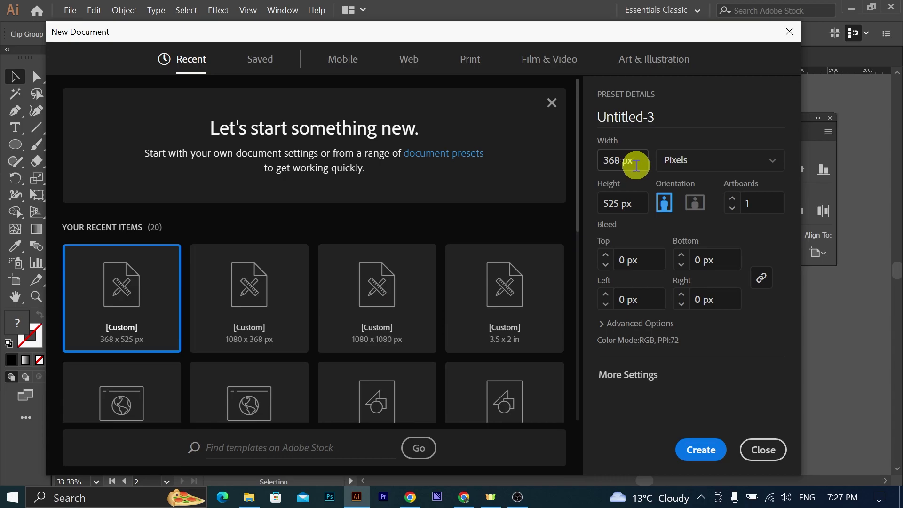
Step: Set up a new 368 × 525 px RGB document with Medium (150 ppi) raster effects
{"action": "left_click_drag", "start_coordinate": [629, 162], "coordinate": [580, 165]}
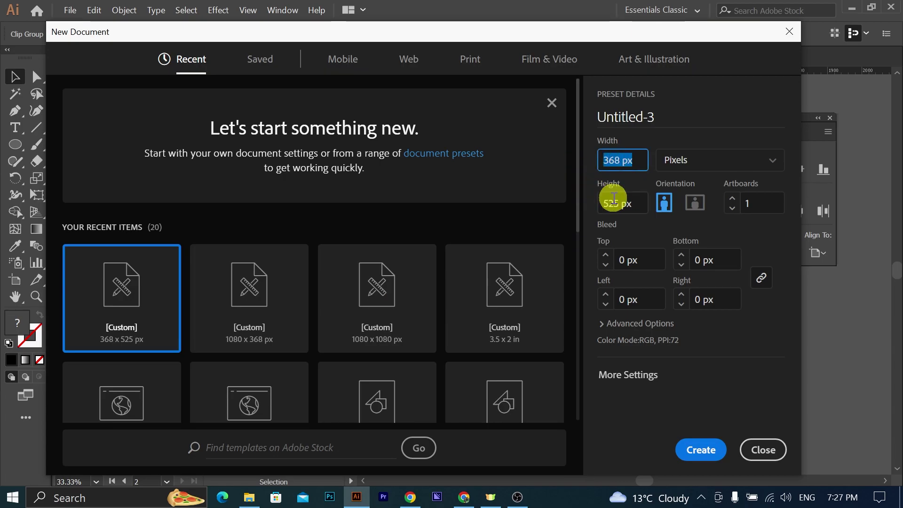
{"action": "left_click_drag", "start_coordinate": [635, 202], "coordinate": [570, 202]}
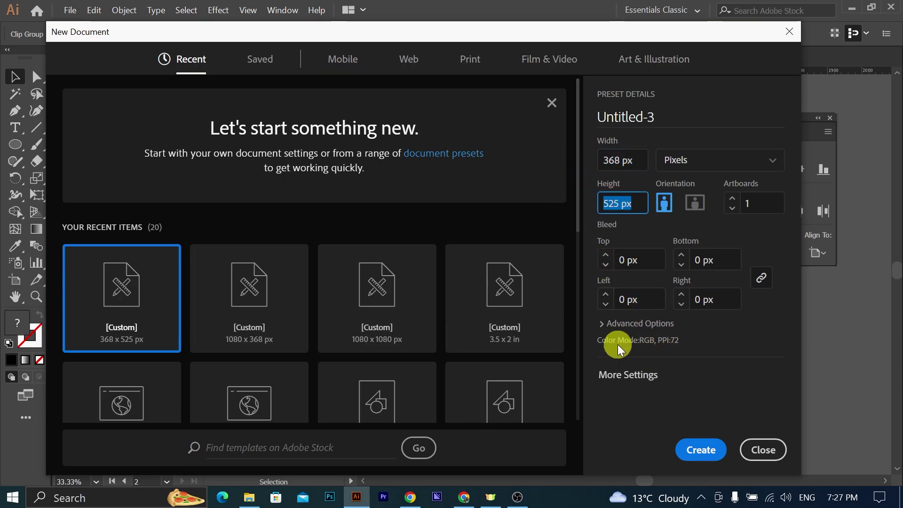
{"action": "left_click", "coordinate": [604, 324]}
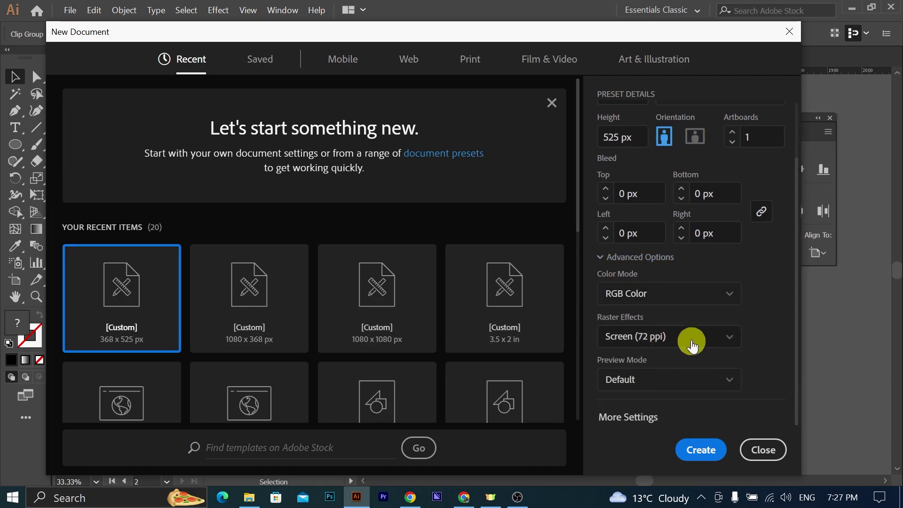
{"action": "left_click", "coordinate": [684, 337]}
{"action": "left_click", "coordinate": [655, 394]}
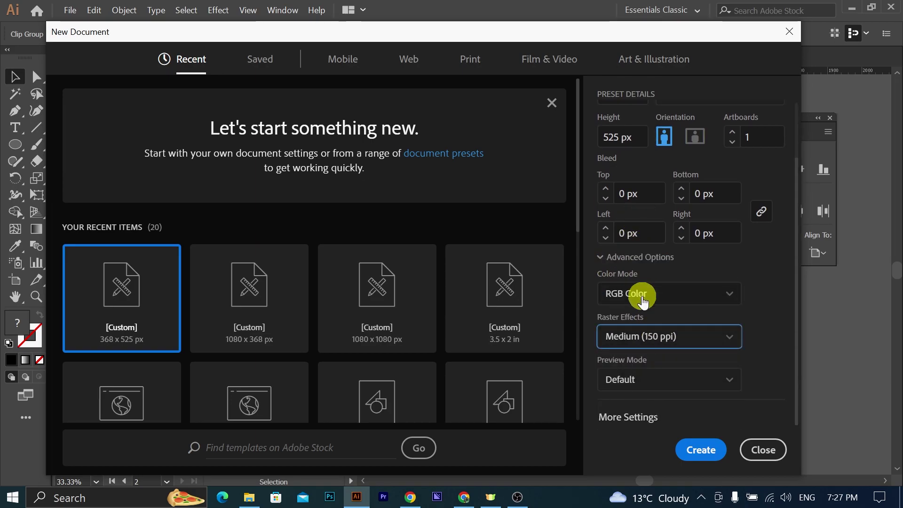
{"action": "left_click", "coordinate": [658, 293]}
{"action": "left_click", "coordinate": [671, 317]}
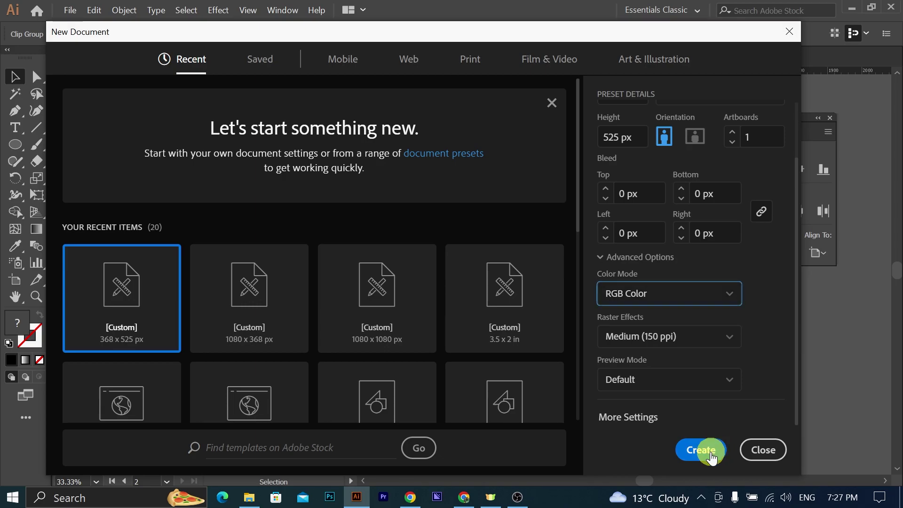
{"action": "scroll", "coordinate": [677, 311], "scroll_direction": "up", "scroll_amount": 2}
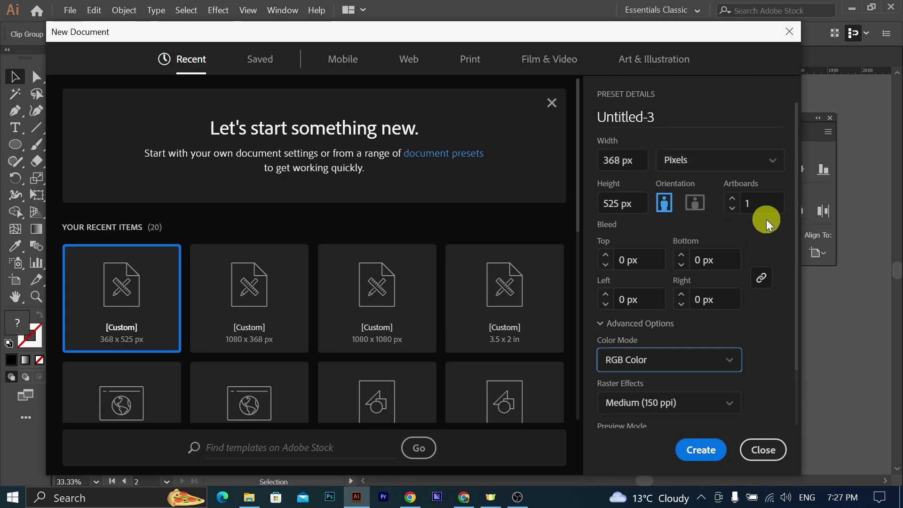
{"action": "left_click", "coordinate": [765, 204]}
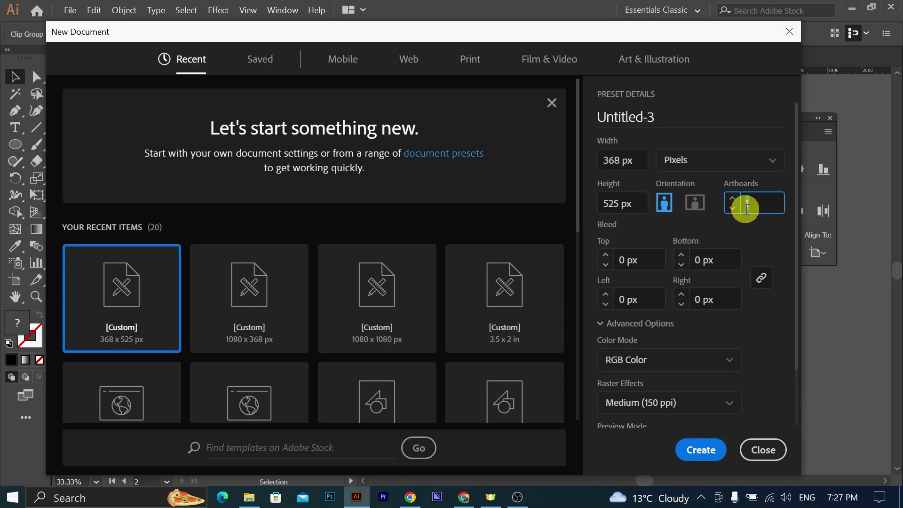
Step: Create the document with 2 artboards and draw a rectangle band across the first artboard's top
{"action": "type", "text": "2"}
{"action": "left_click", "coordinate": [700, 450]}
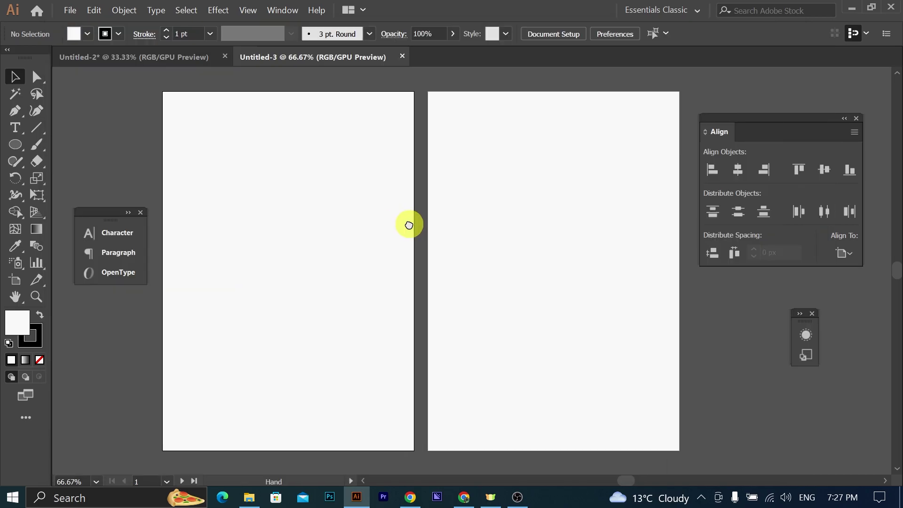
{"action": "left_click", "coordinate": [16, 144]}
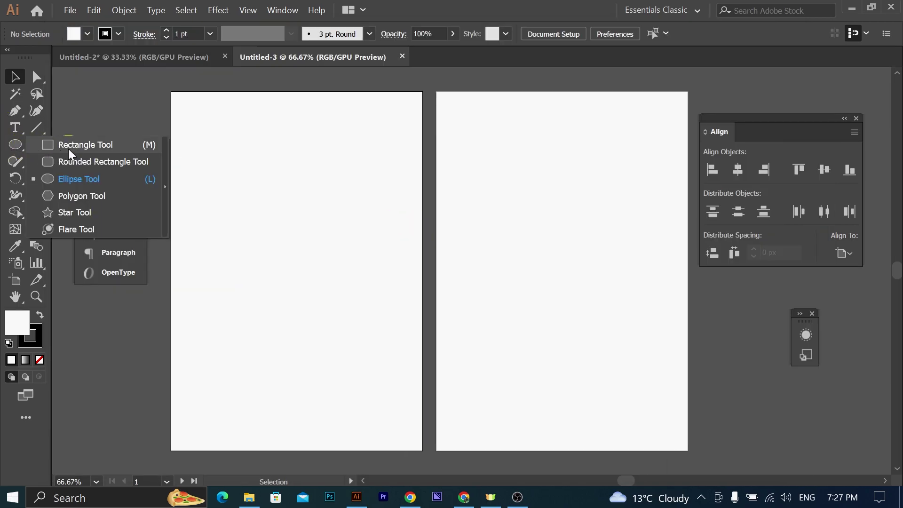
{"action": "left_click", "coordinate": [66, 145]}
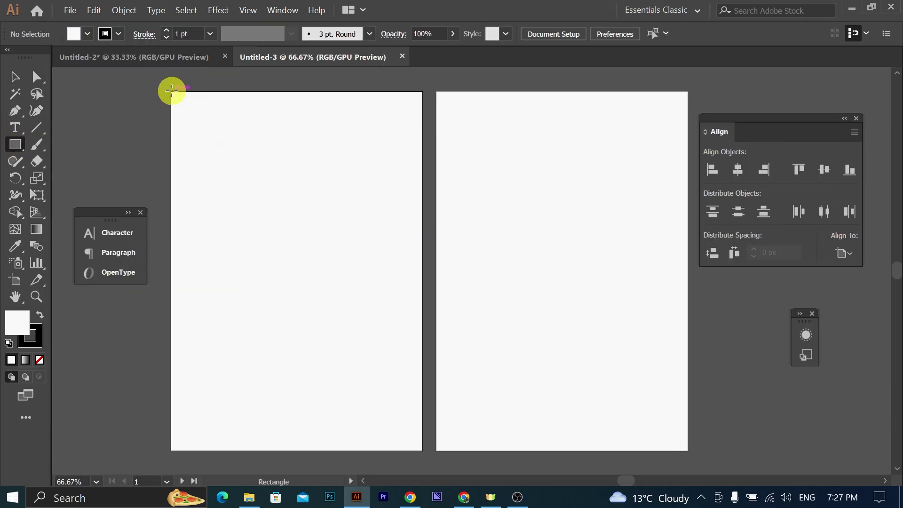
{"action": "left_click_drag", "start_coordinate": [172, 91], "coordinate": [421, 189]}
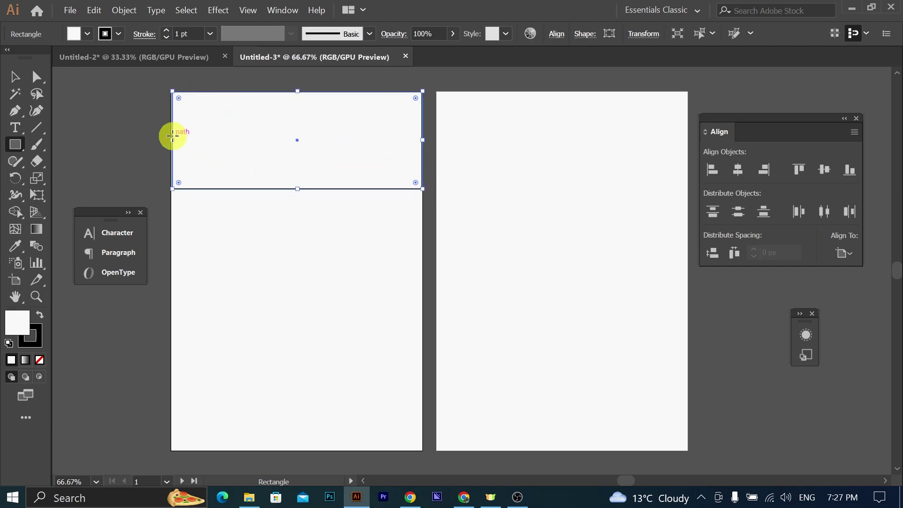
{"action": "left_click_drag", "start_coordinate": [173, 140], "coordinate": [171, 140]}
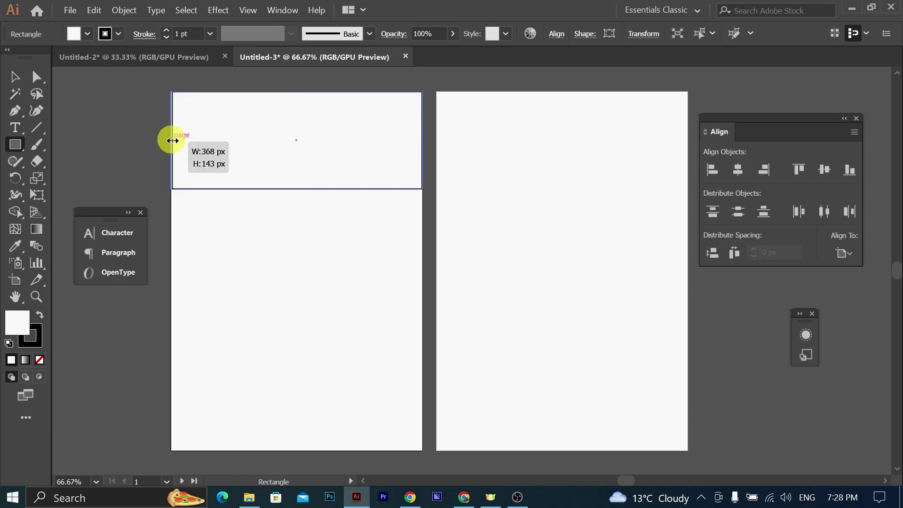
Step: Give the band no stroke and a cyan fill, then deselect it
{"action": "left_click", "coordinate": [105, 34]}
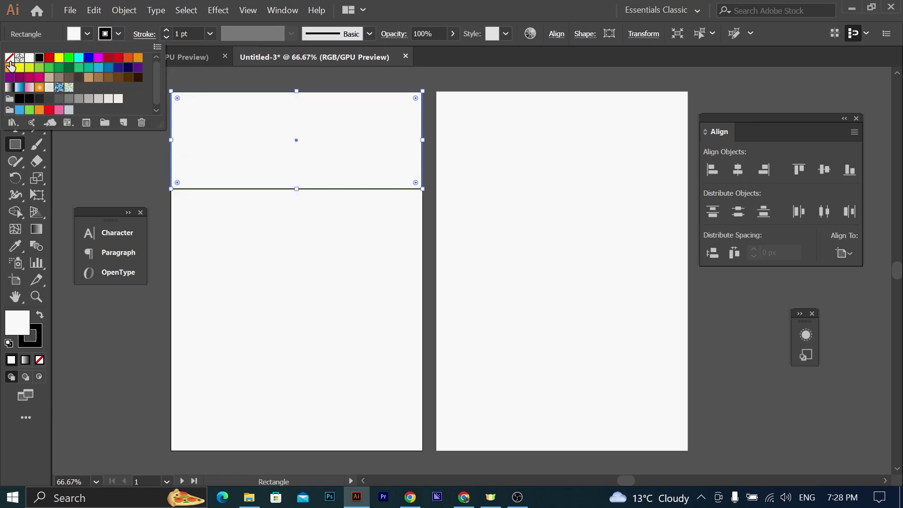
{"action": "left_click", "coordinate": [9, 59]}
{"action": "left_click", "coordinate": [88, 34]}
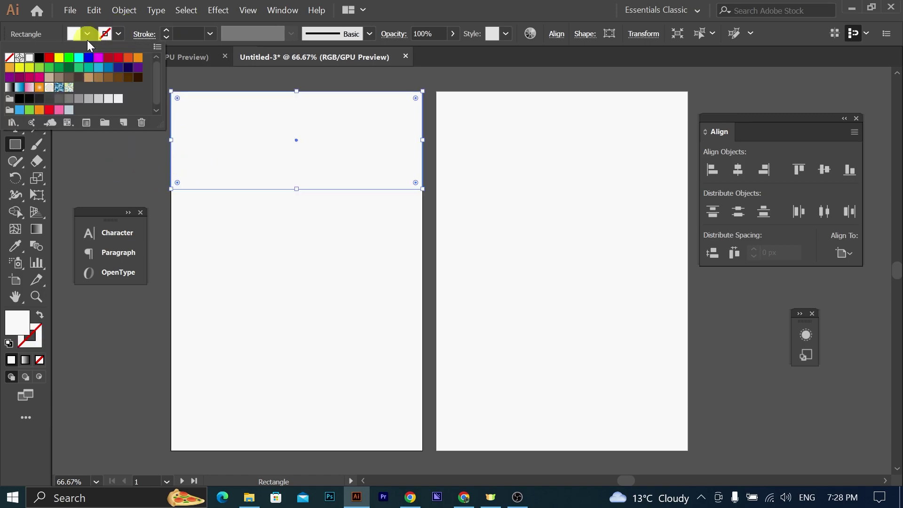
{"action": "left_click", "coordinate": [99, 73]}
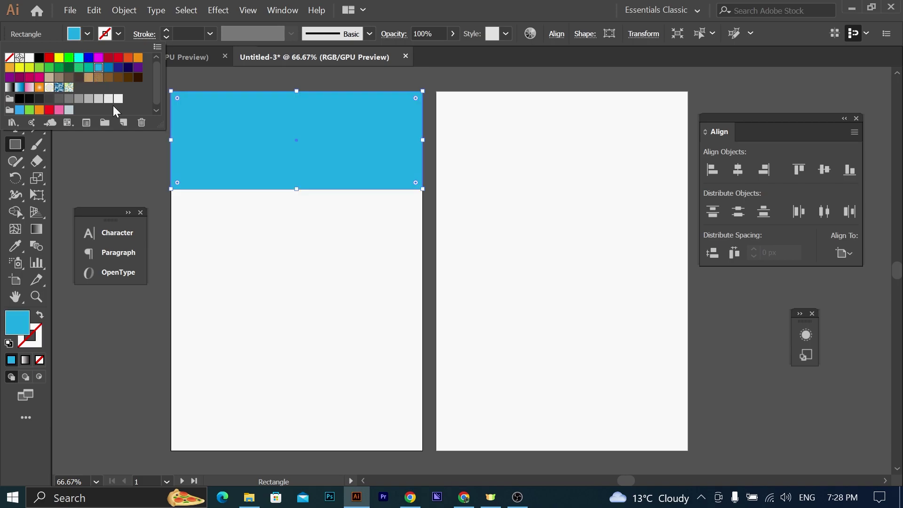
{"action": "left_click", "coordinate": [134, 156]}
{"action": "left_click", "coordinate": [15, 77]}
{"action": "left_click", "coordinate": [259, 243]}
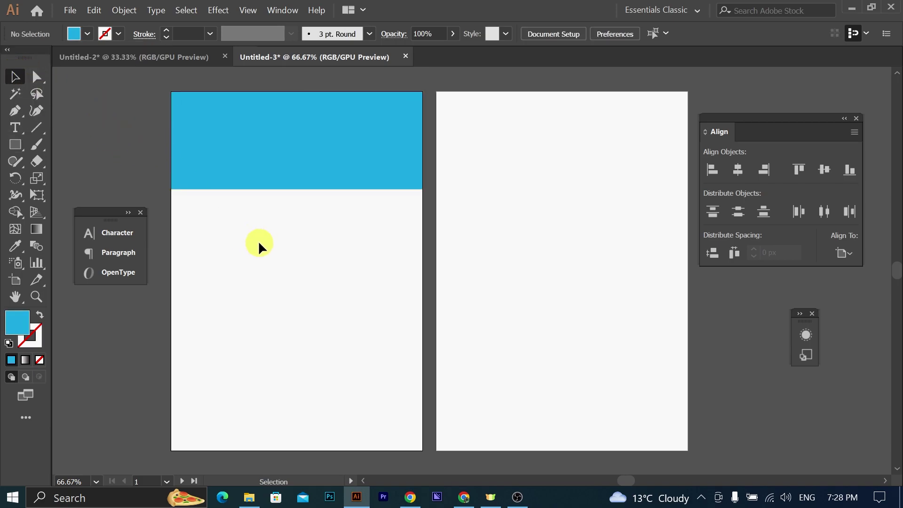
{"action": "left_click_drag", "start_coordinate": [308, 240], "coordinate": [317, 239]}
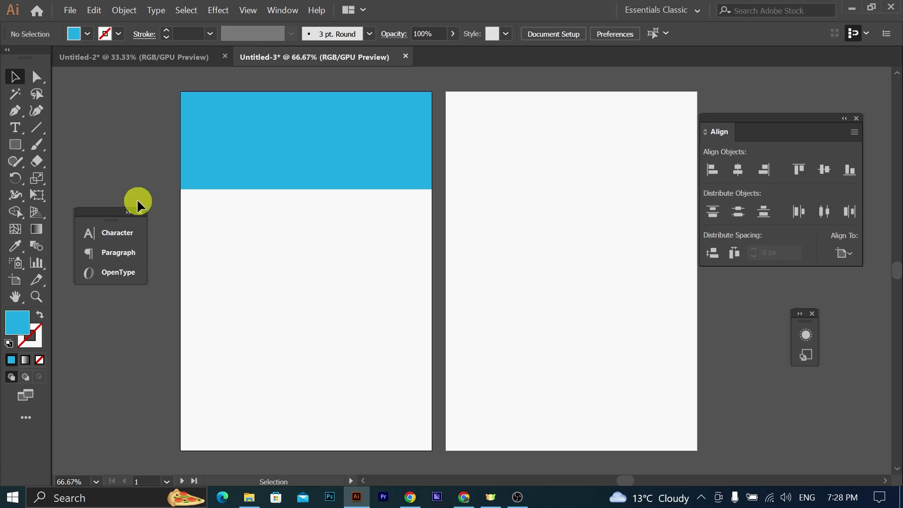
Step: Draw a circle over the cyan band's lower edge and fill it red
{"action": "right_click", "coordinate": [14, 151]}
{"action": "left_click", "coordinate": [61, 177]}
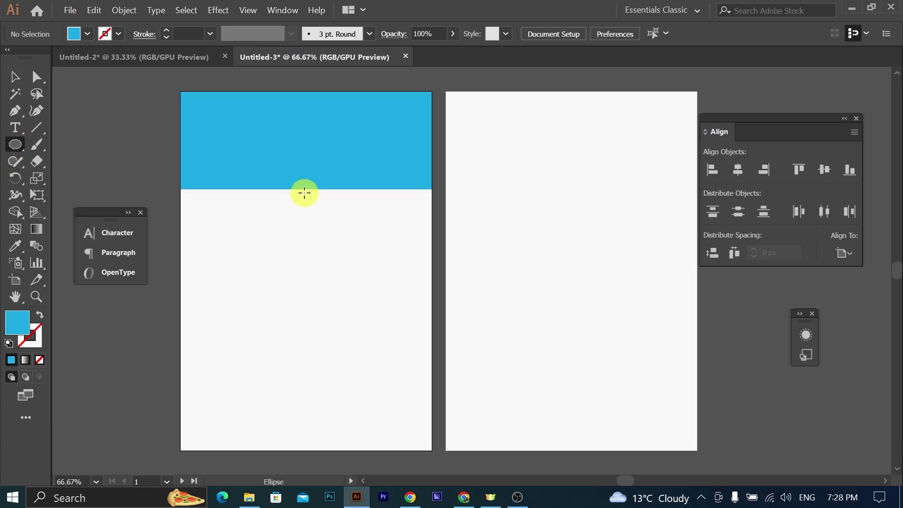
{"action": "left_click_drag", "start_coordinate": [306, 188], "coordinate": [334, 236]}
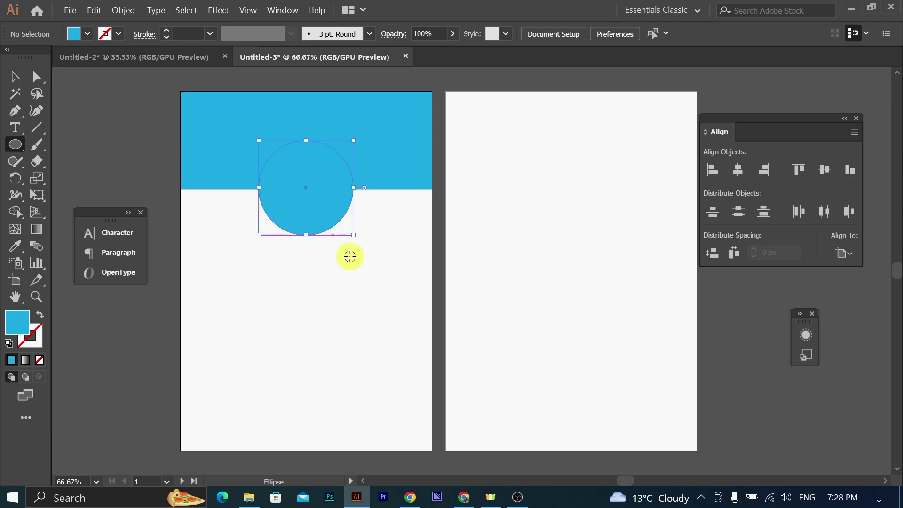
{"action": "left_click", "coordinate": [14, 77]}
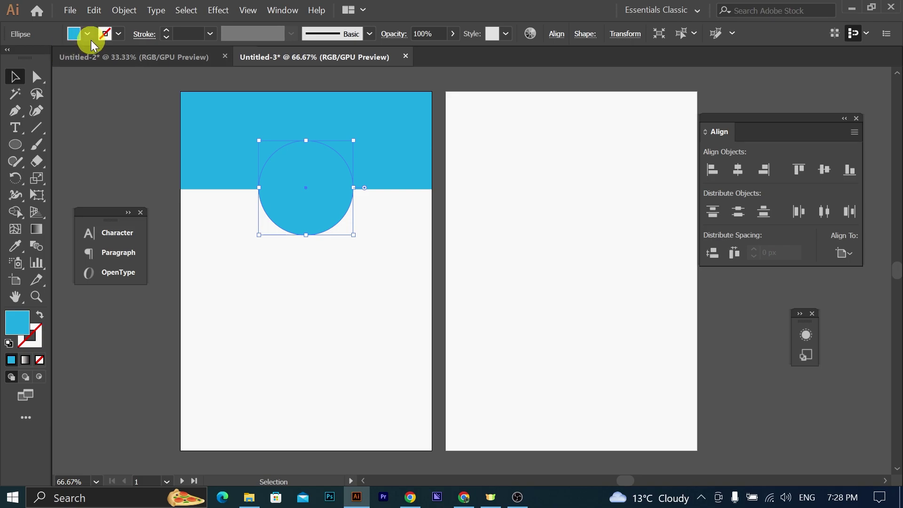
{"action": "left_click", "coordinate": [87, 34]}
{"action": "left_click", "coordinate": [49, 57]}
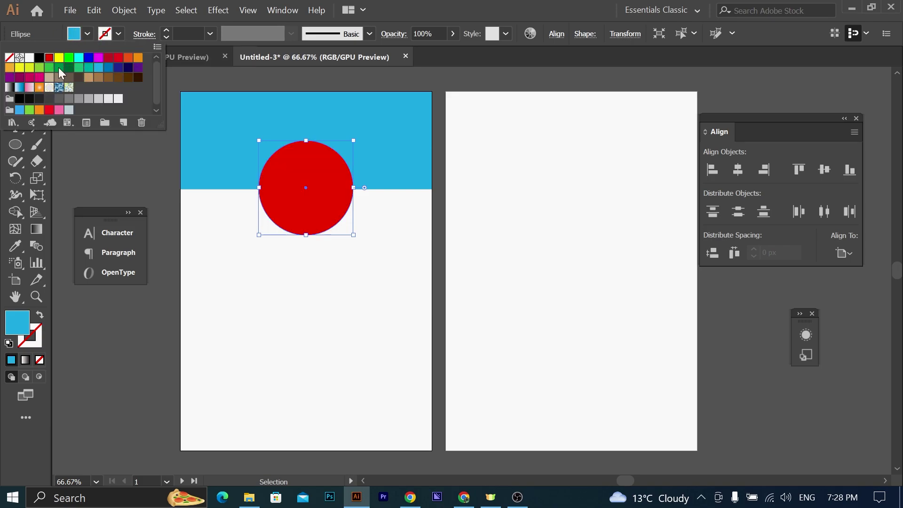
{"action": "left_click", "coordinate": [151, 104]}
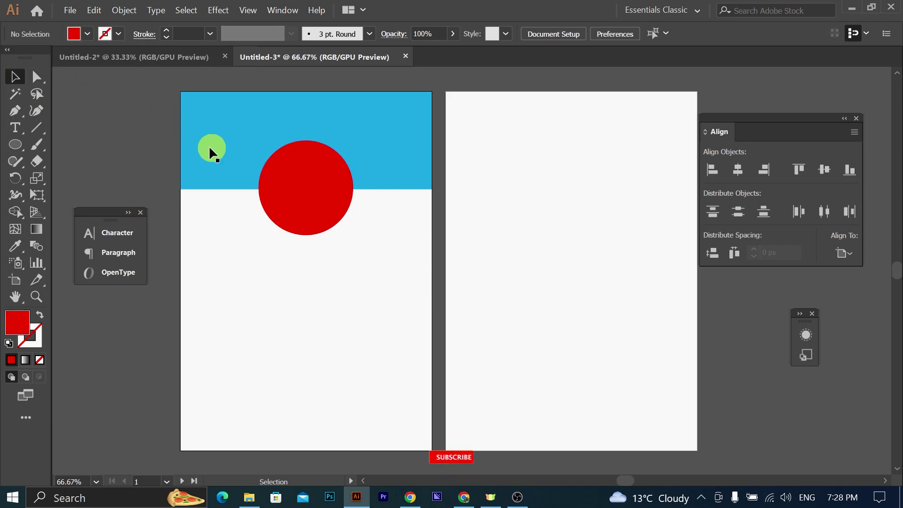
{"action": "left_click", "coordinate": [306, 212]}
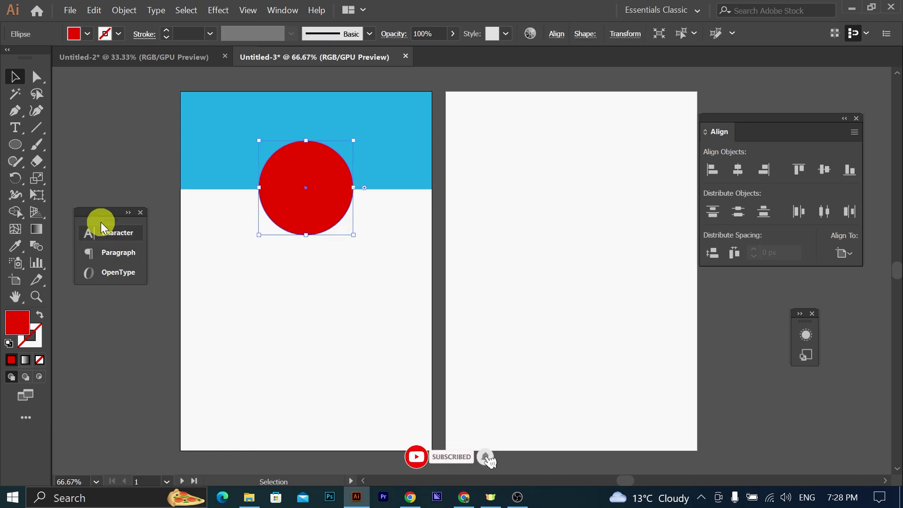
{"action": "left_click", "coordinate": [83, 91]}
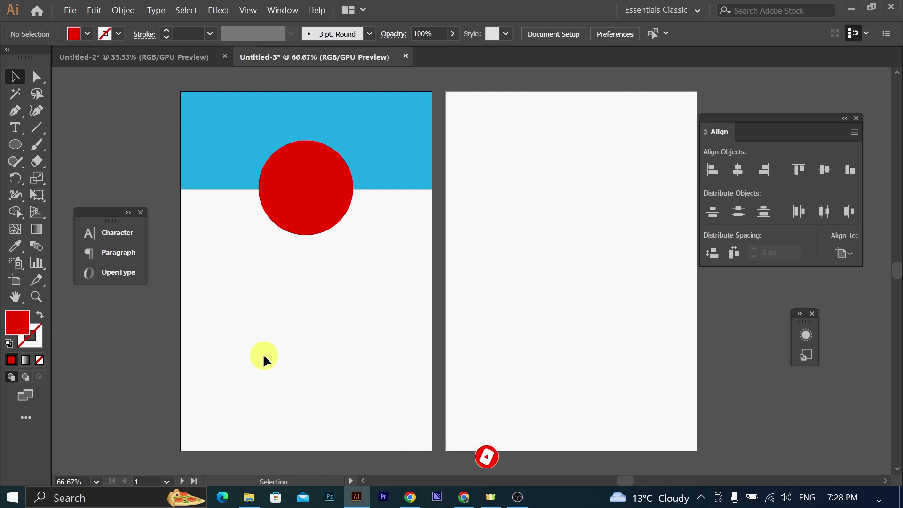
{"action": "left_click_drag", "start_coordinate": [262, 358], "coordinate": [251, 350]}
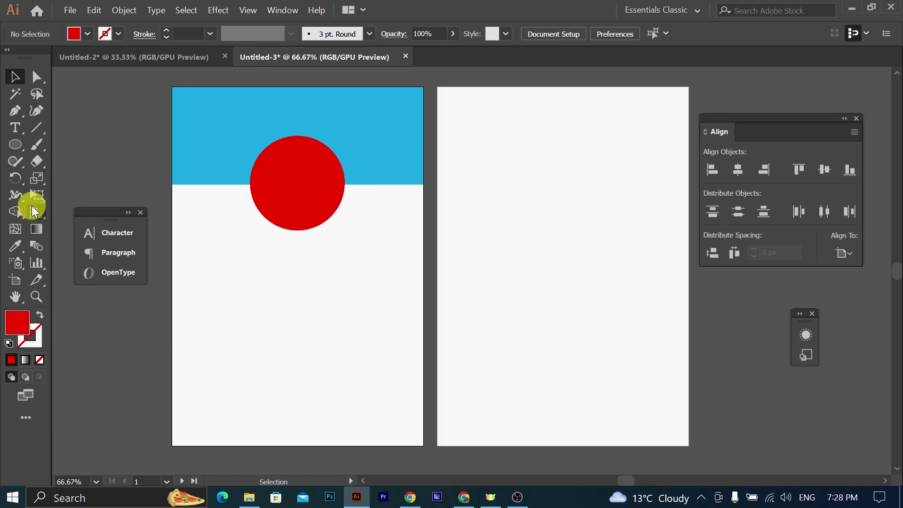
Step: Add LOGO text and move it into the cyan band above the circle
{"action": "left_click", "coordinate": [14, 127]}
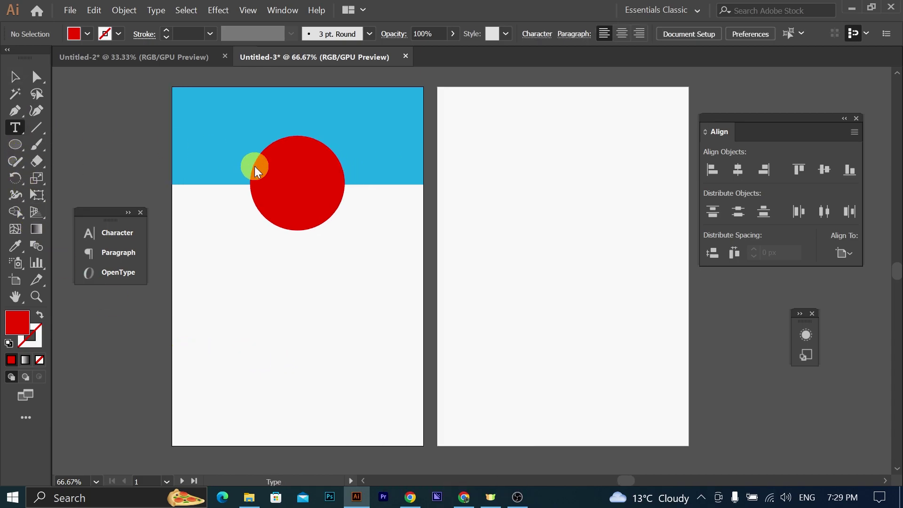
{"action": "left_click", "coordinate": [272, 332]}
{"action": "type", "text": "LOGO"}
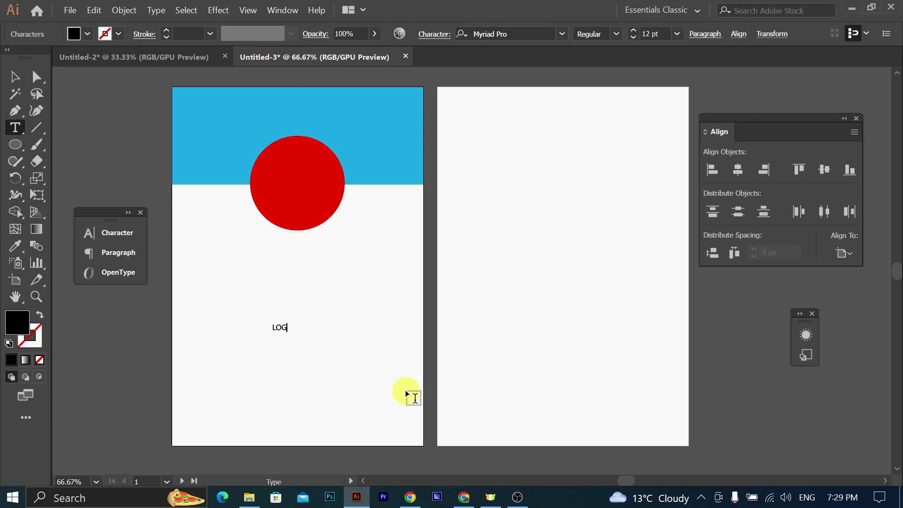
{"action": "left_click", "coordinate": [15, 77]}
{"action": "mouse_move", "coordinate": [283, 330]}
{"action": "left_mouse_down"}
{"action": "mouse_move", "coordinate": [296, 117]}
{"action": "mouse_move", "coordinate": [315, 128]}
{"action": "left_mouse_up"}
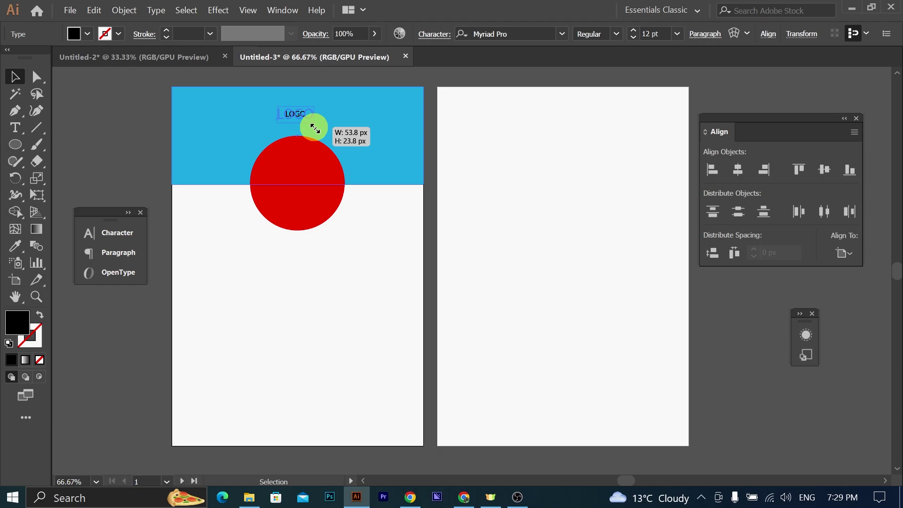
Step: Scale LOGO up to about 28.48 pt and nudge the red circle slightly down
{"action": "left_click_drag", "start_coordinate": [314, 128], "coordinate": [315, 126]}
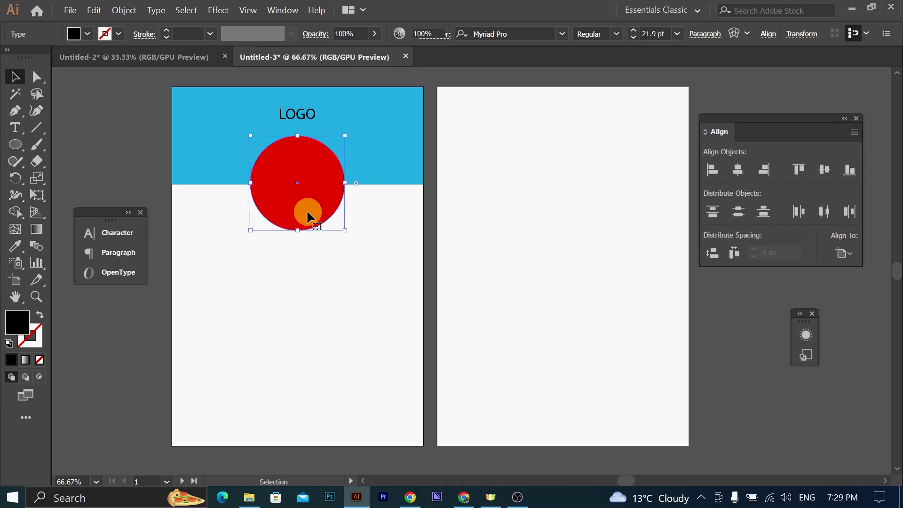
{"action": "left_click_drag", "start_coordinate": [307, 210], "coordinate": [310, 223]}
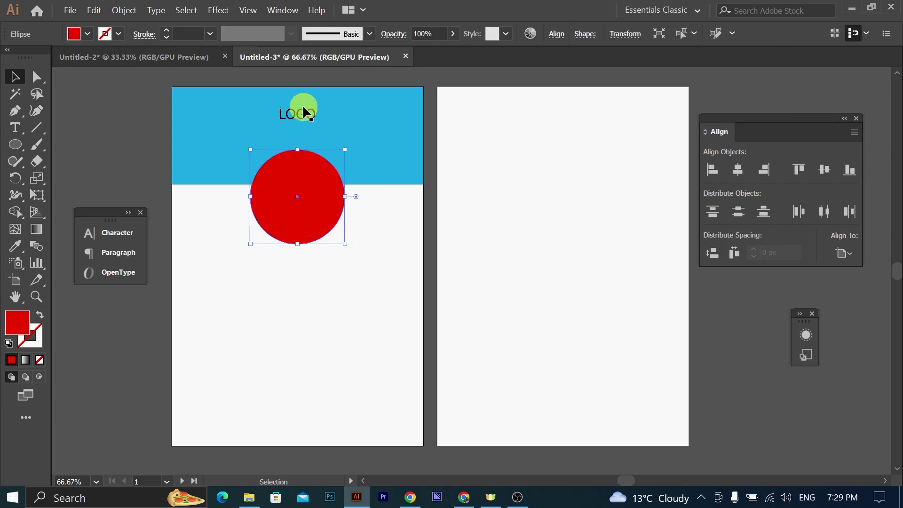
{"action": "left_click", "coordinate": [309, 116]}
{"action": "left_click_drag", "start_coordinate": [319, 123], "coordinate": [306, 125]}
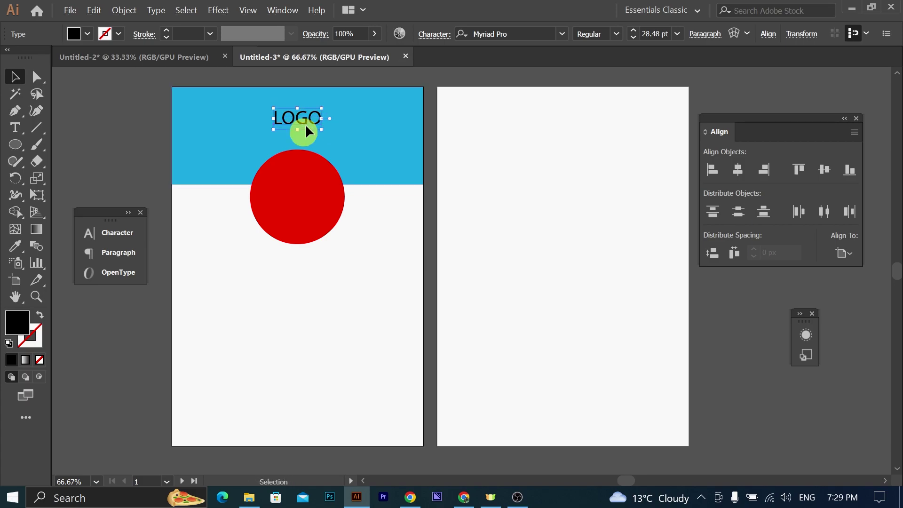
Step: Set LOGO to Poppins SemiBold with 98% horizontal and 101% vertical scale
{"action": "left_click", "coordinate": [128, 233]}
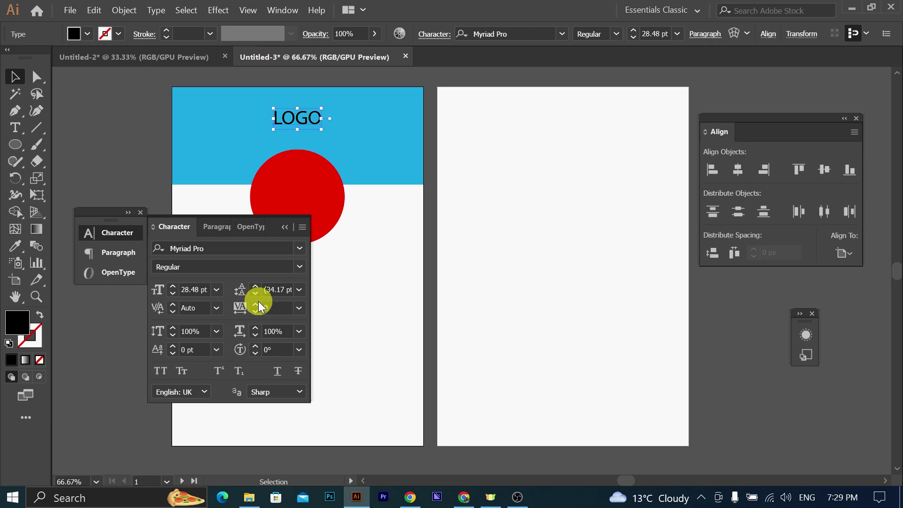
{"action": "left_click", "coordinate": [172, 335]}
{"action": "left_click", "coordinate": [172, 336]}
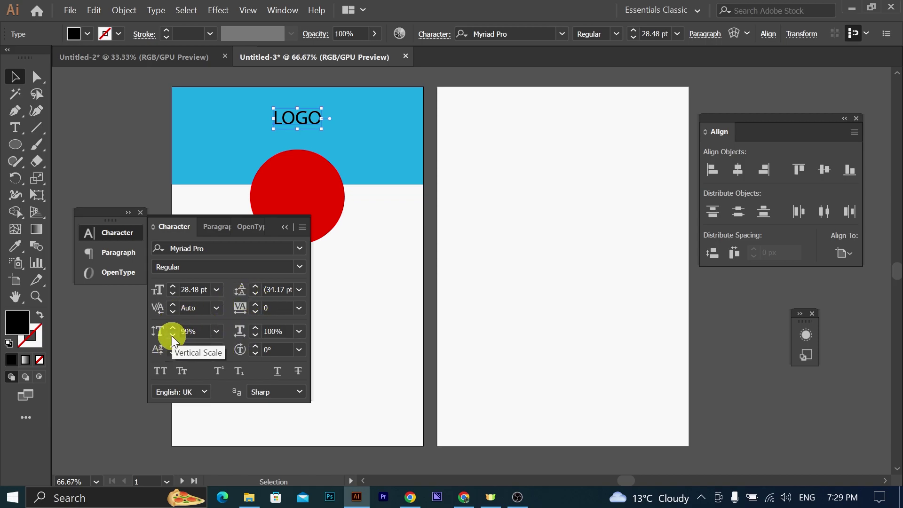
{"action": "left_click", "coordinate": [254, 336]}
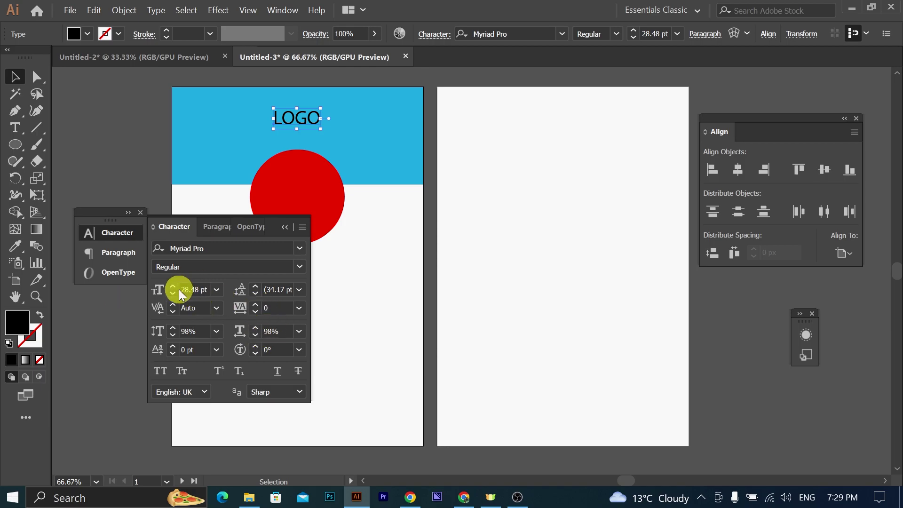
{"action": "left_click", "coordinate": [295, 248]}
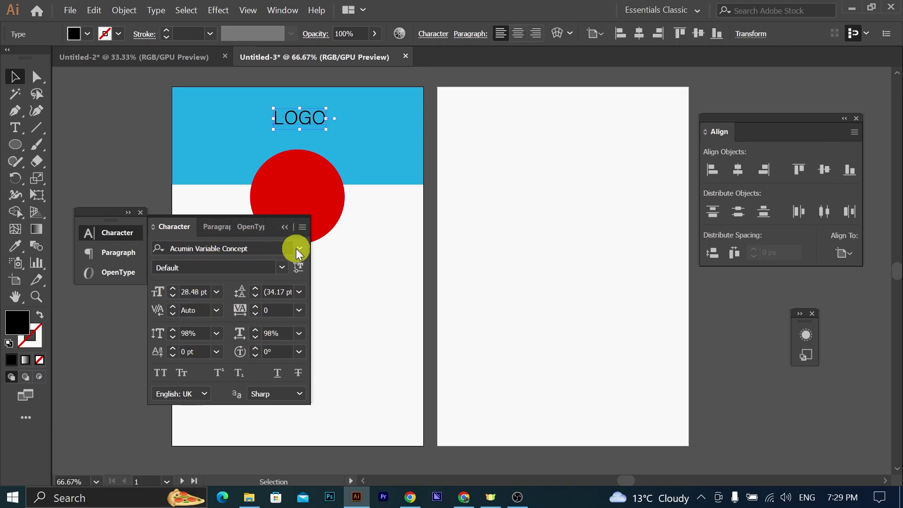
{"action": "type", "text": "POP"}
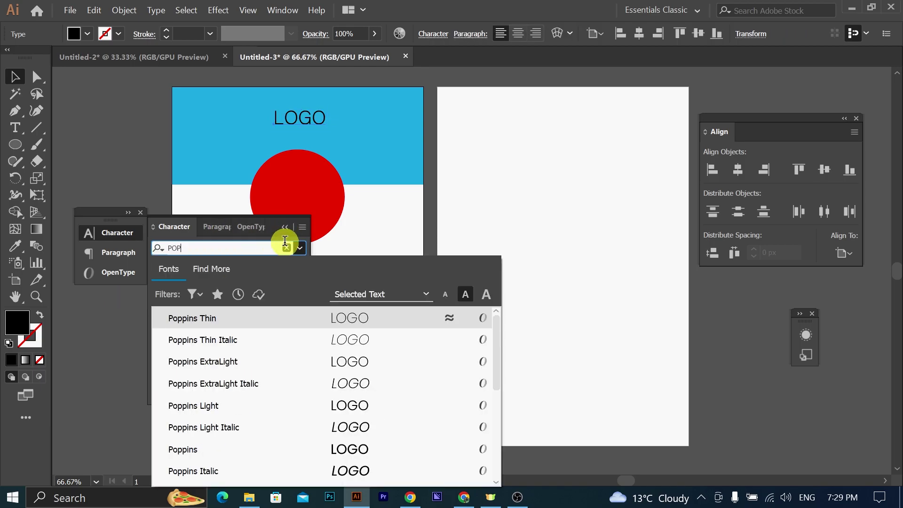
{"action": "left_click", "coordinate": [365, 454]}
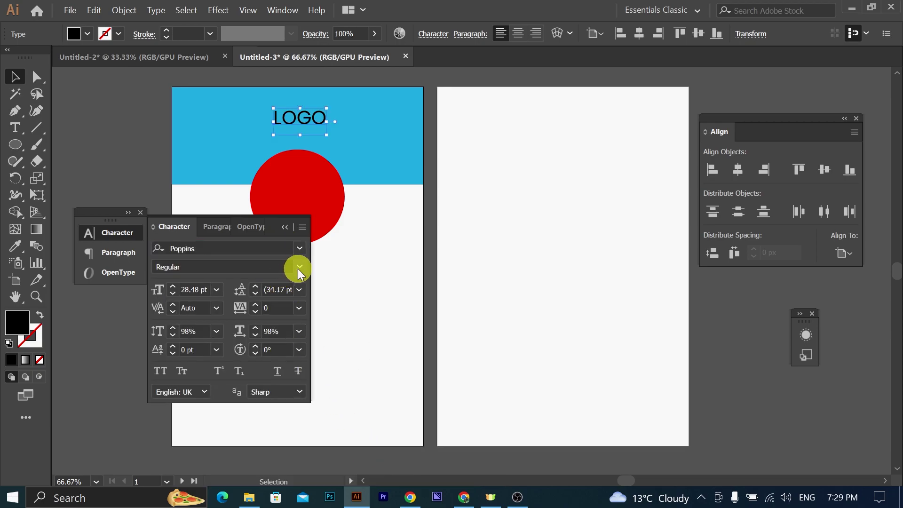
{"action": "left_click", "coordinate": [299, 268]}
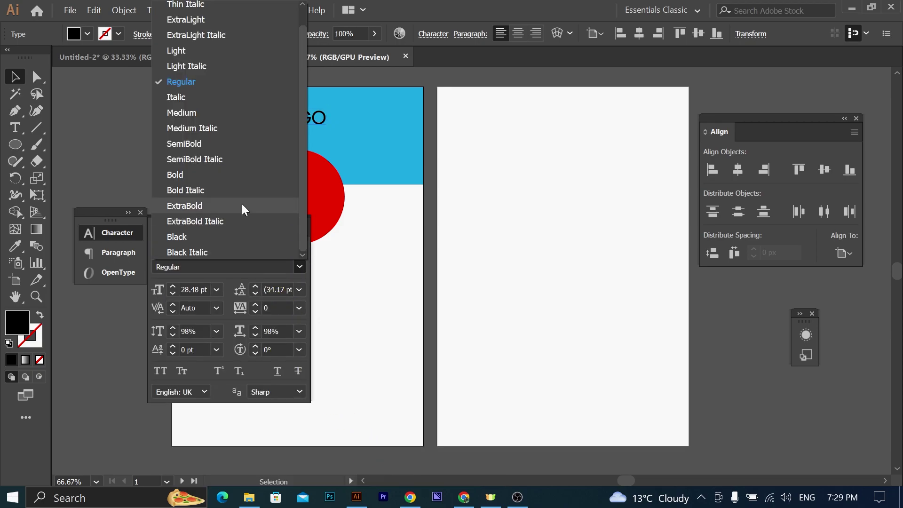
{"action": "left_click", "coordinate": [233, 143]}
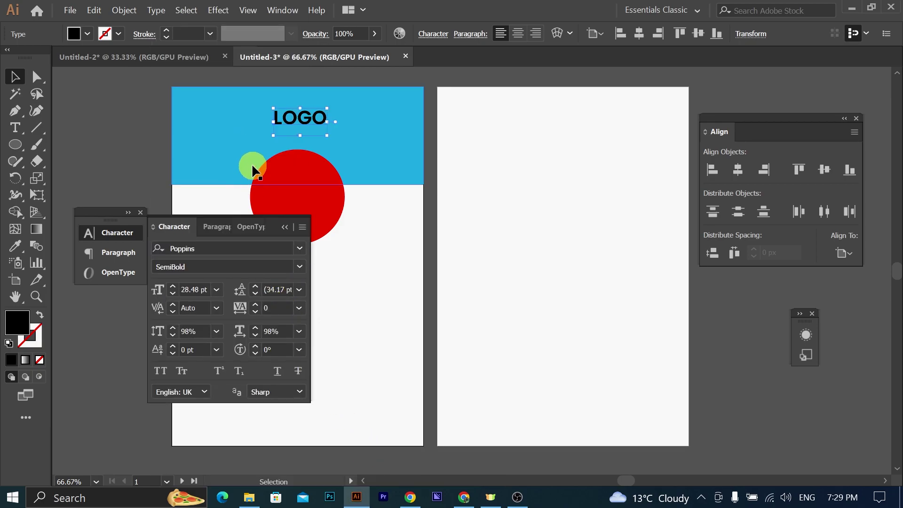
{"action": "left_click", "coordinate": [173, 328]}
{"action": "left_click", "coordinate": [173, 327]}
{"action": "left_click", "coordinate": [172, 328]}
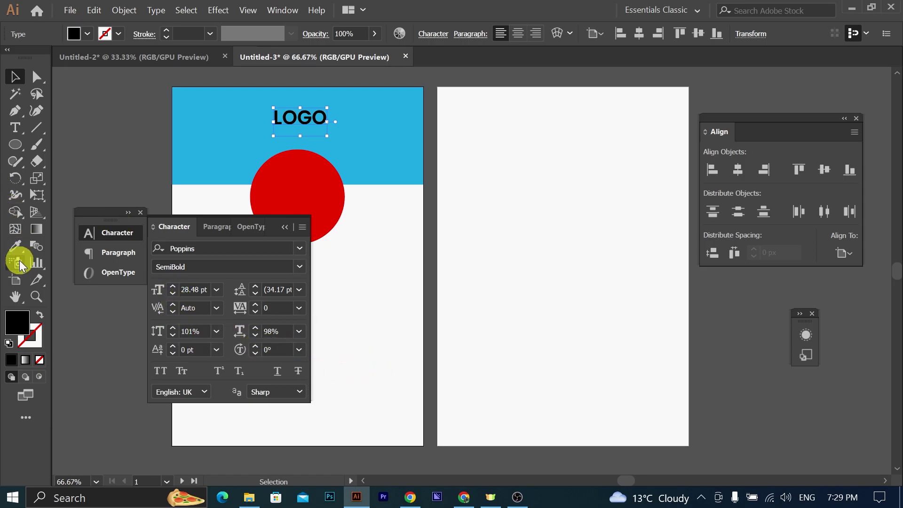
Step: Make the LOGO text white using the Eyedropper, then deselect it
{"action": "left_click", "coordinate": [15, 245]}
{"action": "left_click", "coordinate": [362, 297]}
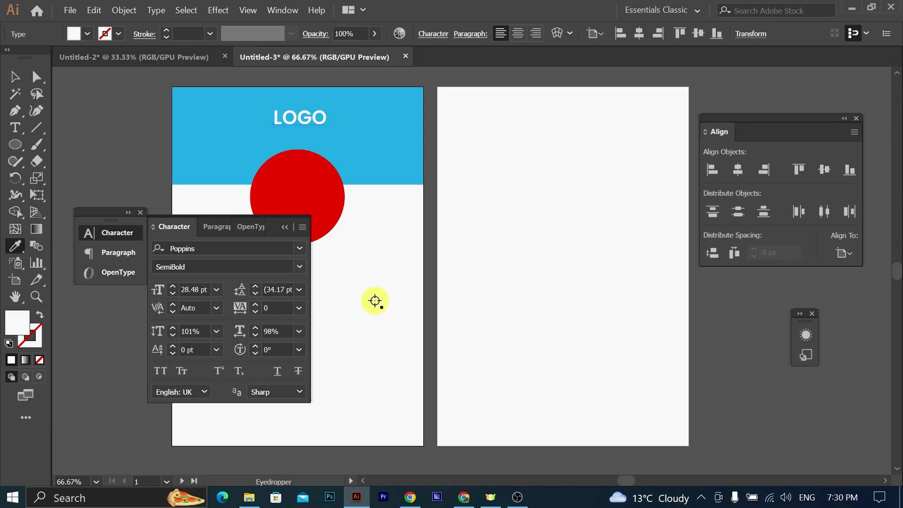
{"action": "left_click", "coordinate": [15, 77]}
{"action": "left_click", "coordinate": [130, 145]}
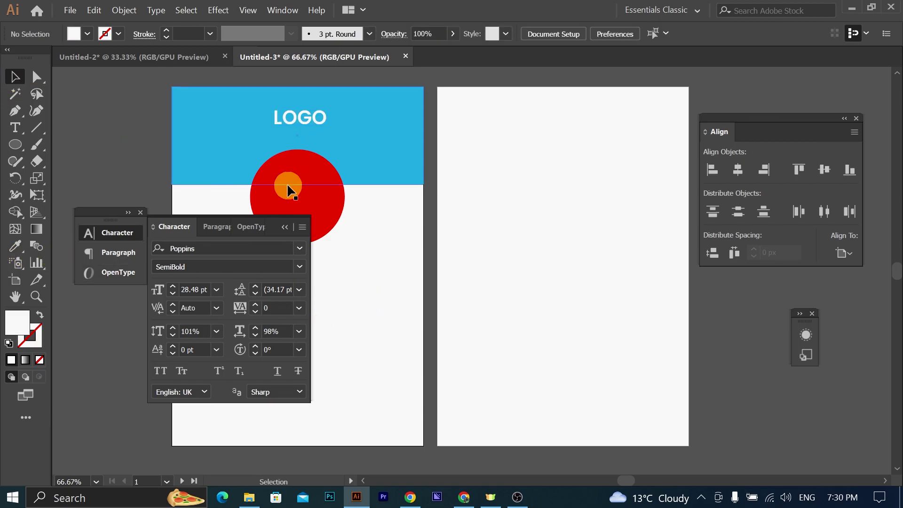
{"action": "left_click_drag", "start_coordinate": [294, 184], "coordinate": [305, 181]}
{"action": "left_click", "coordinate": [285, 228]}
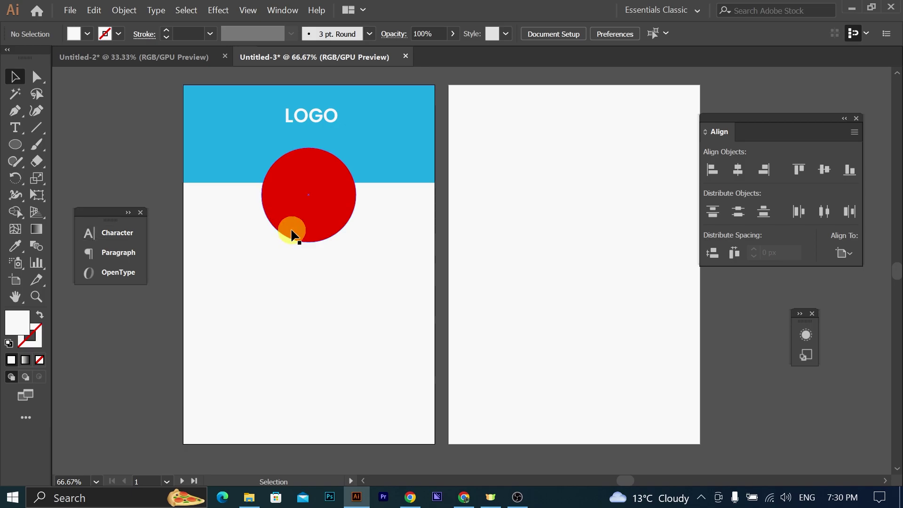
Step: Type 'YOUR NAME' as a new text line below the red circle
{"action": "left_click", "coordinate": [15, 127]}
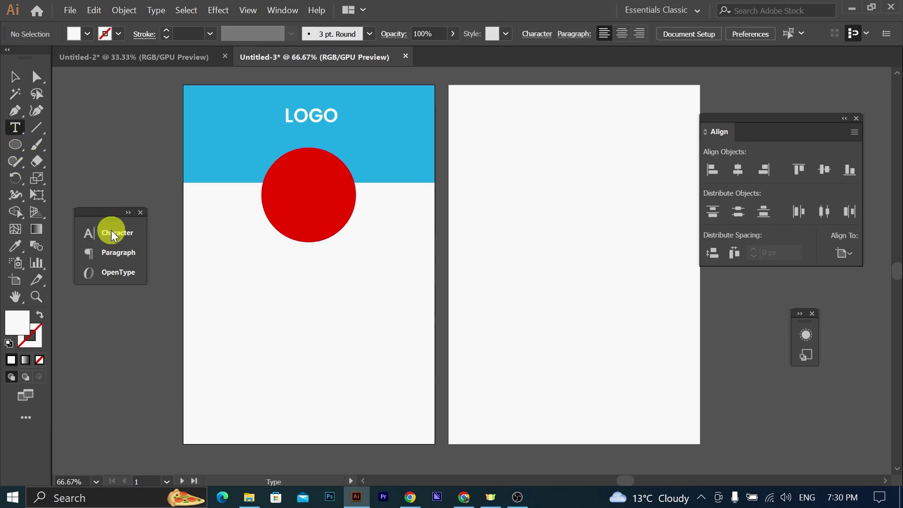
{"action": "left_click", "coordinate": [271, 317]}
{"action": "type", "text": "YOUR"}
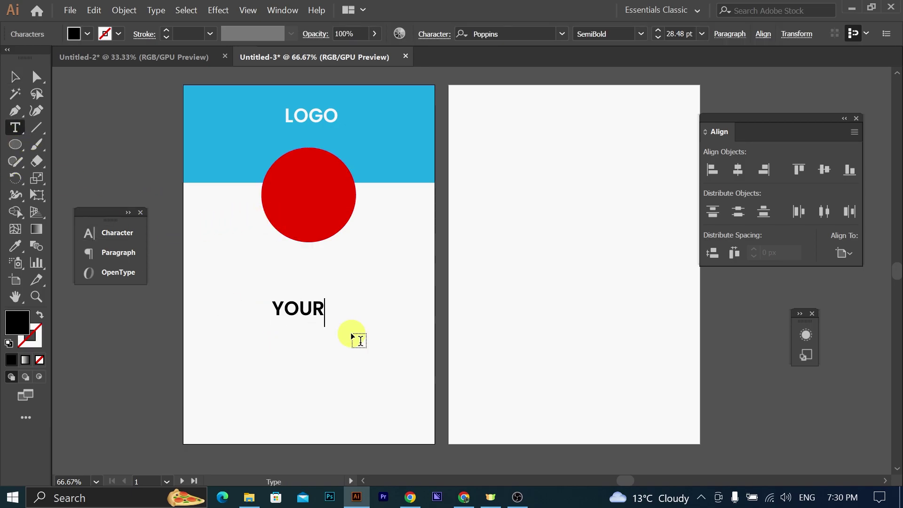
{"action": "type", "text": " NAME"}
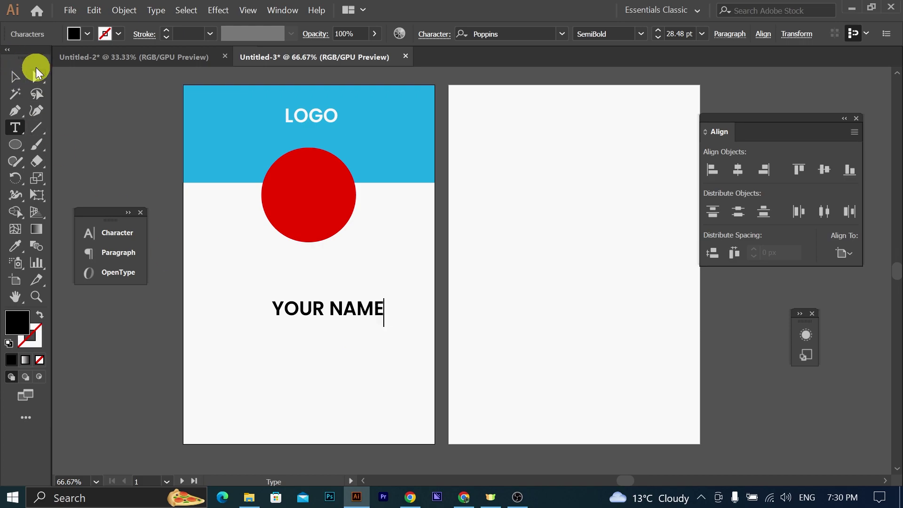
Step: Move YOUR NAME under the circle and add a copy retyped as YOUR POSITION
{"action": "left_click", "coordinate": [14, 76]}
{"action": "mouse_move", "coordinate": [319, 317]}
{"action": "left_mouse_down"}
{"action": "mouse_move", "coordinate": [298, 265]}
{"action": "mouse_move", "coordinate": [323, 281]}
{"action": "left_mouse_up"}
{"action": "key", "text": "t"}
{"action": "triple_click", "coordinate": [317, 282]}
{"action": "type", "text": "YOUR POSITION"}
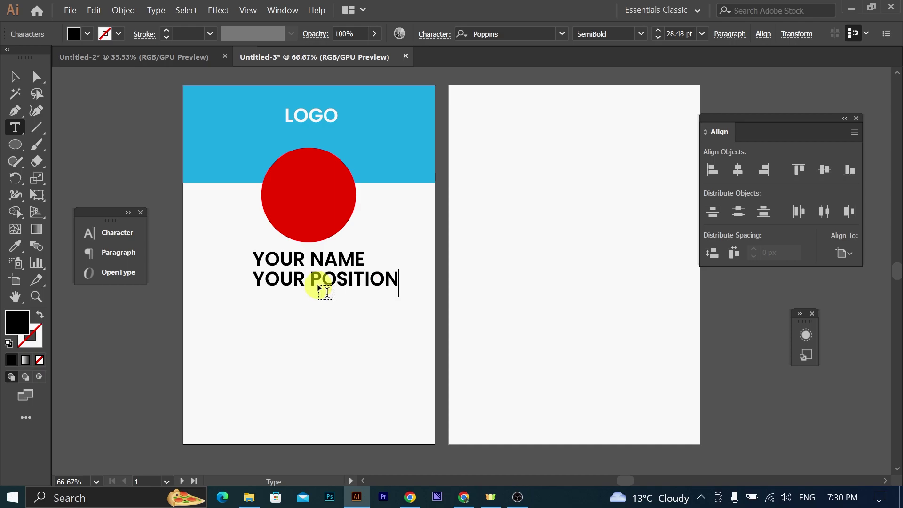
{"action": "key", "text": "Escape"}
Step: Make YOUR POSITION 19 pt Poppins Medium, tucked under YOUR NAME
{"action": "left_click", "coordinate": [117, 232]}
{"action": "left_click", "coordinate": [191, 248]}
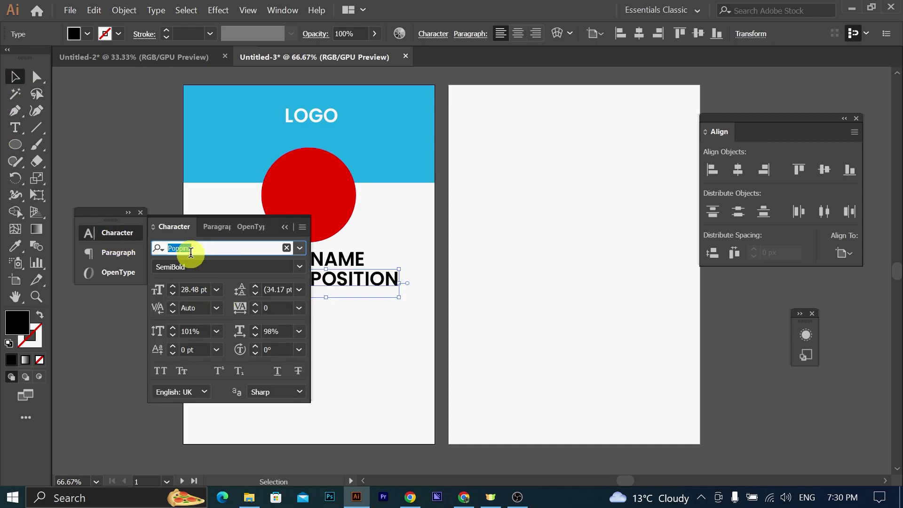
{"action": "left_click", "coordinate": [172, 293]}
{"action": "left_click", "coordinate": [299, 267]}
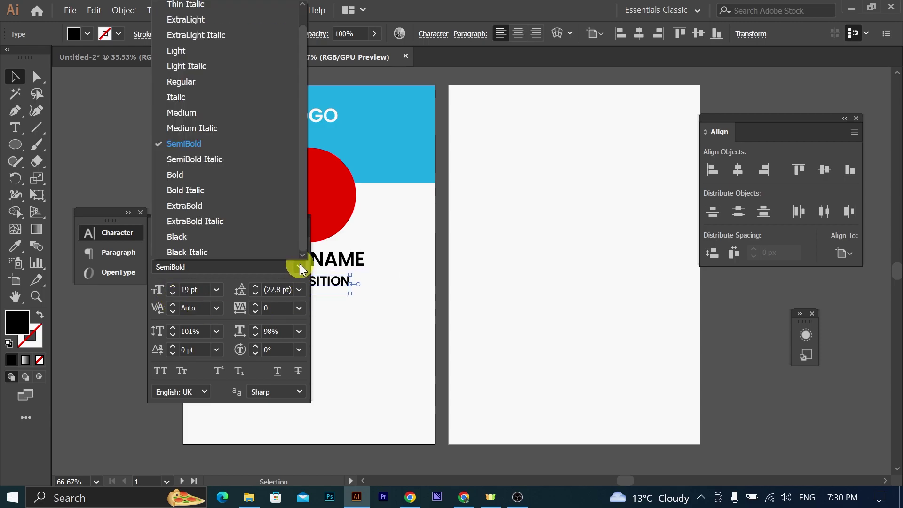
{"action": "left_click", "coordinate": [181, 113]}
{"action": "left_click_drag", "start_coordinate": [331, 278], "coordinate": [333, 275]}
Step: Center-align the name and position lines, then copy the position line down for a detail label
{"action": "left_click", "coordinate": [329, 259], "text": "shift"}
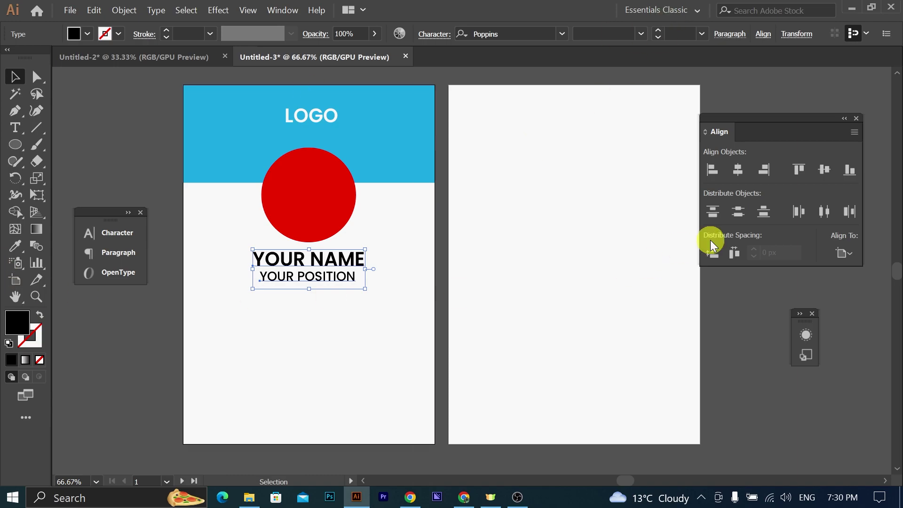
{"action": "left_click", "coordinate": [738, 169]}
{"action": "left_click", "coordinate": [389, 357]}
{"action": "left_click", "coordinate": [320, 260]}
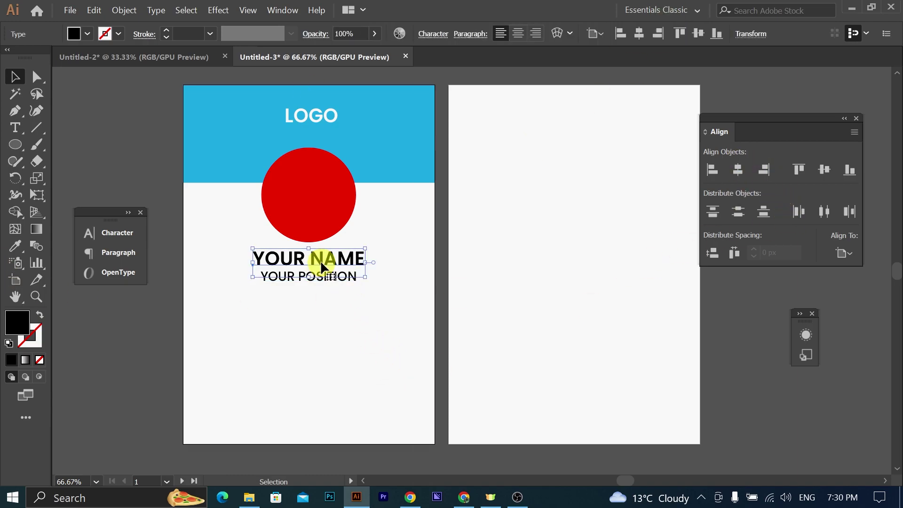
{"action": "left_click", "coordinate": [338, 343]}
{"action": "left_click_drag", "start_coordinate": [325, 277], "coordinate": [295, 323]}
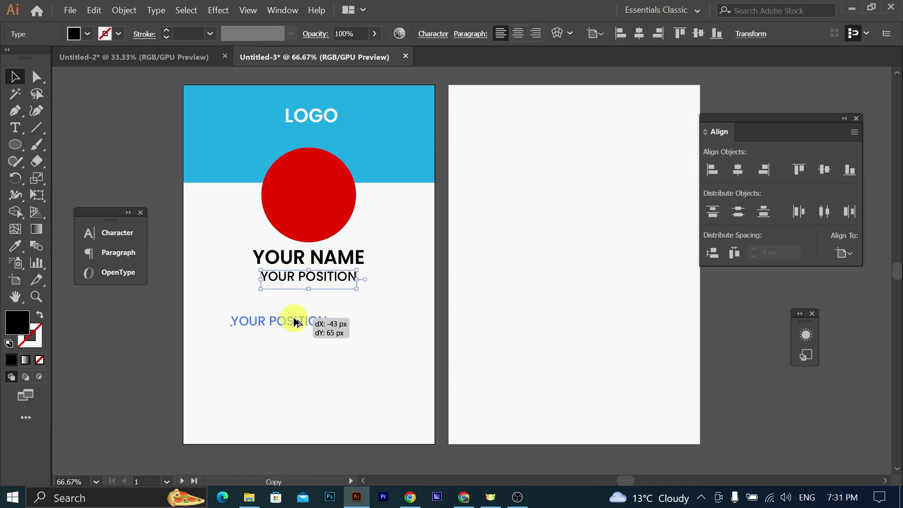
Step: Turn the copied line into an EMP NO label and add a BLOOD label below it
{"action": "double_click", "coordinate": [274, 322]}
{"action": "key", "text": "ctrl+a"}
{"action": "type", "text": "EM"}
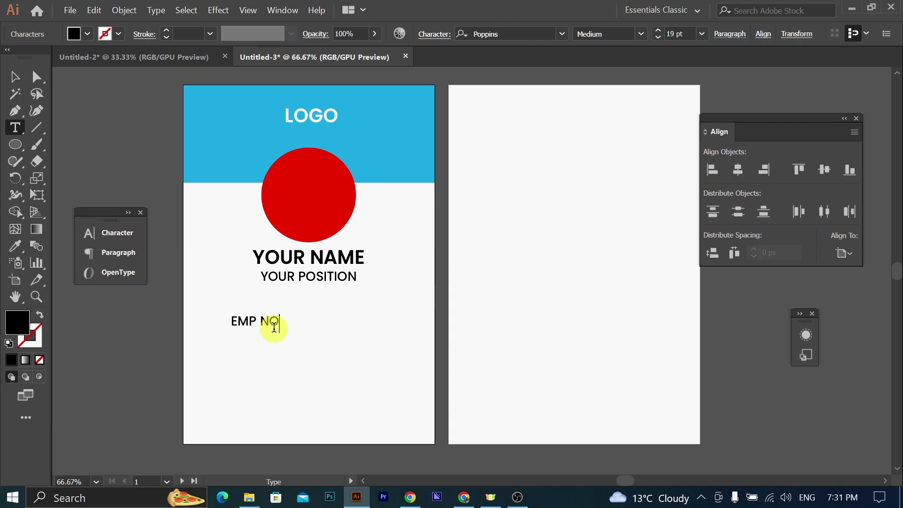
{"action": "key", "text": "Escape"}
{"action": "left_click_drag", "start_coordinate": [264, 323], "coordinate": [265, 341]}
{"action": "double_click", "coordinate": [265, 341]}
{"action": "key", "text": "ctrl+a"}
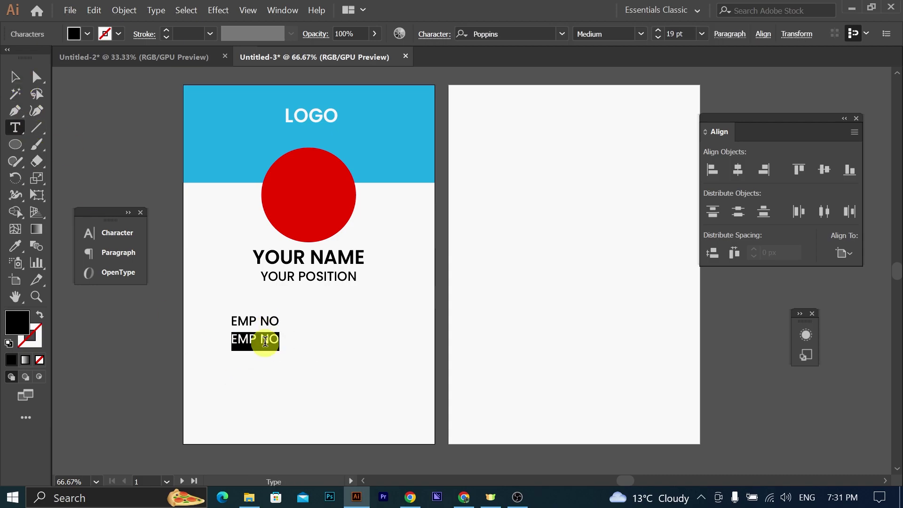
{"action": "type", "text": "BLOOD"}
{"action": "left_click", "coordinate": [14, 75]}
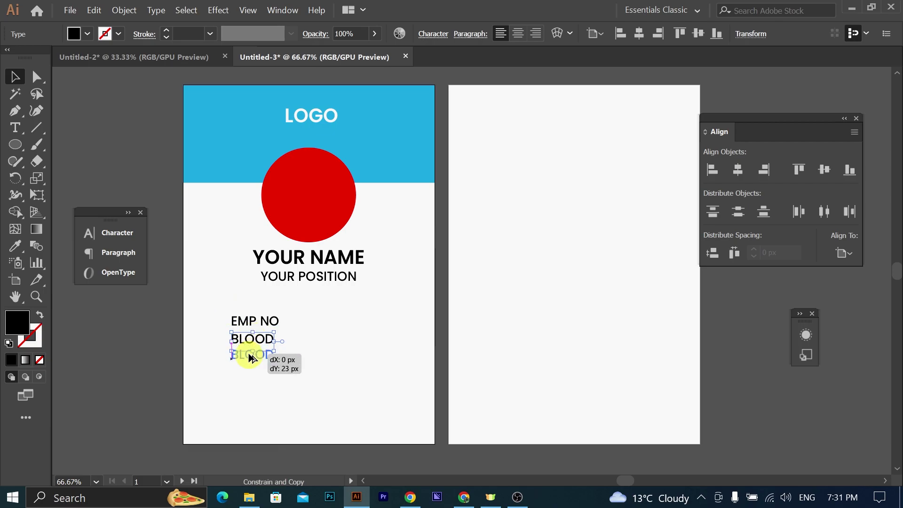
Step: Add MAIL and PHONE labels beneath BLOOD
{"action": "left_click_drag", "start_coordinate": [260, 339], "coordinate": [260, 356]}
{"action": "double_click", "coordinate": [260, 357]}
{"action": "type", "text": "MAIL"}
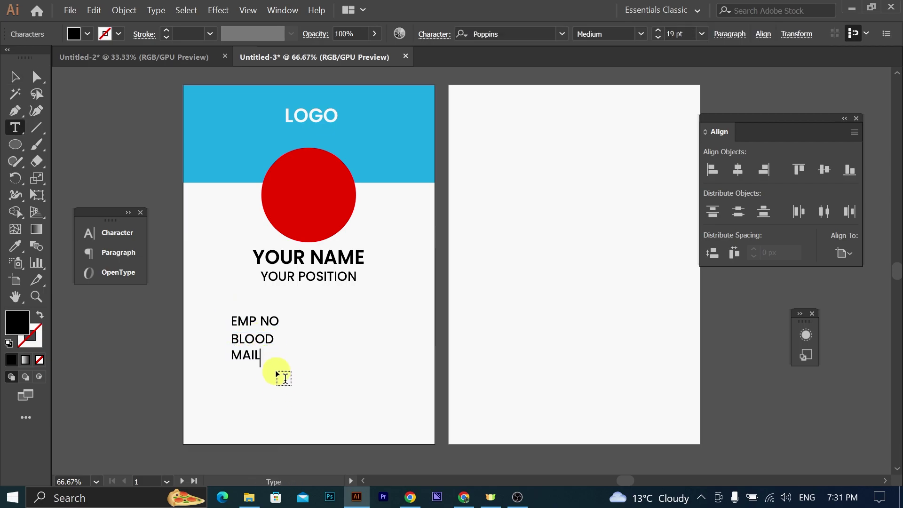
{"action": "left_click", "coordinate": [14, 77]}
{"action": "left_click_drag", "start_coordinate": [242, 352], "coordinate": [241, 369]}
{"action": "double_click", "coordinate": [252, 371]}
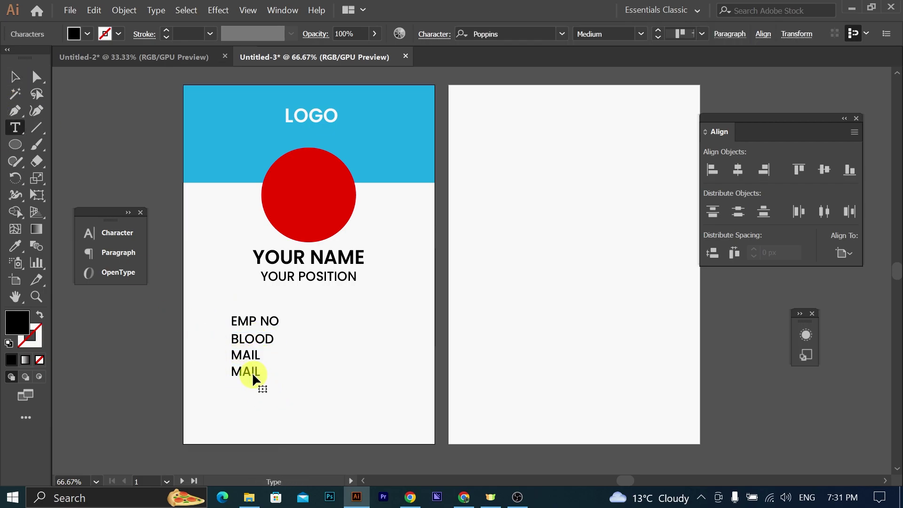
{"action": "type", "text": "PHONE"}
{"action": "key", "text": "Escape"}
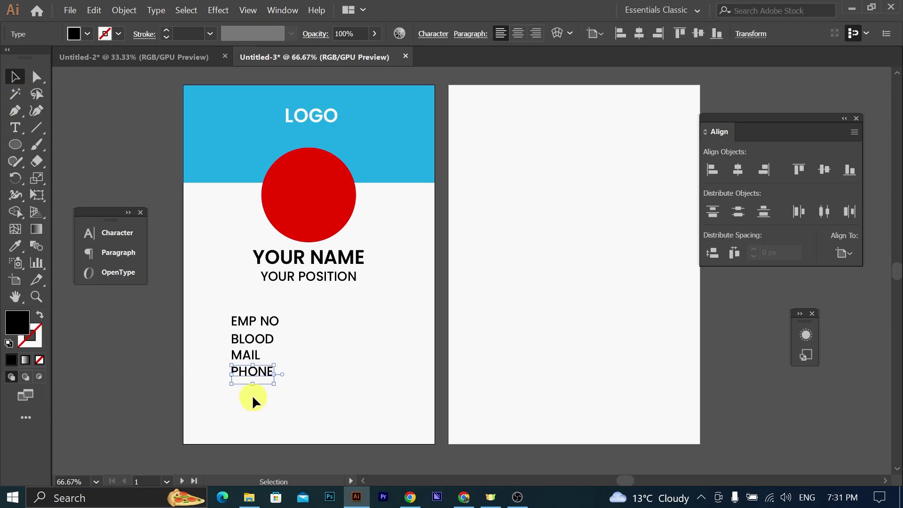
Step: Place a colon beside the EMP NO label
{"action": "left_click", "coordinate": [287, 329]}
{"action": "key", "text": "Delete"}
{"action": "type", "text": ":"}
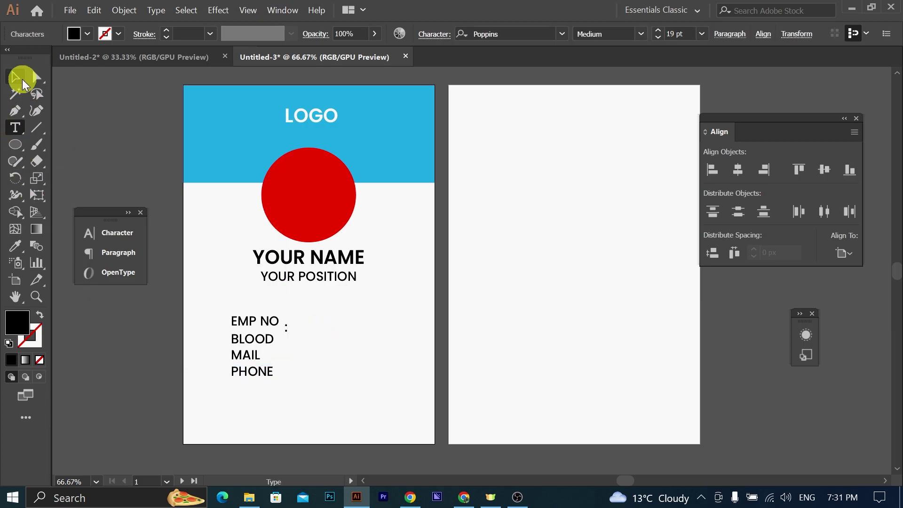
{"action": "left_click", "coordinate": [15, 76]}
{"action": "left_click_drag", "start_coordinate": [290, 327], "coordinate": [298, 323]}
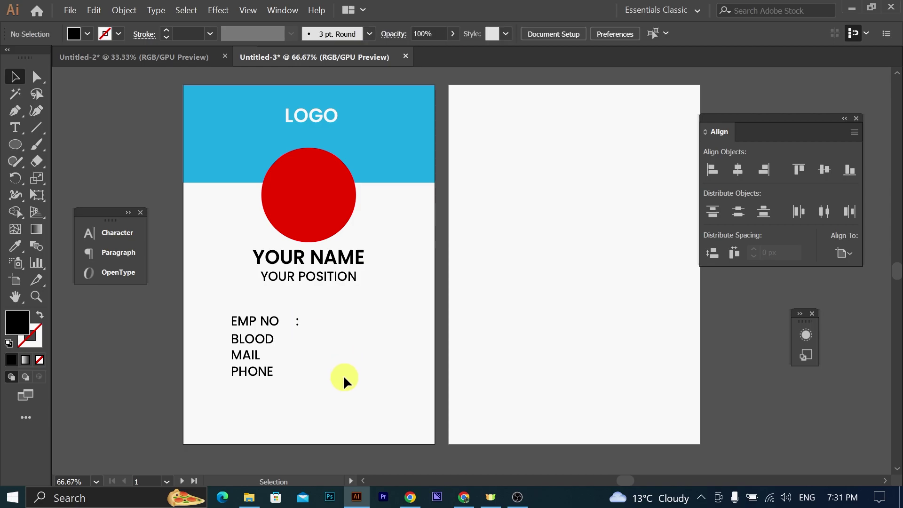
{"action": "scroll", "coordinate": [302, 322], "scroll_direction": "up", "scroll_amount": 1}
{"action": "scroll", "coordinate": [289, 311], "scroll_direction": "up", "scroll_amount": 1}
{"action": "left_click", "coordinate": [290, 311]}
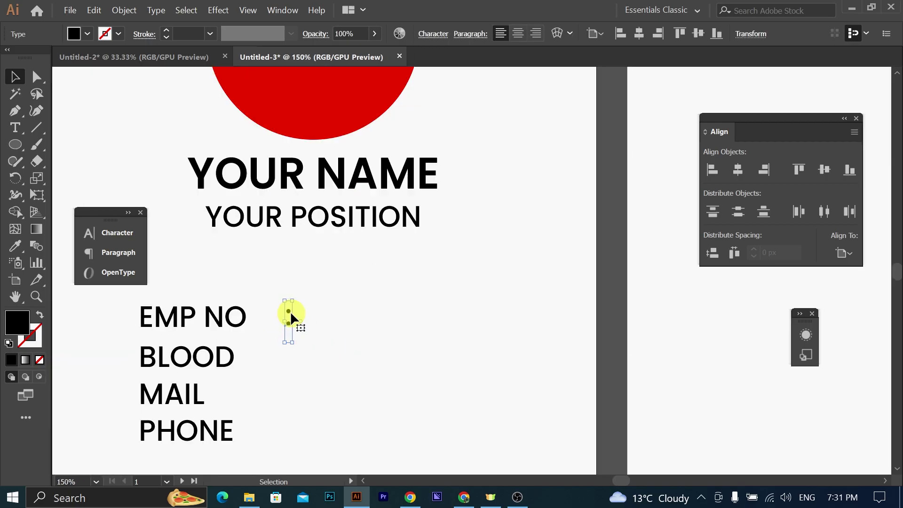
{"action": "left_click_drag", "start_coordinate": [96, 301], "coordinate": [252, 460]}
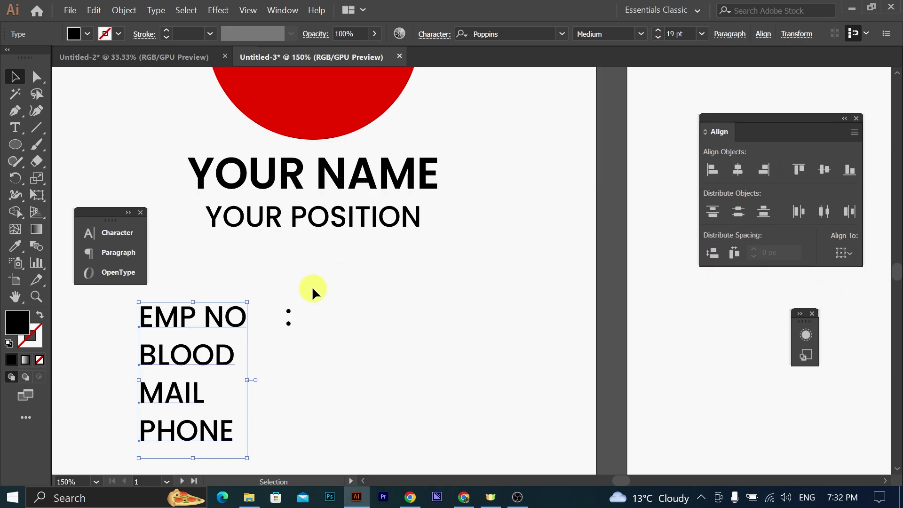
{"action": "left_click", "coordinate": [289, 315]}
Step: Copy the colon to the BLOOD, MAIL and PHONE rows, line them up and distribute them evenly
{"action": "left_click_drag", "start_coordinate": [289, 315], "coordinate": [289, 356]}
{"action": "key", "text": "ctrl+d"}
{"action": "key", "text": "ctrl+d"}
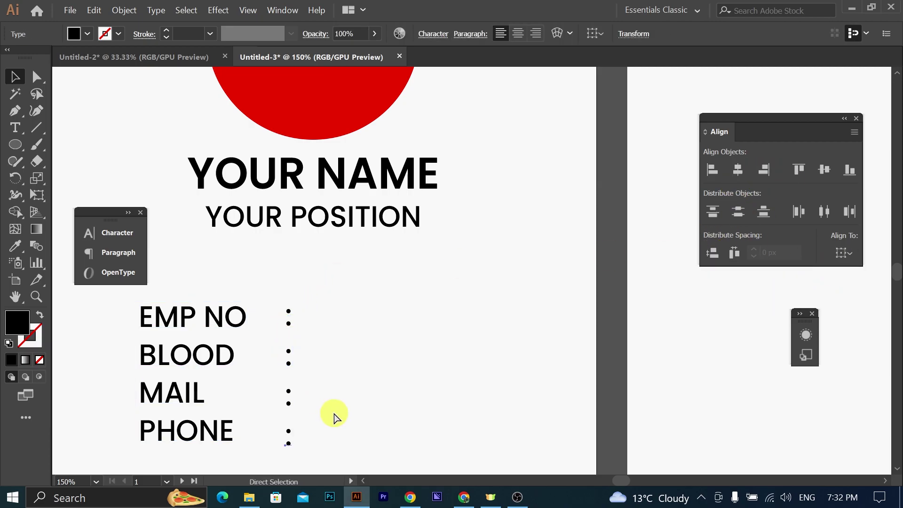
{"action": "left_click", "coordinate": [289, 362]}
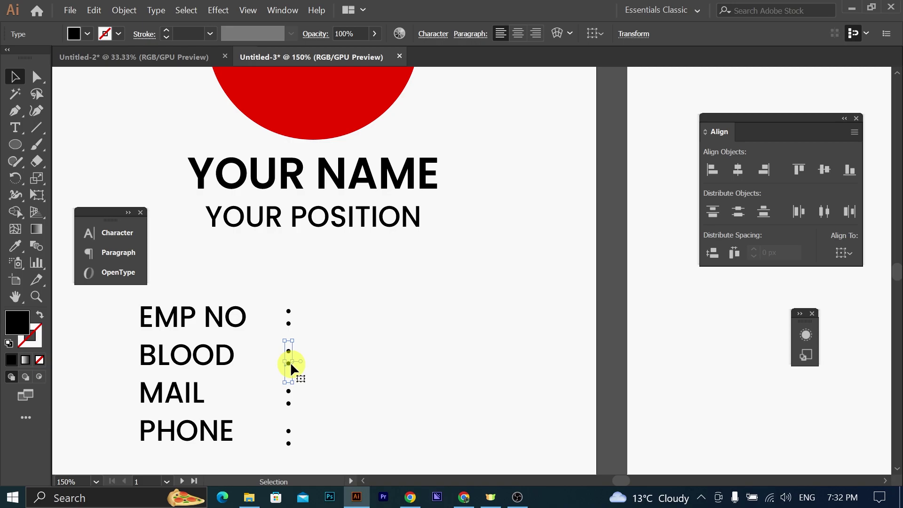
{"action": "key", "text": "Up"}
{"action": "key", "text": "Up"}
{"action": "key", "text": "Up"}
{"action": "left_click", "coordinate": [289, 440]}
{"action": "key", "text": "Up"}
{"action": "key", "text": "Up"}
{"action": "key", "text": "Up"}
{"action": "left_click_drag", "start_coordinate": [270, 294], "coordinate": [374, 381]}
{"action": "scroll", "coordinate": [374, 381], "scroll_direction": "down", "scroll_amount": 2}
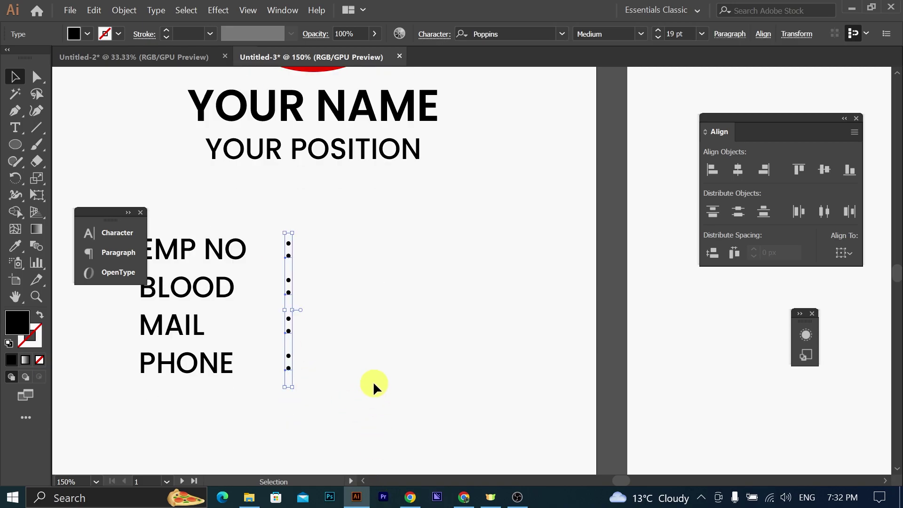
{"action": "left_click", "coordinate": [712, 254]}
{"action": "left_click", "coordinate": [448, 336]}
{"action": "key", "text": "ctrl+minus"}
{"action": "left_click", "coordinate": [243, 297]}
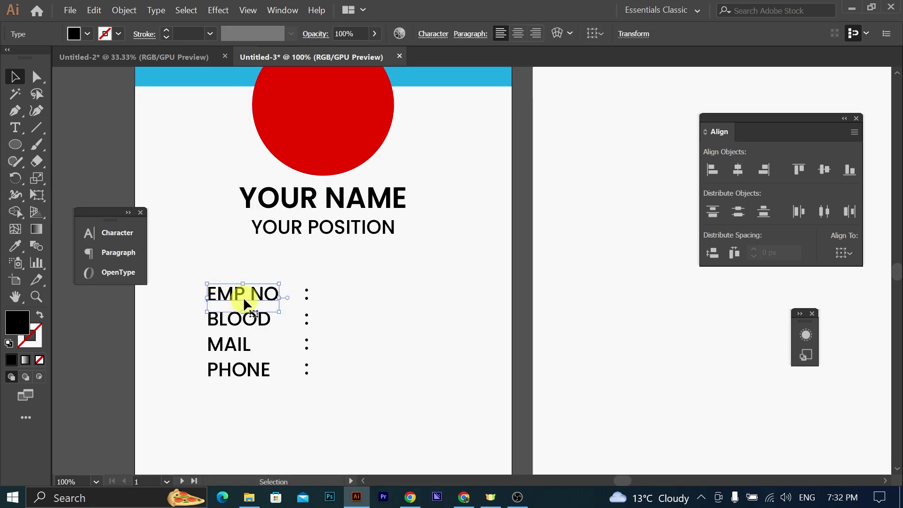
Step: Enter the employee number beside the EMP NO label
{"action": "left_click_drag", "start_coordinate": [244, 301], "coordinate": [349, 310]}
{"action": "key", "text": "t"}
{"action": "triple_click", "coordinate": [358, 302]}
{"action": "type", "text": "0"}
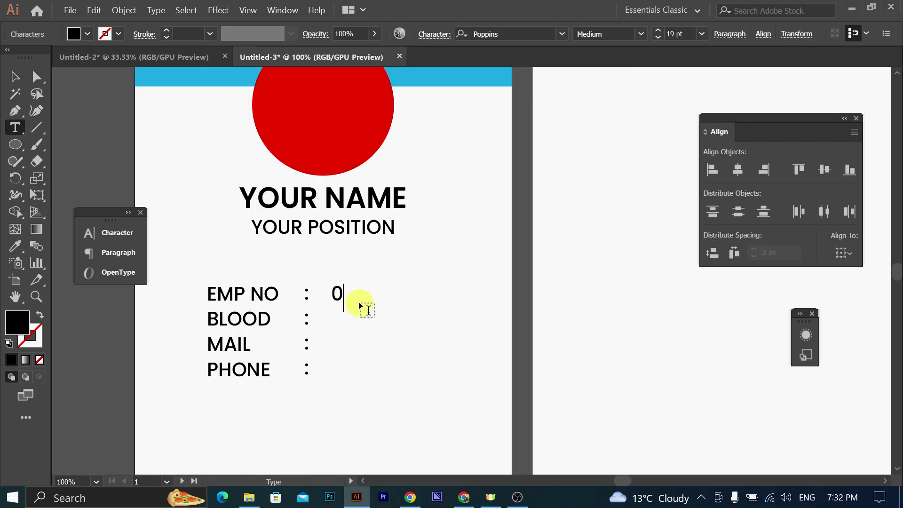
{"action": "type", "text": "00123456789"}
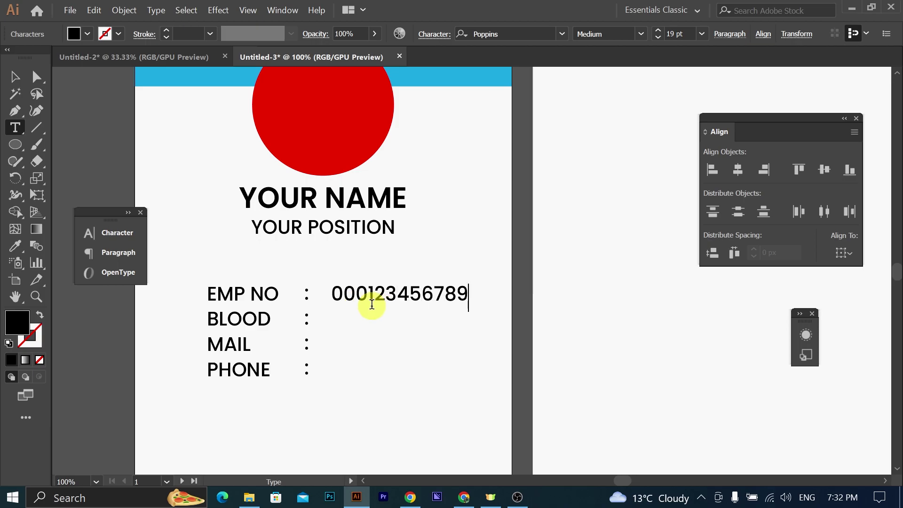
{"action": "key", "text": "Escape"}
Step: Enter the B+ blood group in the BLOOD row
{"action": "mouse_move", "coordinate": [409, 303]}
{"action": "left_mouse_down"}
{"action": "mouse_move", "coordinate": [413, 335]}
{"action": "mouse_move", "coordinate": [399, 332]}
{"action": "left_mouse_up"}
{"action": "key", "text": "t"}
{"action": "double_click", "coordinate": [397, 321]}
{"action": "type", "text": "B+"}
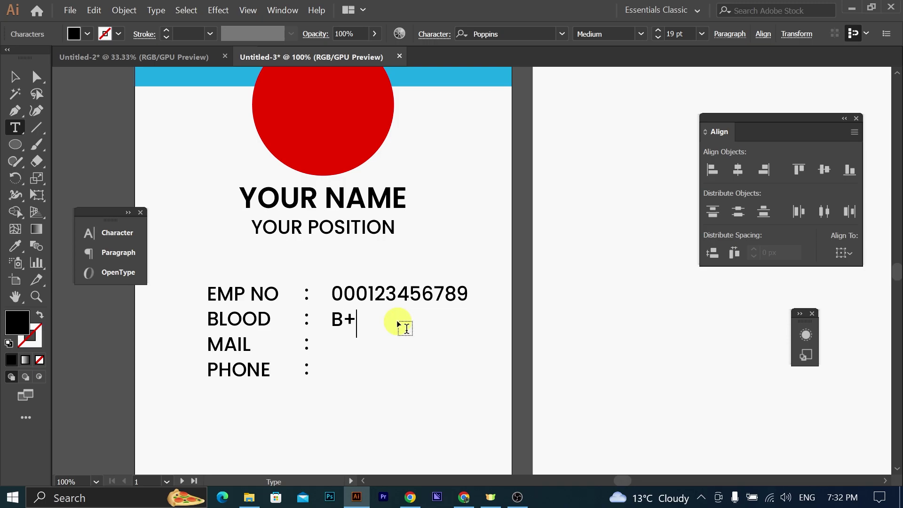
{"action": "left_click", "coordinate": [15, 77]}
Step: Fill in an e-mail address and a phone number in the MAIL and PHONE rows
{"action": "left_click_drag", "start_coordinate": [340, 339], "coordinate": [338, 339]}
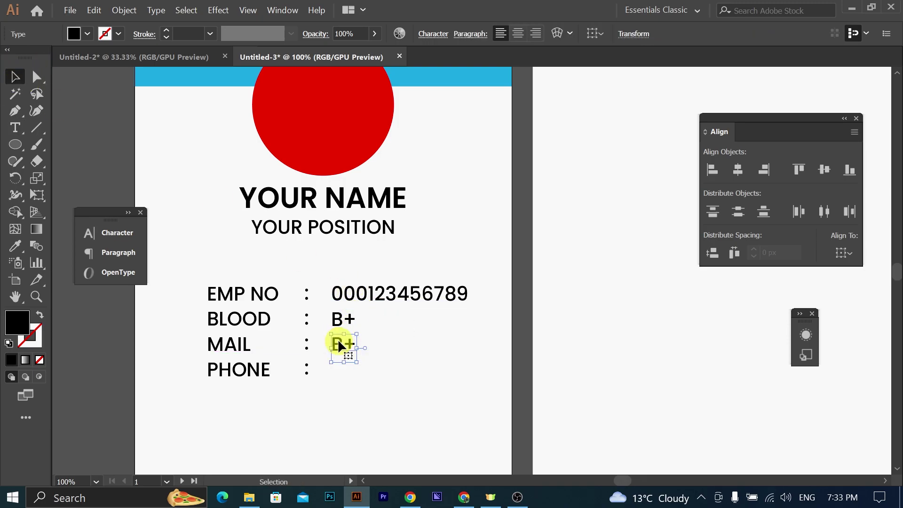
{"action": "key", "text": "ctrl+d"}
{"action": "key", "text": "t"}
{"action": "double_click", "coordinate": [346, 345]}
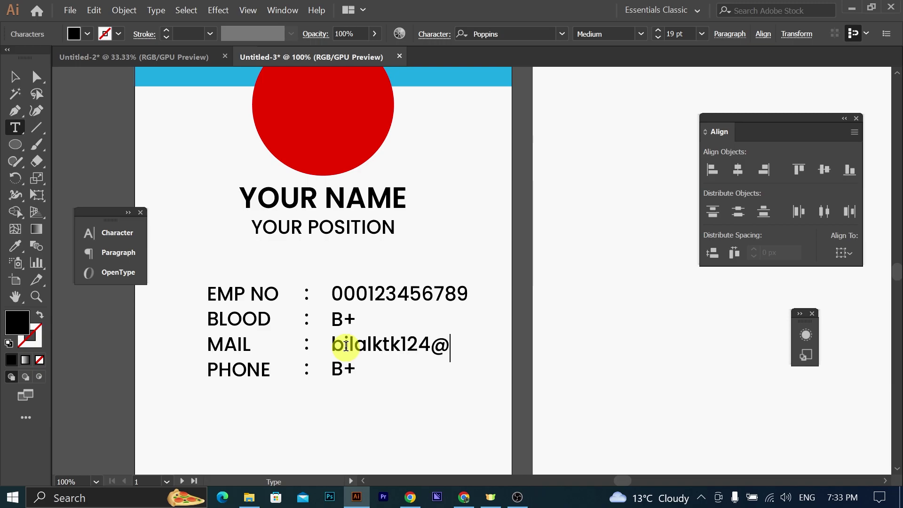
{"action": "type", "text": "com"}
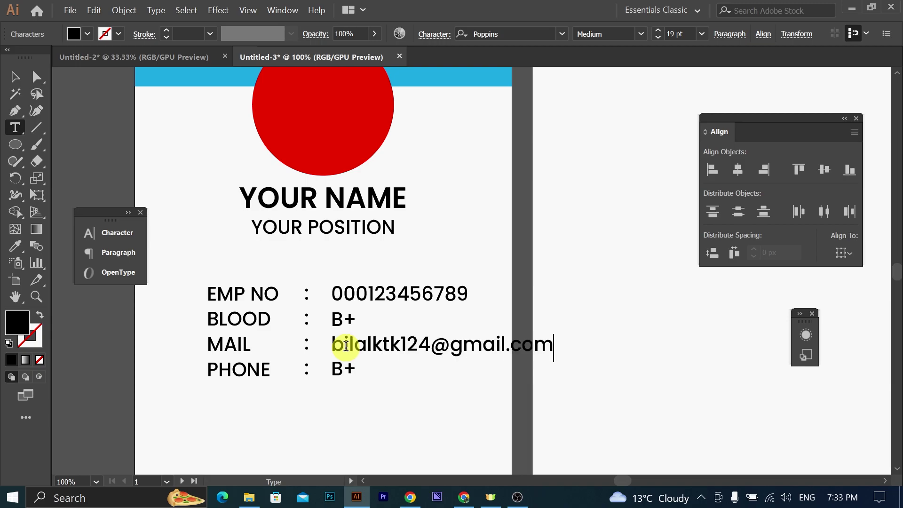
{"action": "left_click", "coordinate": [14, 76]}
{"action": "key", "text": "t"}
{"action": "double_click", "coordinate": [341, 372]}
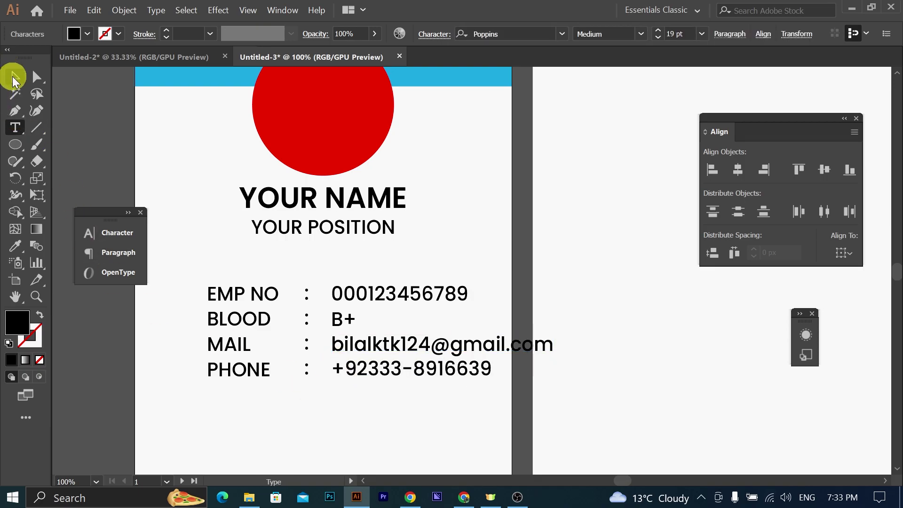
{"action": "left_click", "coordinate": [13, 77]}
{"action": "left_click_drag", "start_coordinate": [329, 347], "coordinate": [438, 443]}
Step: Select the four detail values: B+, employee number, e-mail and phone
{"action": "left_click", "coordinate": [459, 254]}
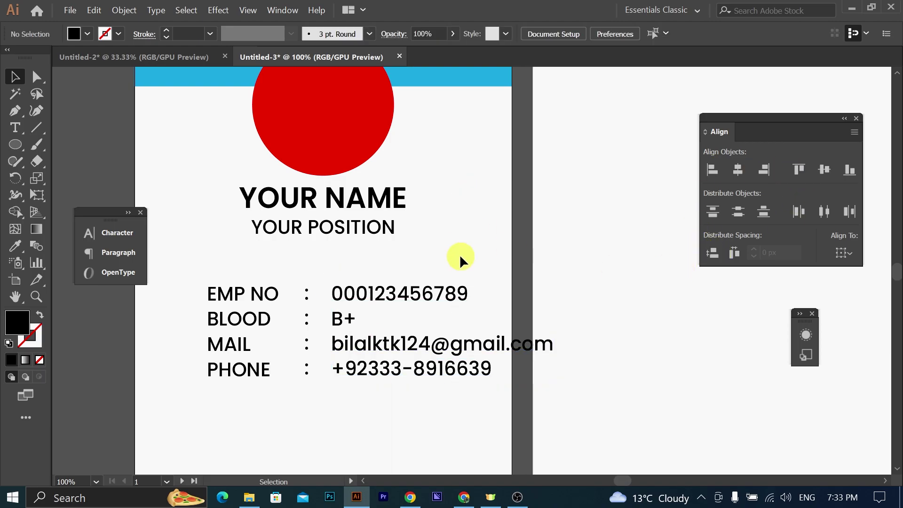
{"action": "left_click", "coordinate": [340, 318]}
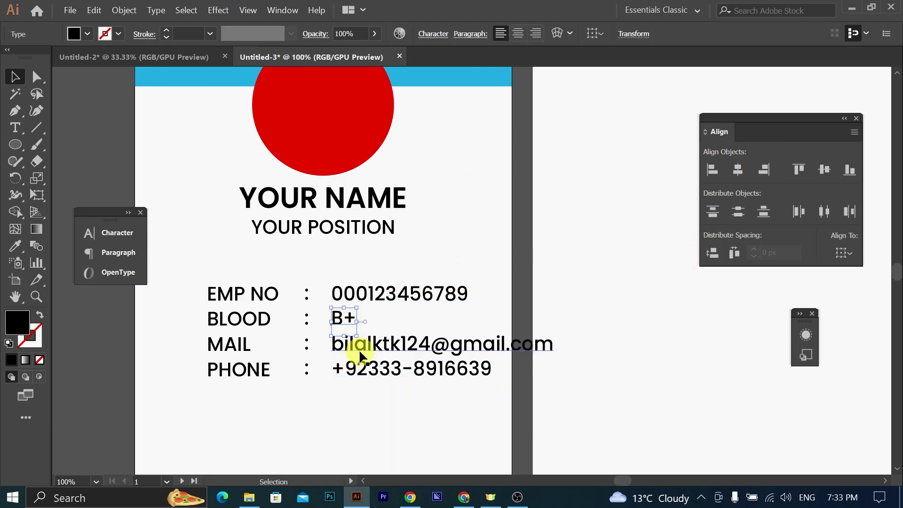
{"action": "left_click", "coordinate": [339, 343], "text": "shift"}
{"action": "left_click", "coordinate": [339, 369], "text": "shift"}
{"action": "left_click", "coordinate": [339, 294], "text": "shift"}
Step: Set the selected values to 15 pt Poppins Medium
{"action": "left_click", "coordinate": [133, 230]}
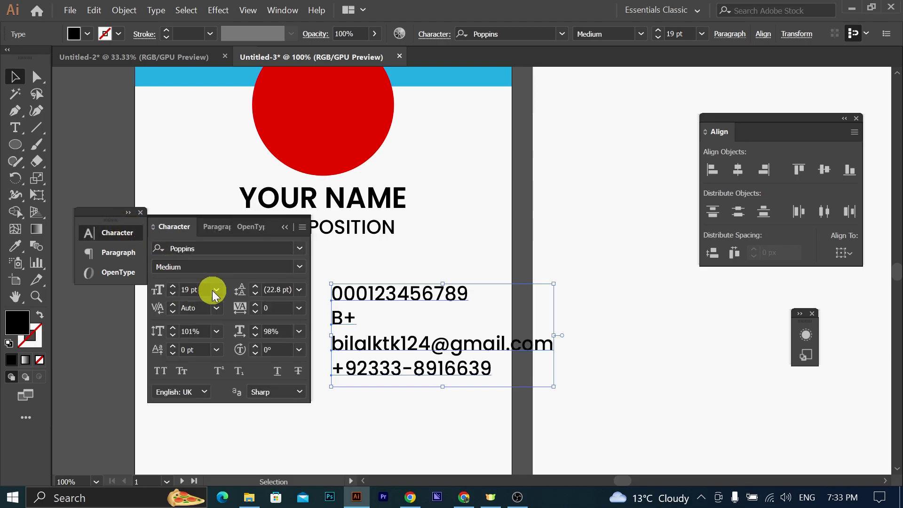
{"action": "left_click", "coordinate": [298, 267]}
{"action": "left_click", "coordinate": [227, 82]}
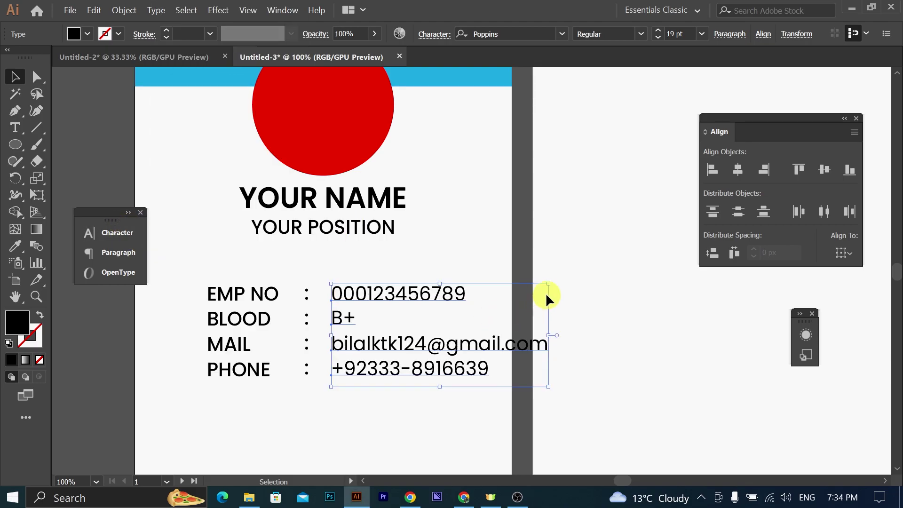
{"action": "left_click", "coordinate": [125, 238]}
{"action": "left_click", "coordinate": [173, 293]}
{"action": "left_click", "coordinate": [173, 293]}
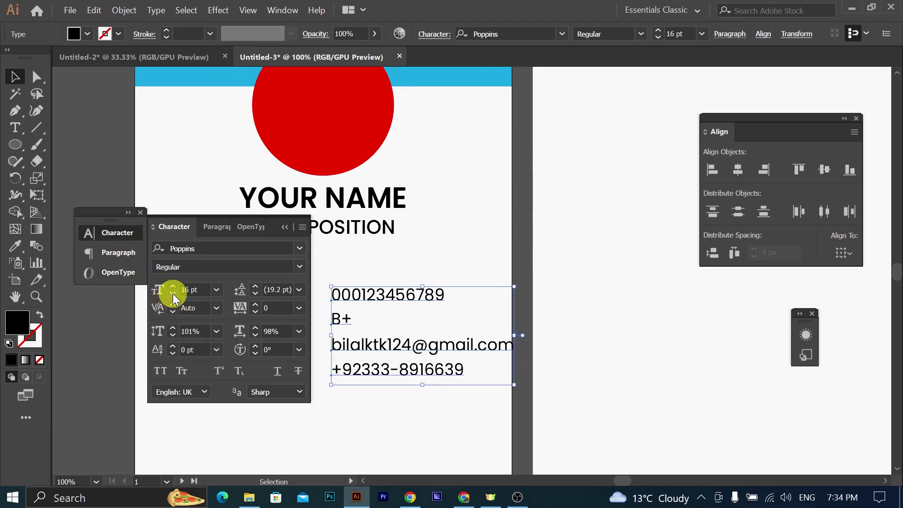
{"action": "left_click", "coordinate": [173, 293]}
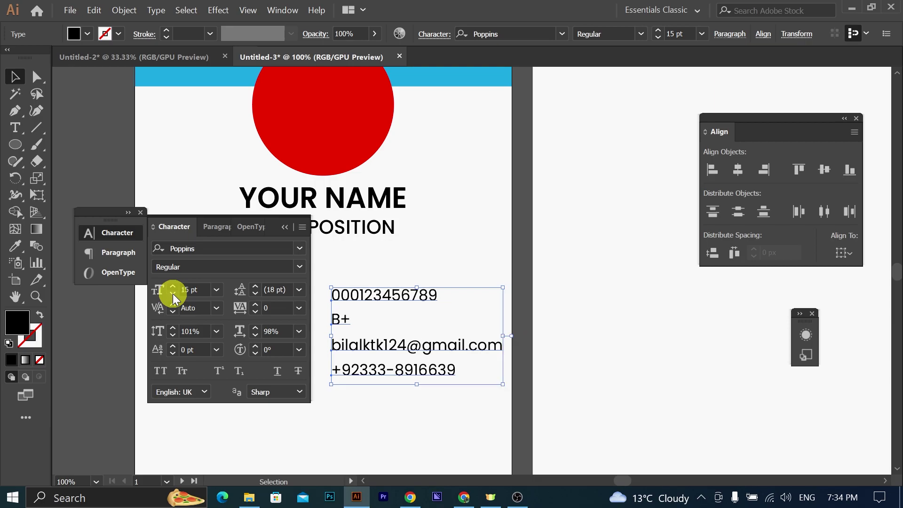
{"action": "left_click", "coordinate": [297, 254]}
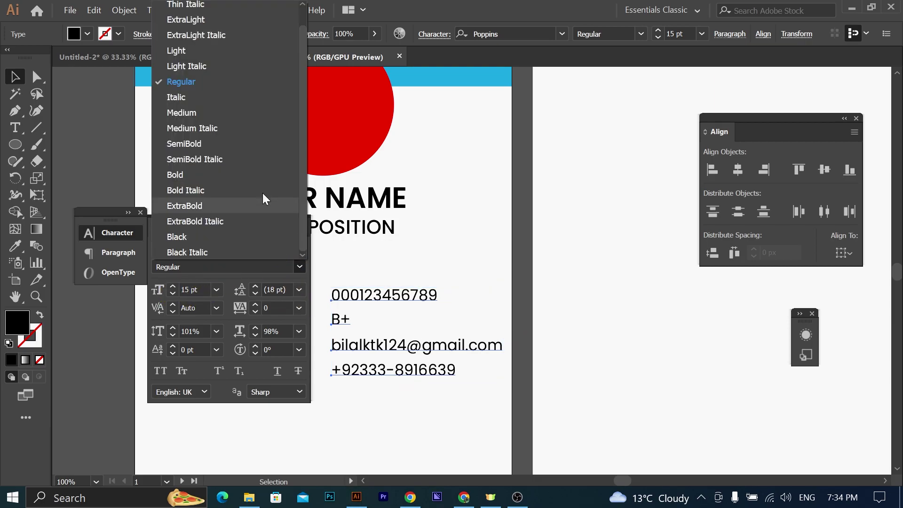
{"action": "left_click", "coordinate": [254, 115]}
{"action": "key", "text": "Escape"}
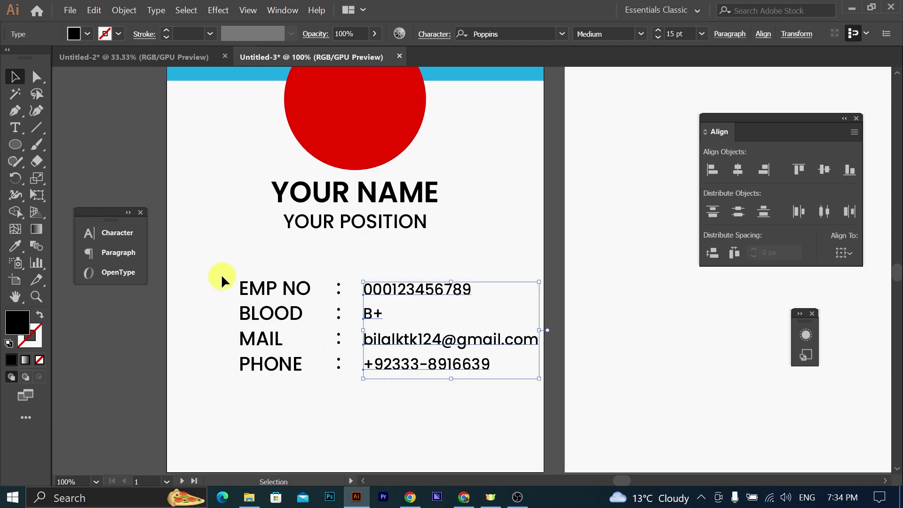
{"action": "key", "text": "ctrl+minus"}
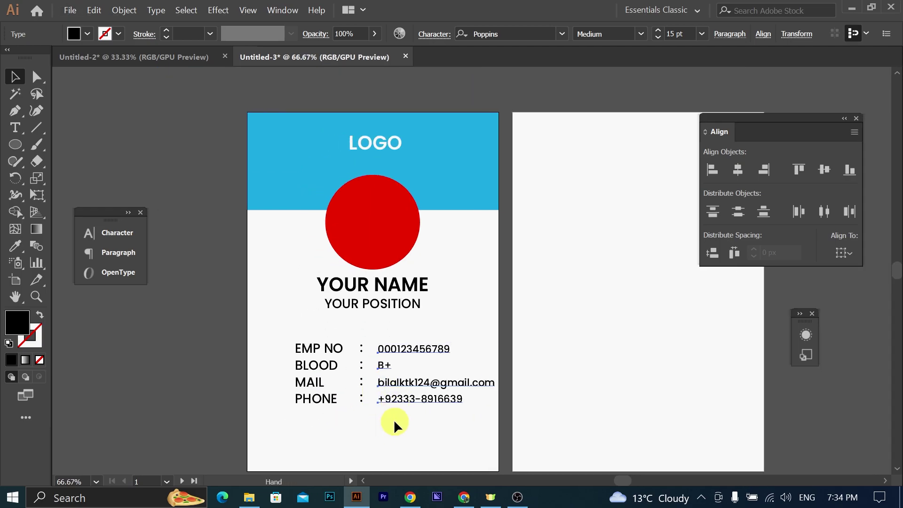
Step: Nudge the colon column two steps left toward the labels
{"action": "scroll", "coordinate": [386, 383], "scroll_direction": "up", "scroll_amount": 3}
{"action": "left_click", "coordinate": [343, 351]}
{"action": "left_click", "coordinate": [373, 283]}
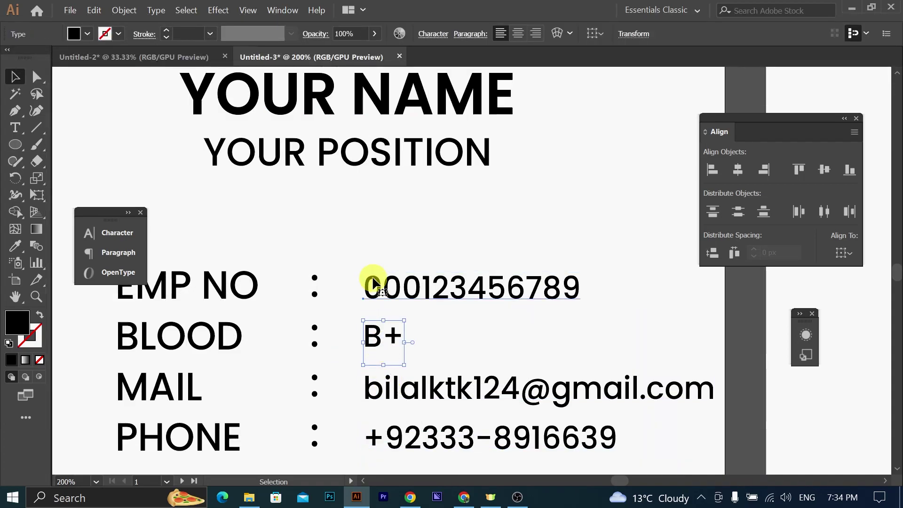
{"action": "scroll", "coordinate": [409, 350], "scroll_direction": "down", "scroll_amount": 2}
{"action": "scroll", "coordinate": [403, 394], "scroll_direction": "down", "scroll_amount": 1}
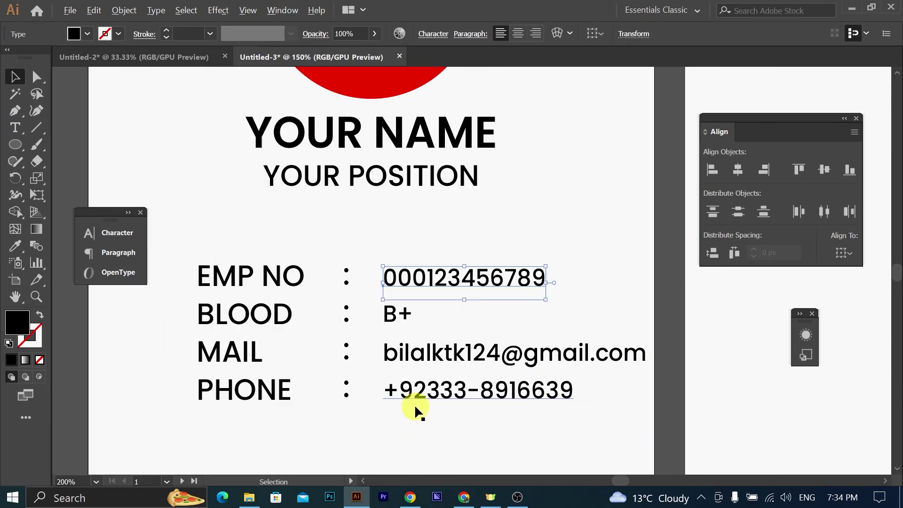
{"action": "scroll", "coordinate": [413, 409], "scroll_direction": "down", "scroll_amount": 1}
{"action": "left_click_drag", "start_coordinate": [423, 401], "coordinate": [417, 396]}
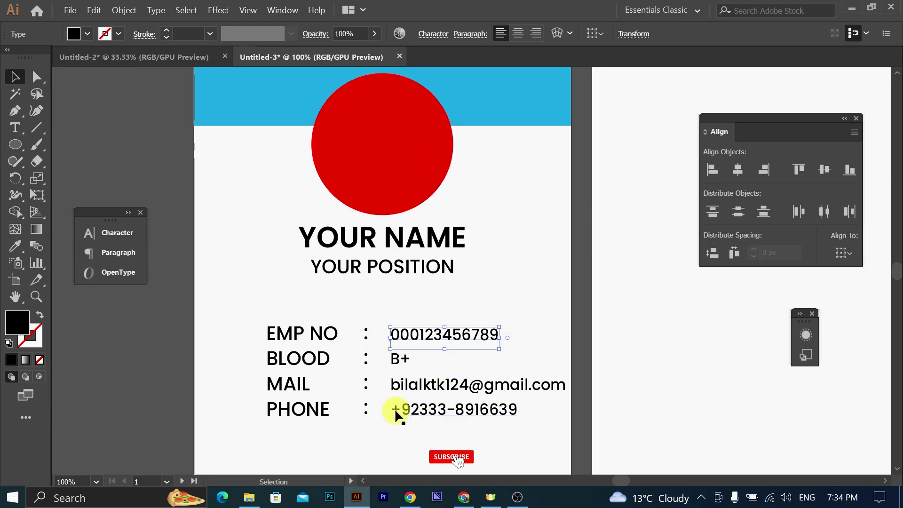
{"action": "left_click_drag", "start_coordinate": [343, 354], "coordinate": [379, 427]}
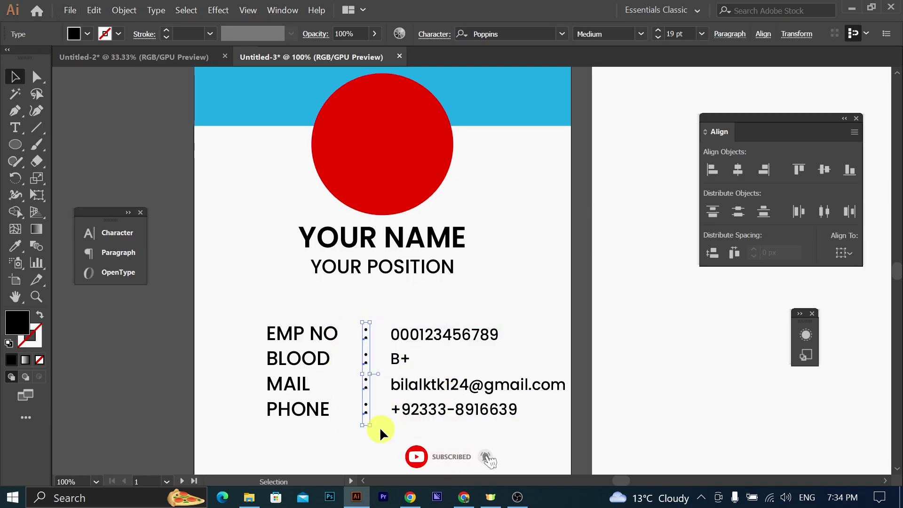
{"action": "key", "text": "Left"}
{"action": "key", "text": "Left"}
{"action": "key", "text": "Left"}
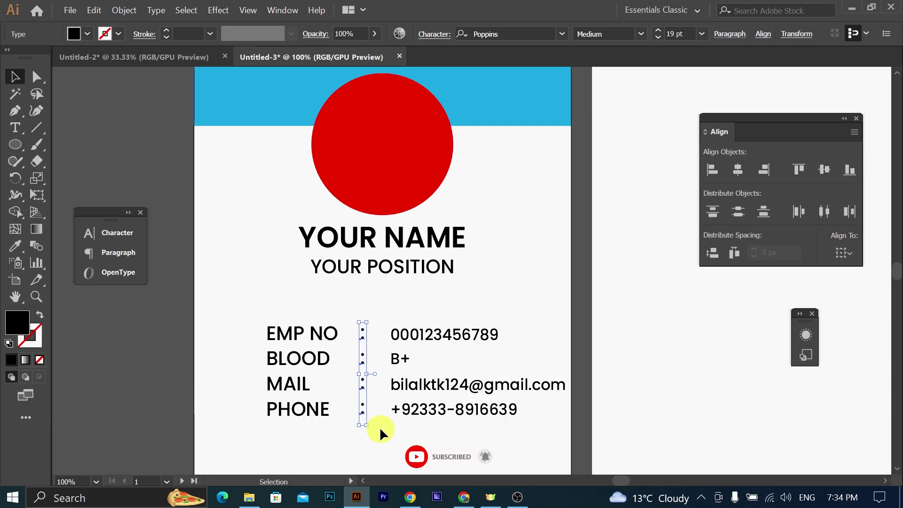
{"action": "key", "text": "Left"}
{"action": "key", "text": "Left"}
{"action": "key", "text": "Left"}
{"action": "key", "text": "Left"}
{"action": "key", "text": "Left"}
{"action": "key", "text": "Left"}
{"action": "key", "text": "Left"}
{"action": "key", "text": "Left"}
{"action": "key", "text": "Left"}
{"action": "key", "text": "Left"}
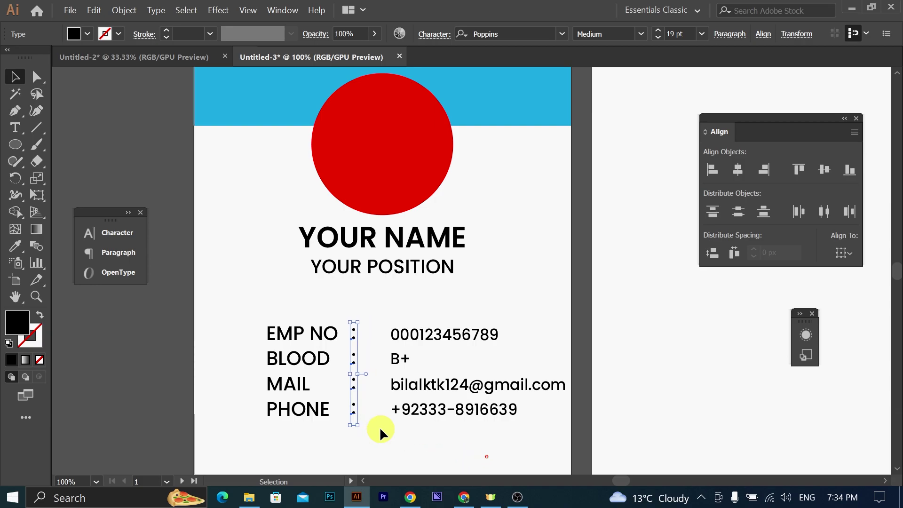
Step: Move the detail values block left, closer to the colons
{"action": "left_click_drag", "start_coordinate": [385, 303], "coordinate": [582, 434]}
{"action": "left_click_drag", "start_coordinate": [419, 345], "coordinate": [395, 337]}
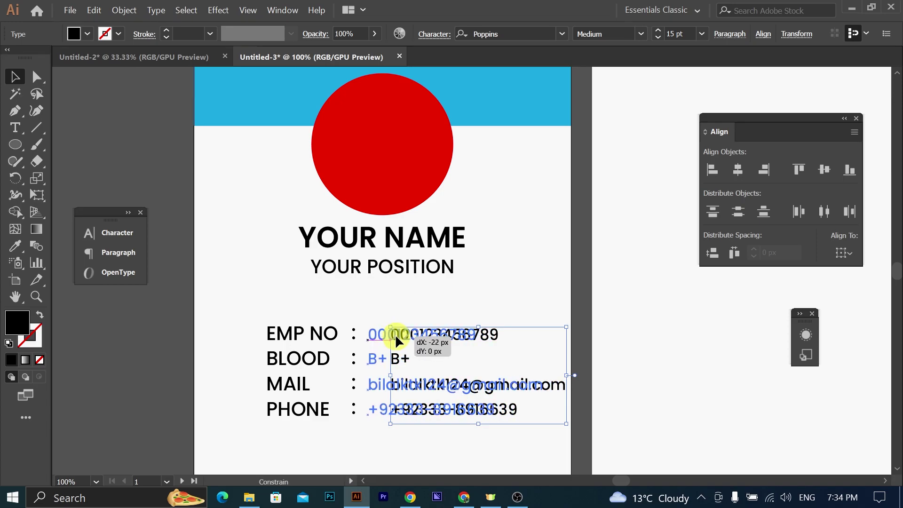
{"action": "left_click_drag", "start_coordinate": [395, 333], "coordinate": [395, 335]}
Step: Group all the contact-details text lines into one object
{"action": "left_click", "coordinate": [484, 446]}
{"action": "key", "text": "ctrl+minus"}
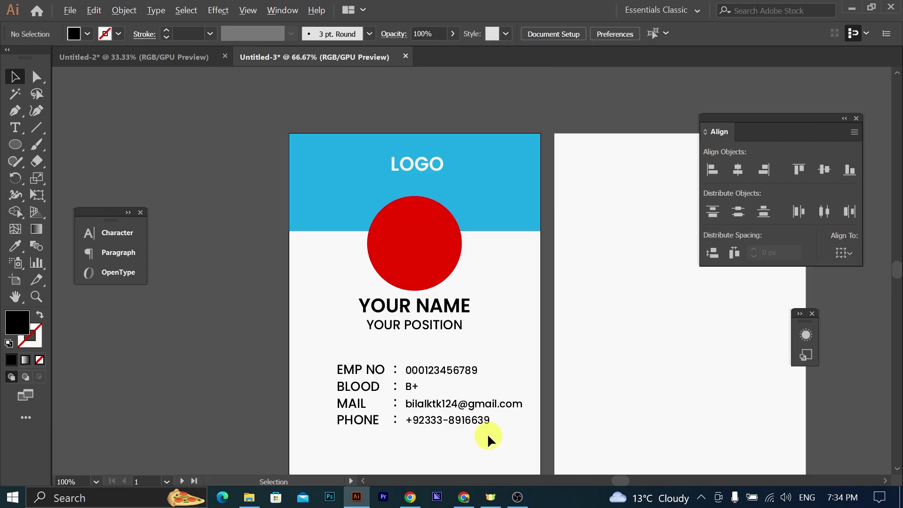
{"action": "left_click_drag", "start_coordinate": [487, 433], "coordinate": [437, 372]}
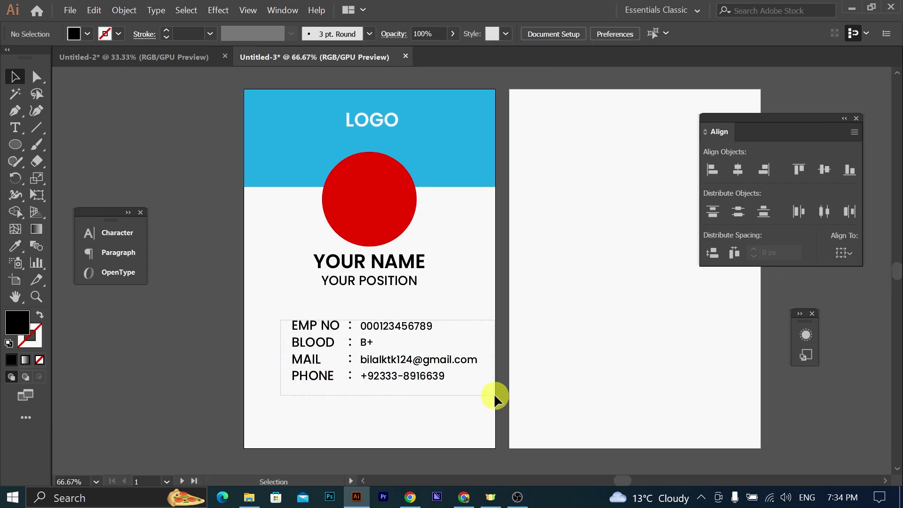
{"action": "left_click_drag", "start_coordinate": [494, 396], "coordinate": [498, 400]}
{"action": "left_click", "coordinate": [121, 10]}
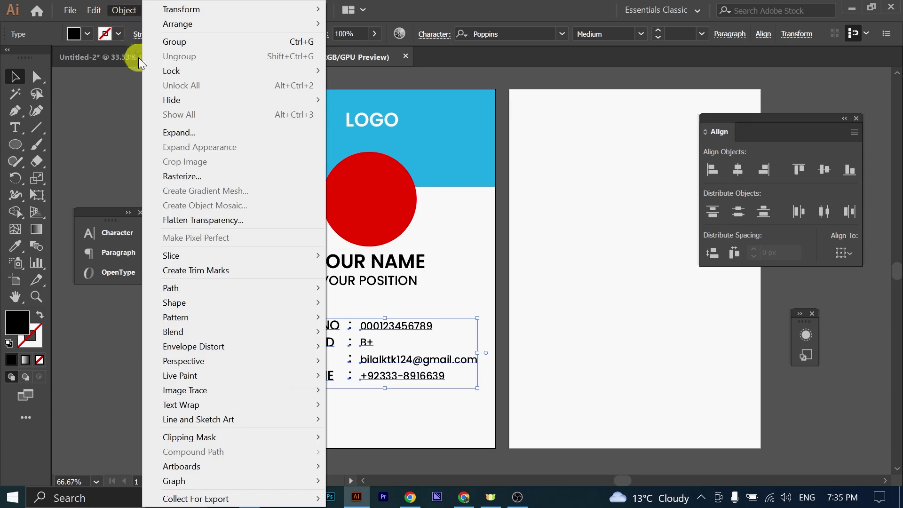
{"action": "left_click", "coordinate": [192, 42]}
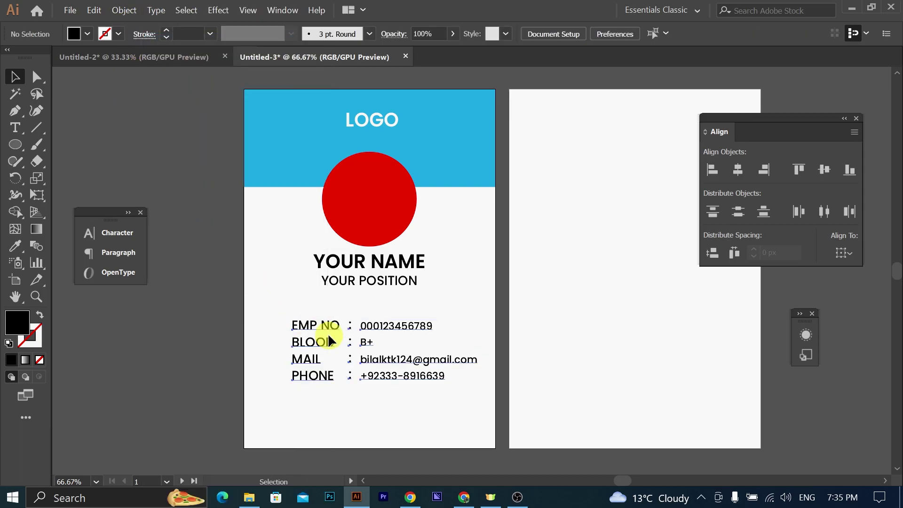
Step: Centre the details group horizontally on the artboard, then shift it slightly right
{"action": "left_click", "coordinate": [844, 254]}
{"action": "left_click", "coordinate": [813, 298]}
{"action": "left_click", "coordinate": [743, 173]}
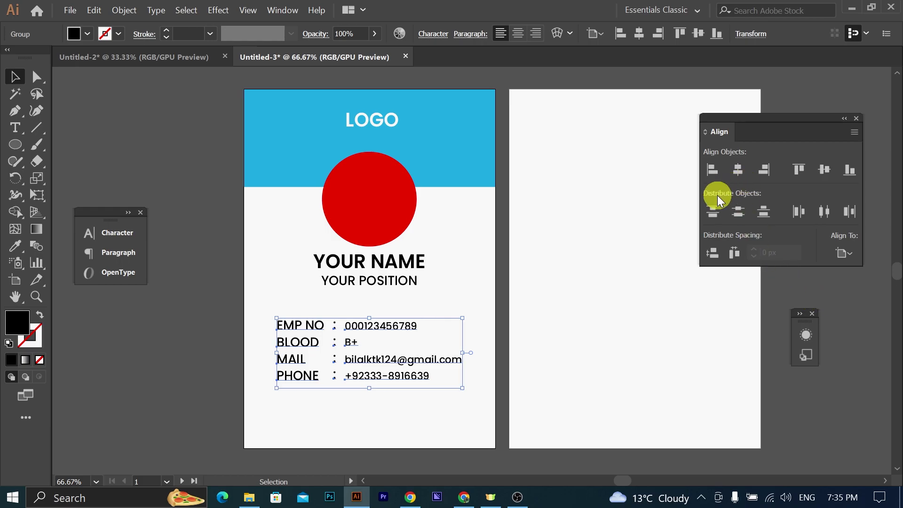
{"action": "left_click", "coordinate": [420, 315]}
{"action": "left_click", "coordinate": [359, 327]}
{"action": "left_click_drag", "start_coordinate": [360, 326], "coordinate": [392, 322]}
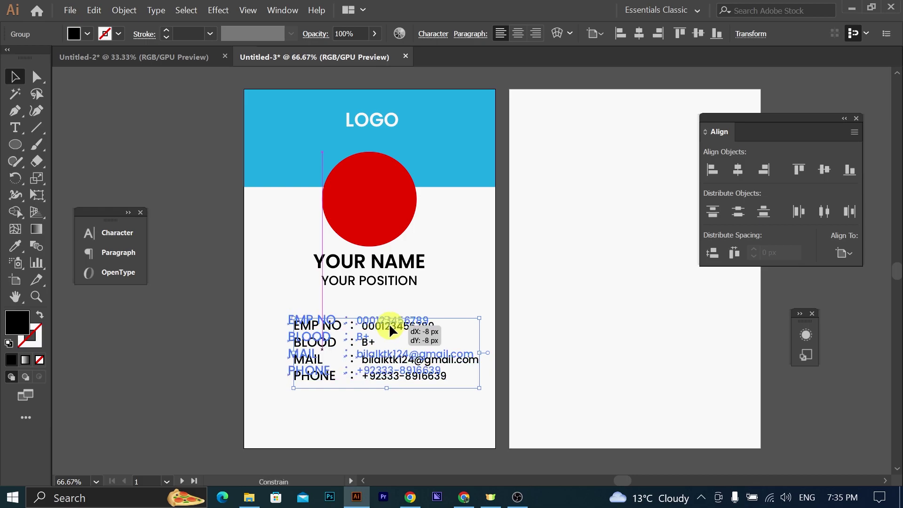
{"action": "left_click", "coordinate": [449, 275]}
{"action": "left_click_drag", "start_coordinate": [394, 355], "coordinate": [396, 356]}
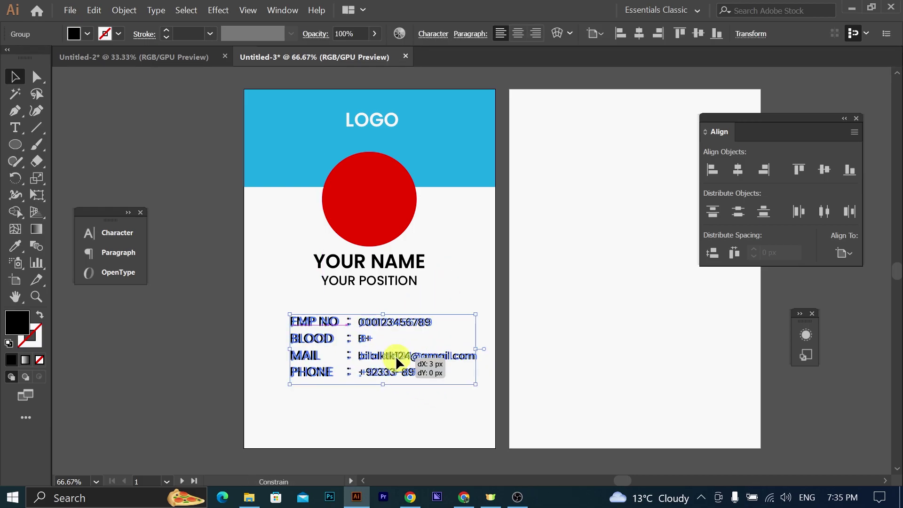
{"action": "left_click", "coordinate": [438, 405]}
{"action": "left_click_drag", "start_coordinate": [461, 431], "coordinate": [441, 431]}
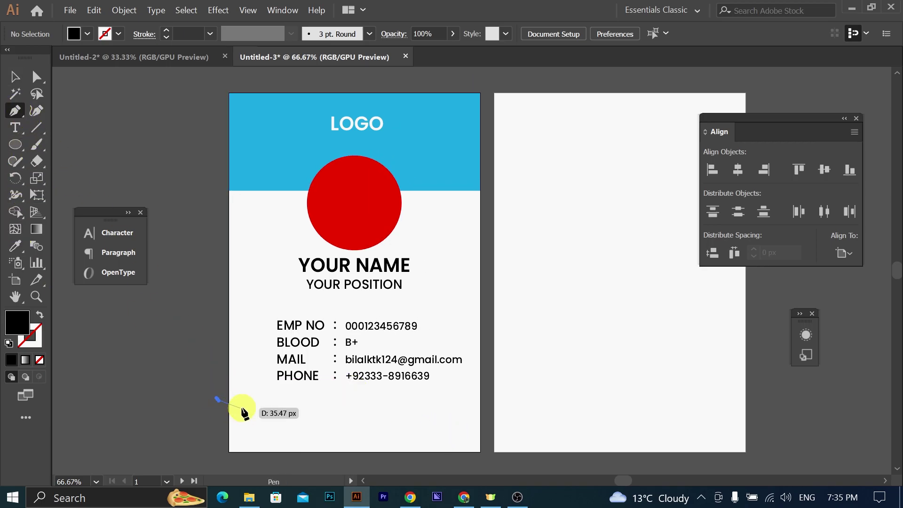
Step: Draw a closed wave shape along the card bottom, filled with the header blue
{"action": "mouse_move", "coordinate": [244, 412]}
{"action": "left_mouse_down"}
{"action": "mouse_move", "coordinate": [260, 428]}
{"action": "mouse_move", "coordinate": [315, 427]}
{"action": "mouse_move", "coordinate": [377, 446]}
{"action": "mouse_move", "coordinate": [377, 462]}
{"action": "mouse_move", "coordinate": [243, 458]}
{"action": "left_mouse_up"}
{"action": "left_click", "coordinate": [407, 454]}
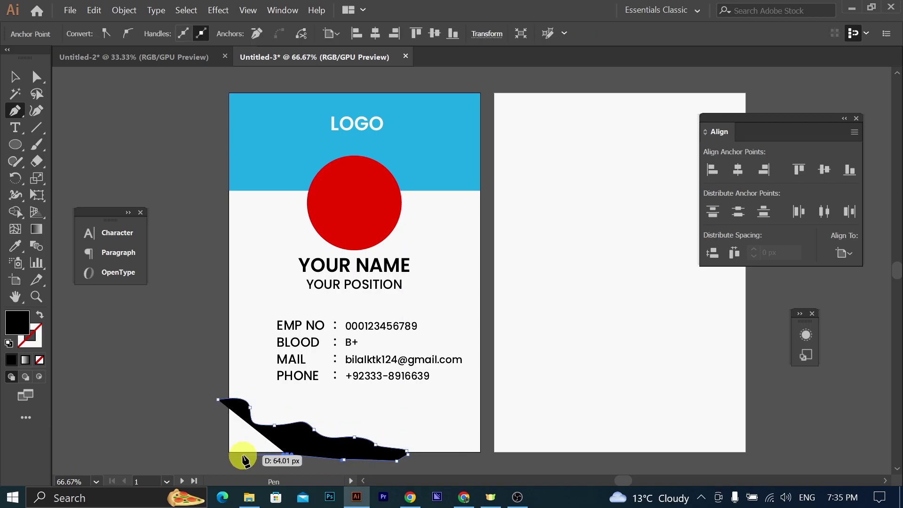
{"action": "left_click", "coordinate": [219, 456]}
{"action": "left_click", "coordinate": [218, 399]}
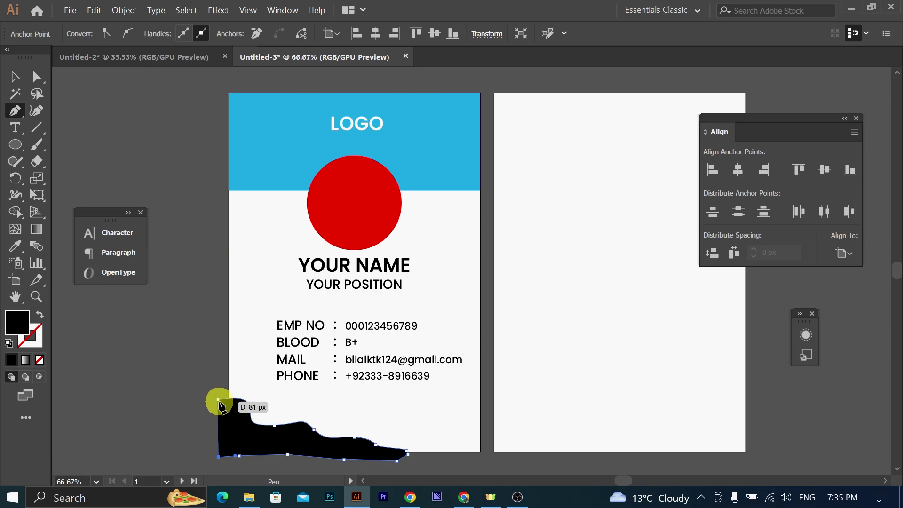
{"action": "left_click_drag", "start_coordinate": [219, 401], "coordinate": [258, 419]}
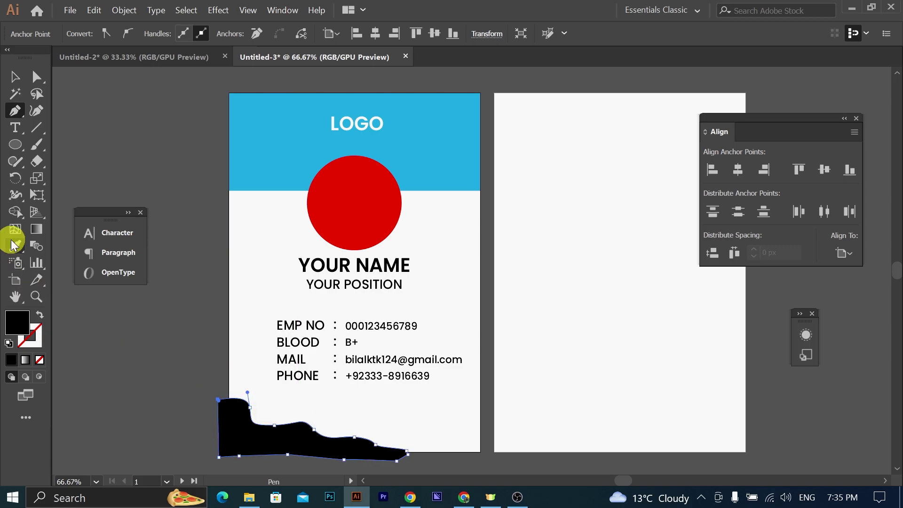
{"action": "left_click", "coordinate": [271, 145]}
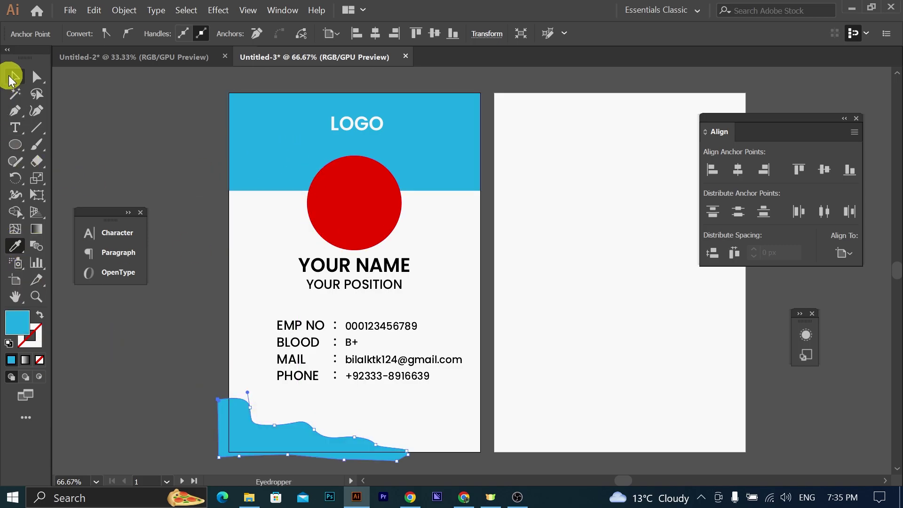
Step: Stretch the blue wave so it reaches the card's right edge
{"action": "left_click", "coordinate": [13, 77]}
{"action": "left_click", "coordinate": [301, 423]}
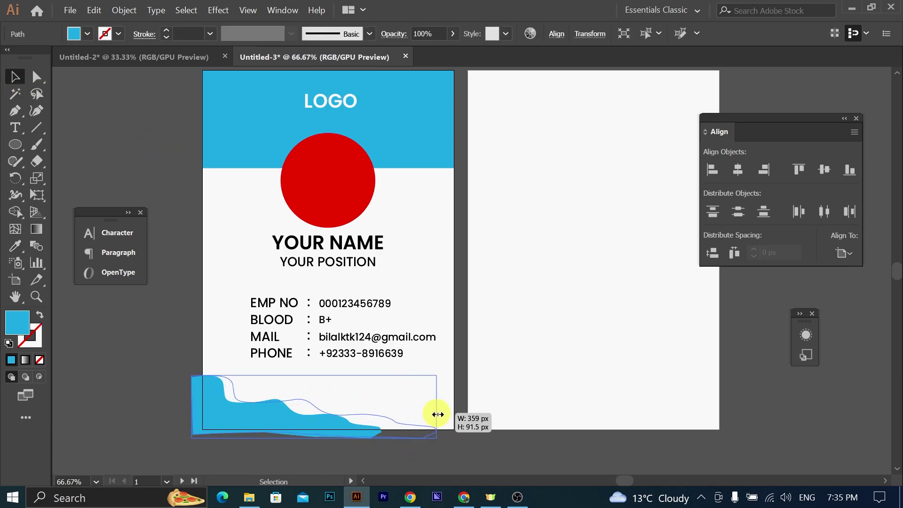
{"action": "left_click_drag", "start_coordinate": [384, 409], "coordinate": [436, 413]}
{"action": "left_click", "coordinate": [523, 458]}
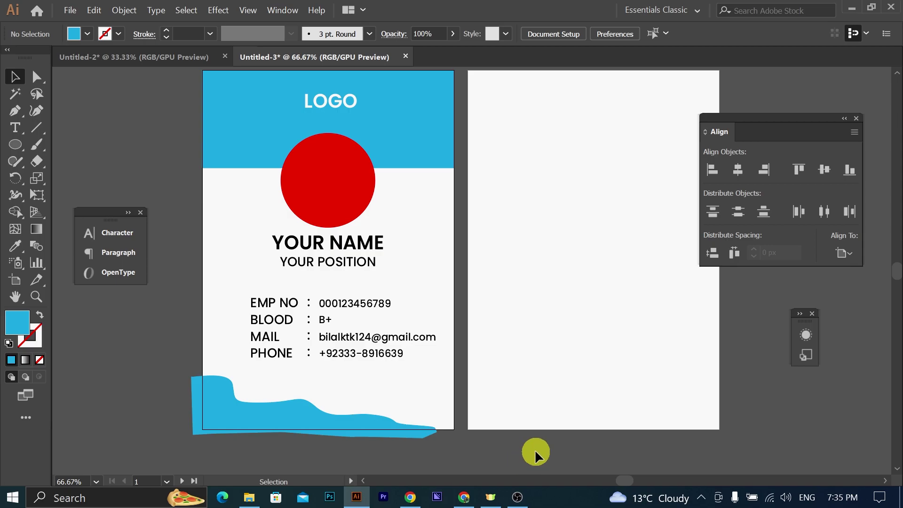
{"action": "left_click_drag", "start_coordinate": [535, 450], "coordinate": [506, 451]}
{"action": "left_click", "coordinate": [335, 424]}
{"action": "left_click", "coordinate": [424, 431]}
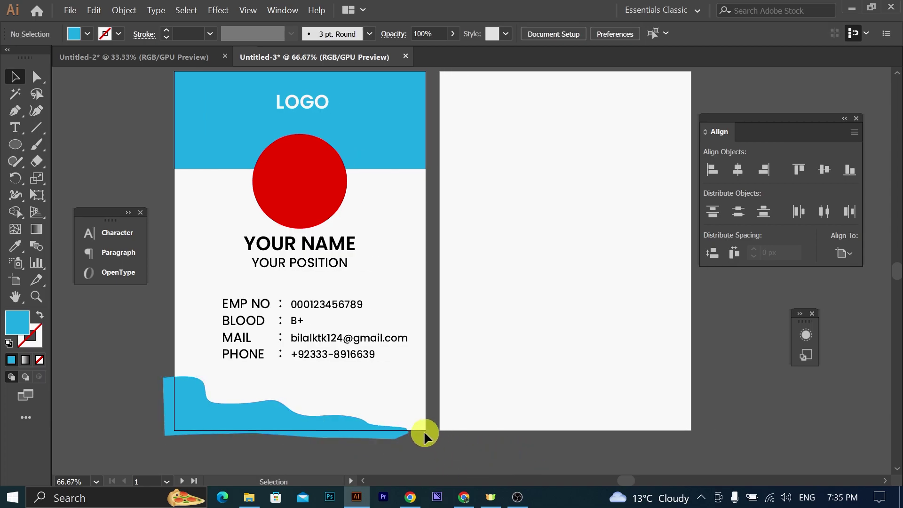
{"action": "left_click", "coordinate": [351, 419]}
{"action": "mouse_move", "coordinate": [408, 407]}
{"action": "left_mouse_down"}
{"action": "mouse_move", "coordinate": [427, 410]}
{"action": "mouse_move", "coordinate": [400, 369]}
{"action": "left_mouse_up"}
{"action": "left_click", "coordinate": [499, 458]}
{"action": "scroll", "coordinate": [379, 363], "scroll_direction": "up", "scroll_amount": 1}
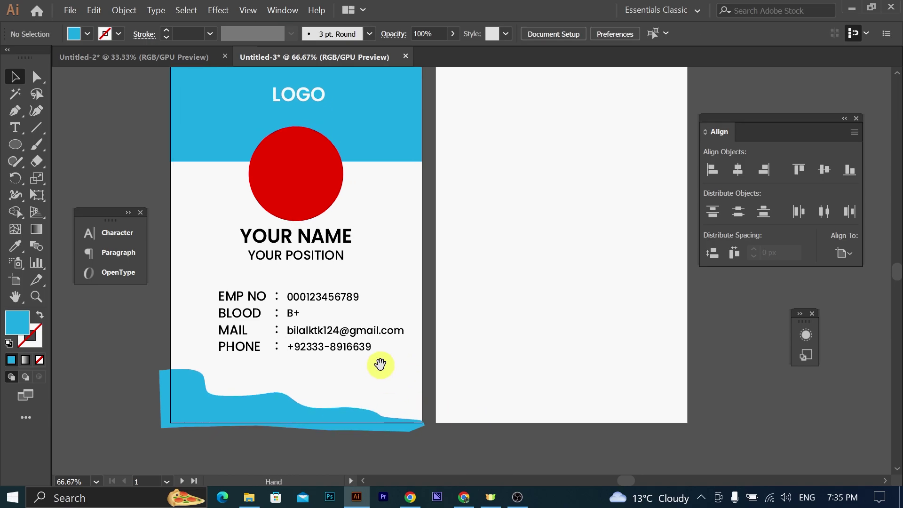
{"action": "scroll", "coordinate": [379, 347], "scroll_direction": "up", "scroll_amount": 1}
{"action": "scroll", "coordinate": [377, 341], "scroll_direction": "up", "scroll_amount": 1}
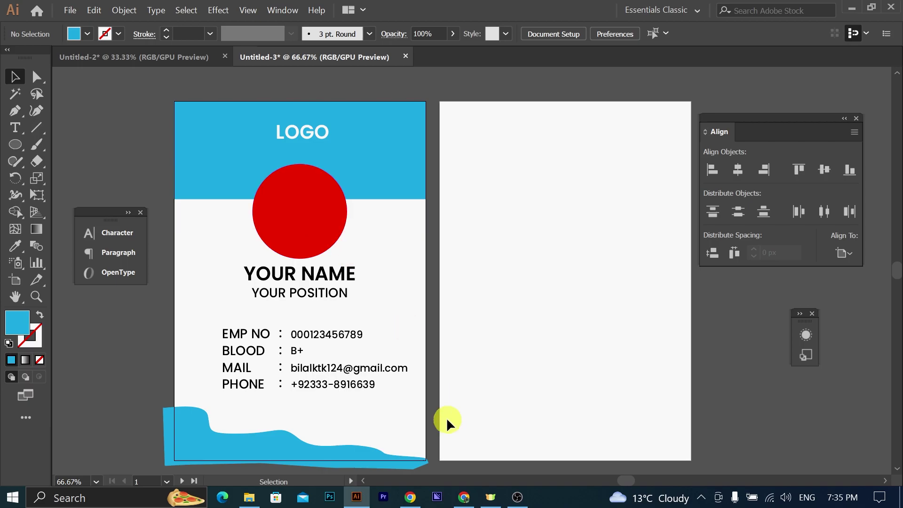
Step: Select the red photo circle and check the Edit menu's paste options
{"action": "left_click", "coordinate": [318, 221]}
{"action": "right_click", "coordinate": [310, 212]}
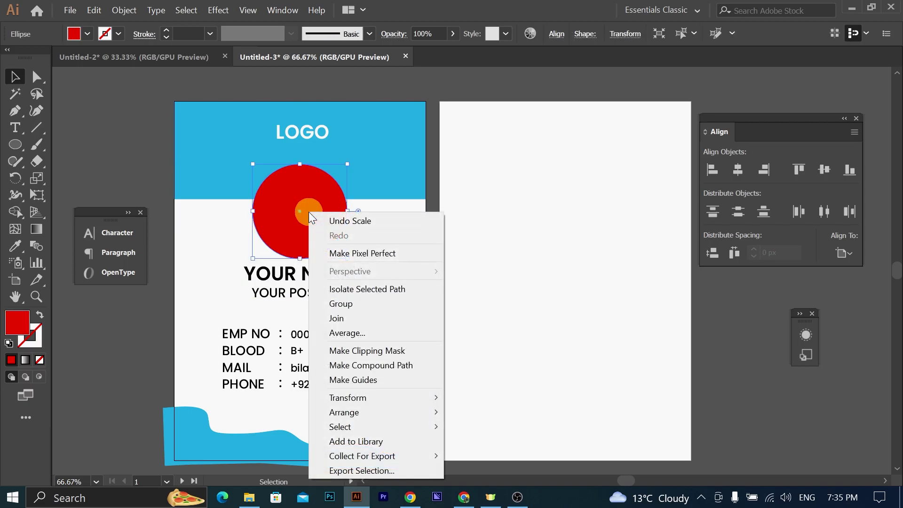
{"action": "key", "text": "Escape"}
{"action": "left_click", "coordinate": [95, 11]}
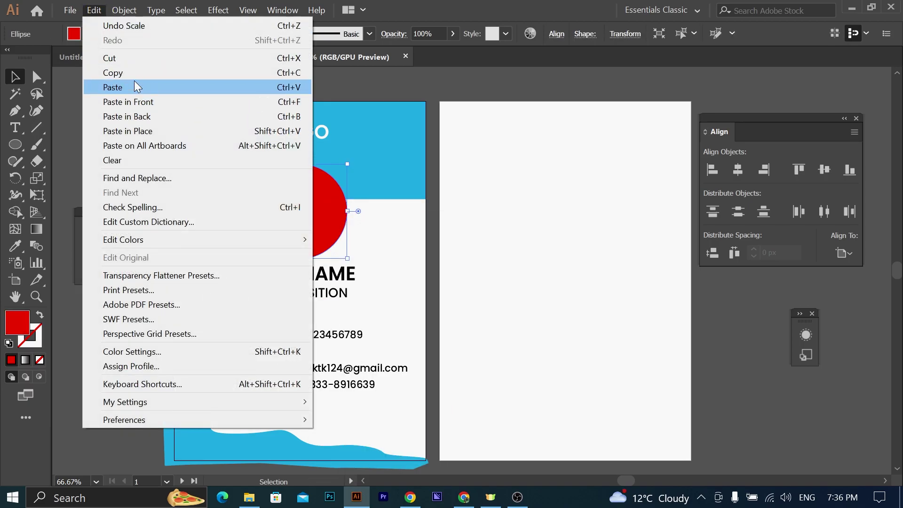
{"action": "left_click", "coordinate": [130, 72]}
{"action": "left_click", "coordinate": [99, 10]}
{"action": "left_click", "coordinate": [137, 116]}
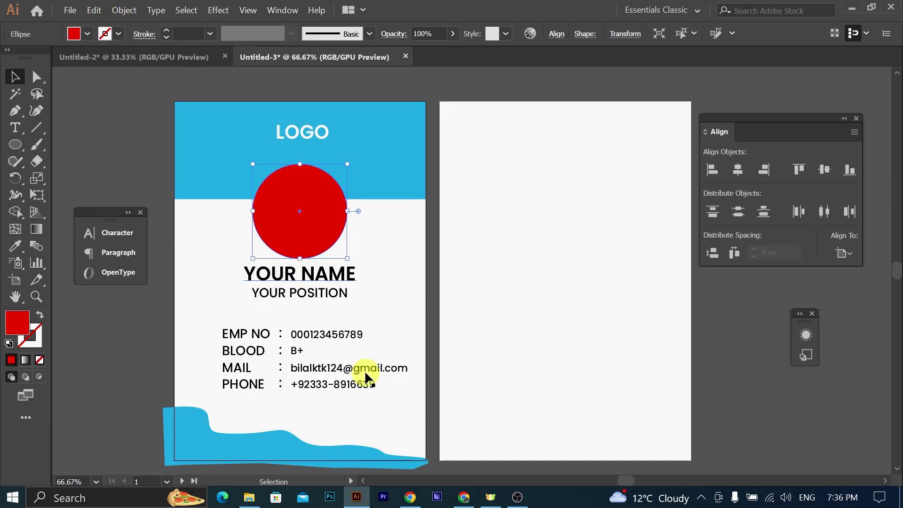
Step: Copy the businessman photo from the browser's image results back to Illustrator
{"action": "left_click", "coordinate": [464, 497]}
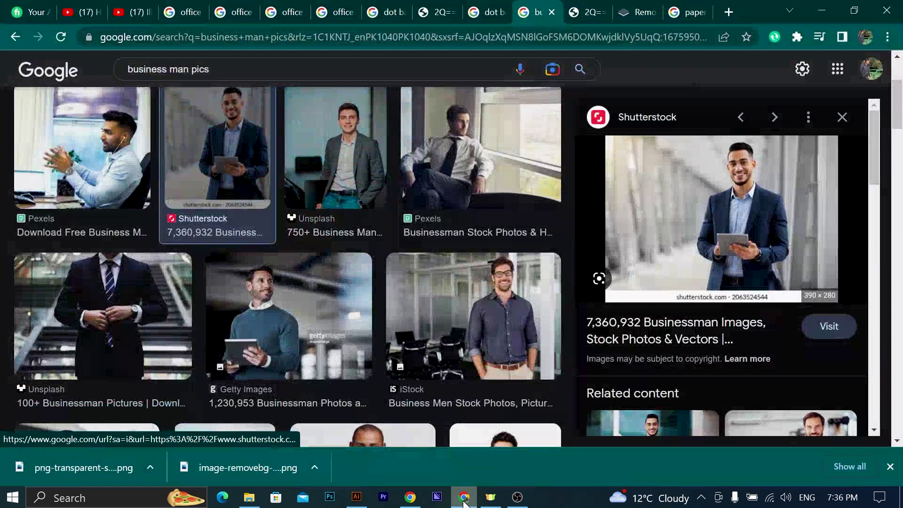
{"action": "right_click", "coordinate": [692, 219]}
{"action": "left_click", "coordinate": [724, 398]}
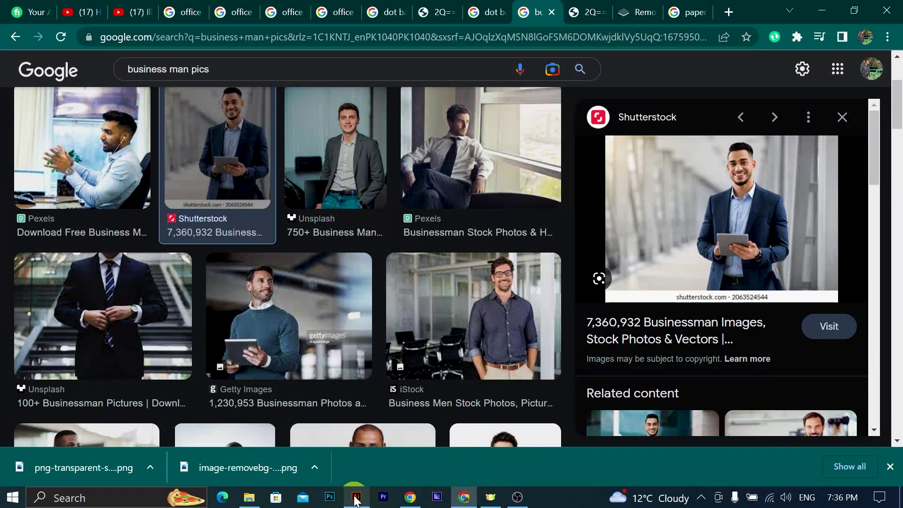
{"action": "left_click", "coordinate": [355, 496]}
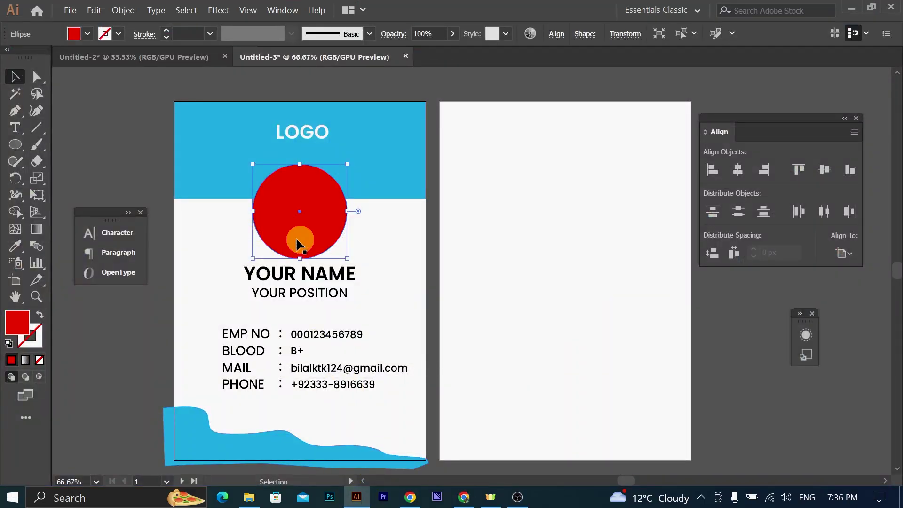
Step: Paste the photo over the circle and move it below the circle in Layers
{"action": "key", "text": "ctrl+v"}
{"action": "left_click_drag", "start_coordinate": [525, 323], "coordinate": [354, 301]}
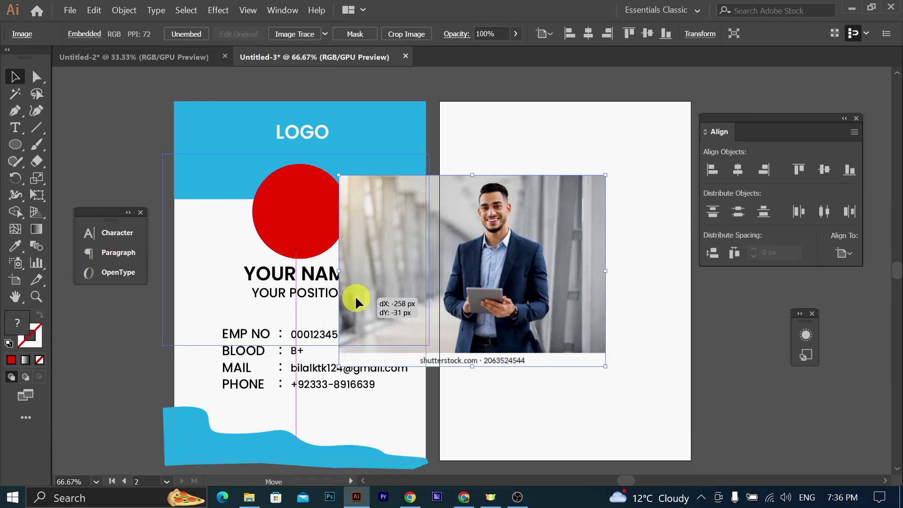
{"action": "left_click_drag", "start_coordinate": [426, 346], "coordinate": [352, 287]}
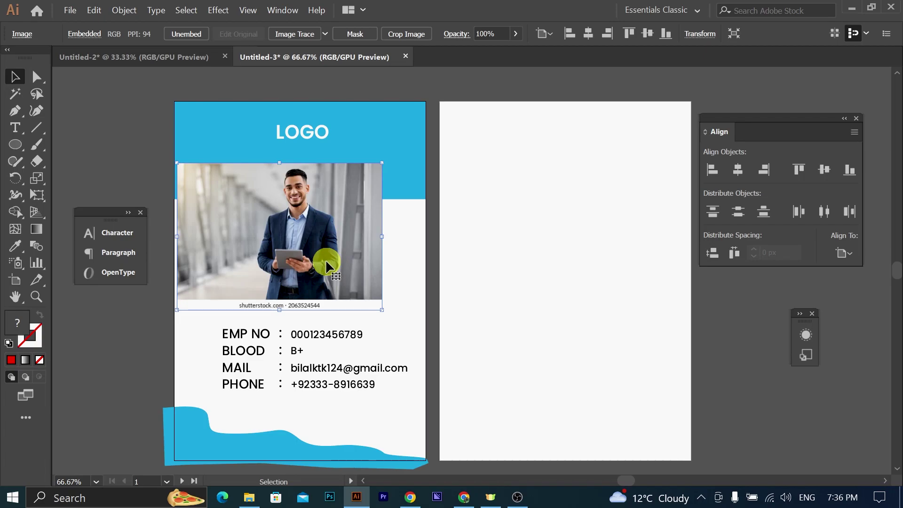
{"action": "left_click", "coordinate": [282, 10]}
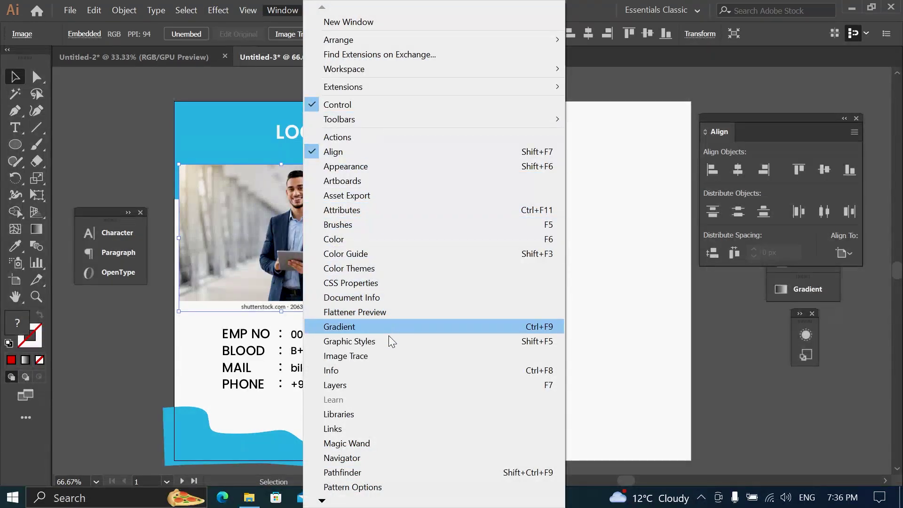
{"action": "left_click", "coordinate": [418, 385]}
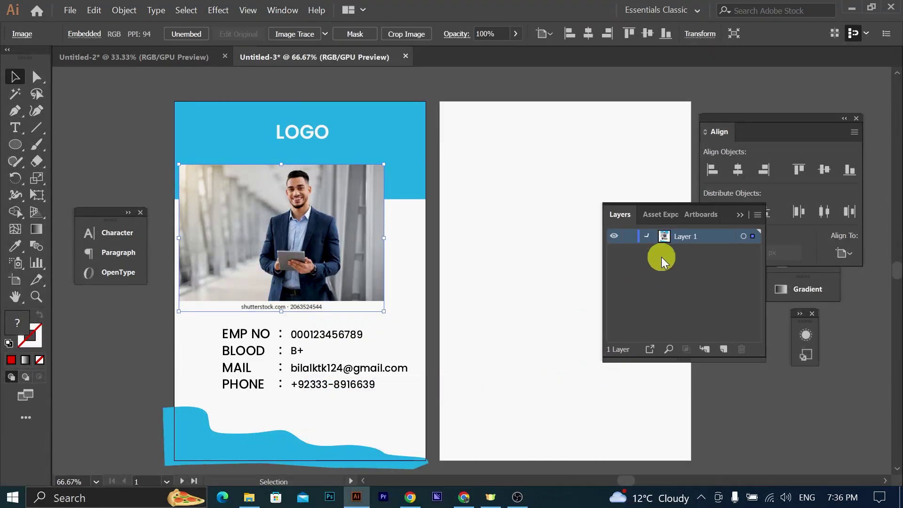
{"action": "left_click", "coordinate": [647, 235]}
{"action": "left_click", "coordinate": [707, 250]}
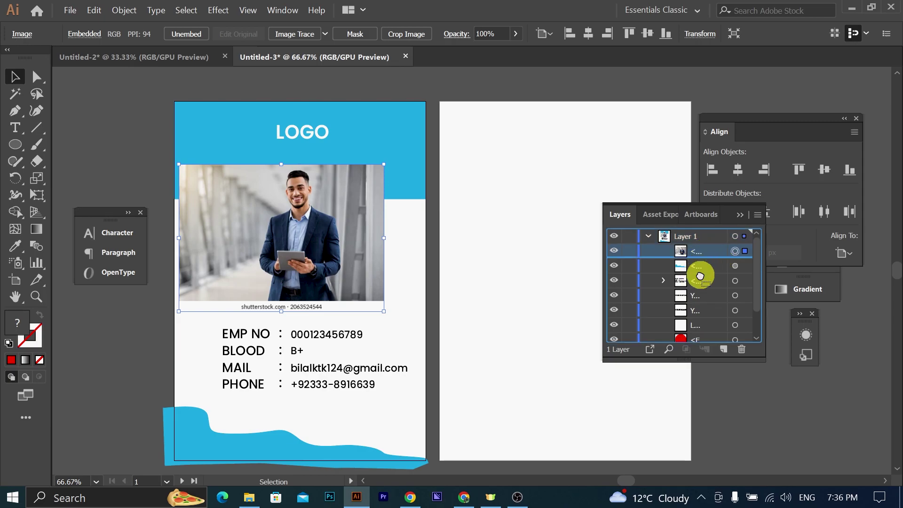
{"action": "mouse_move", "coordinate": [700, 276]}
{"action": "left_mouse_down"}
{"action": "mouse_move", "coordinate": [705, 313]}
{"action": "mouse_move", "coordinate": [686, 320]}
{"action": "left_mouse_up"}
Step: Clip the photo to the red circle with Make Clipping Mask
{"action": "left_click", "coordinate": [305, 219]}
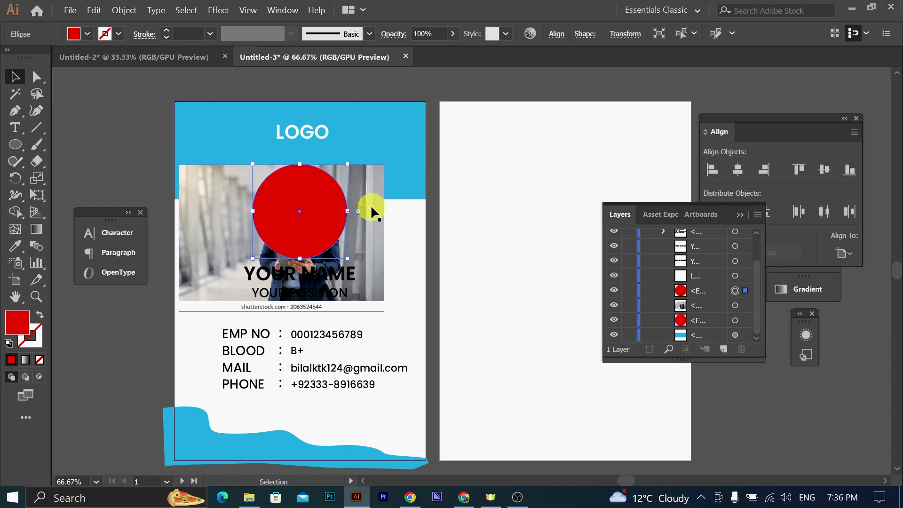
{"action": "left_click", "coordinate": [368, 188], "text": "shift"}
{"action": "left_click", "coordinate": [336, 218]}
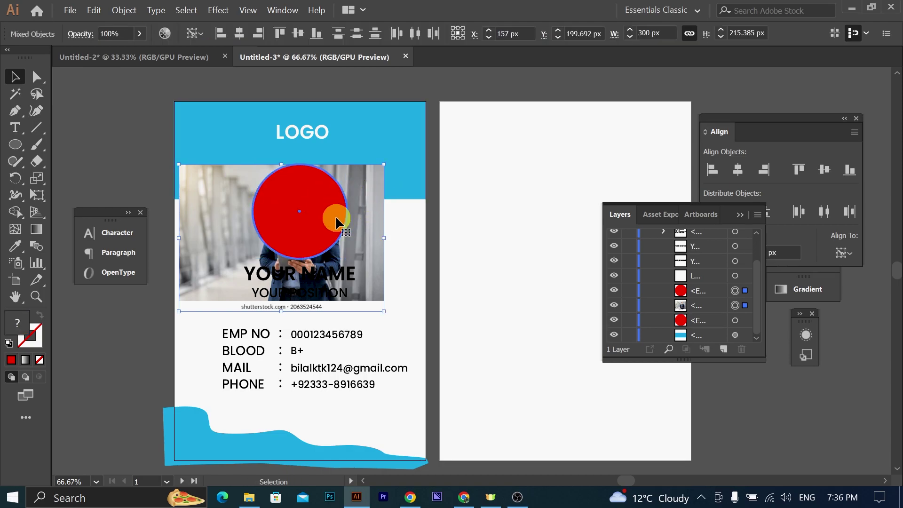
{"action": "right_click", "coordinate": [322, 198]}
{"action": "left_click", "coordinate": [401, 288]}
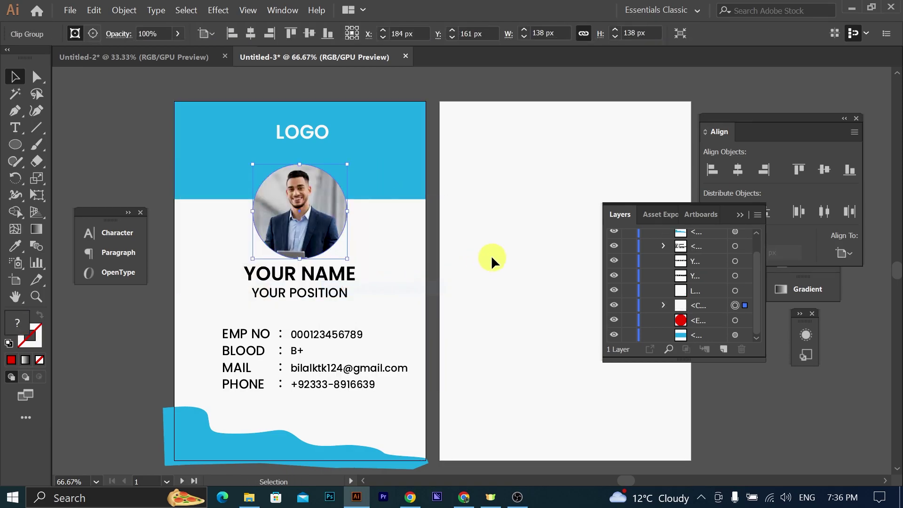
{"action": "left_click", "coordinate": [490, 255]}
{"action": "left_click", "coordinate": [311, 253]}
{"action": "scroll", "coordinate": [347, 258], "scroll_direction": "up", "scroll_amount": 1}
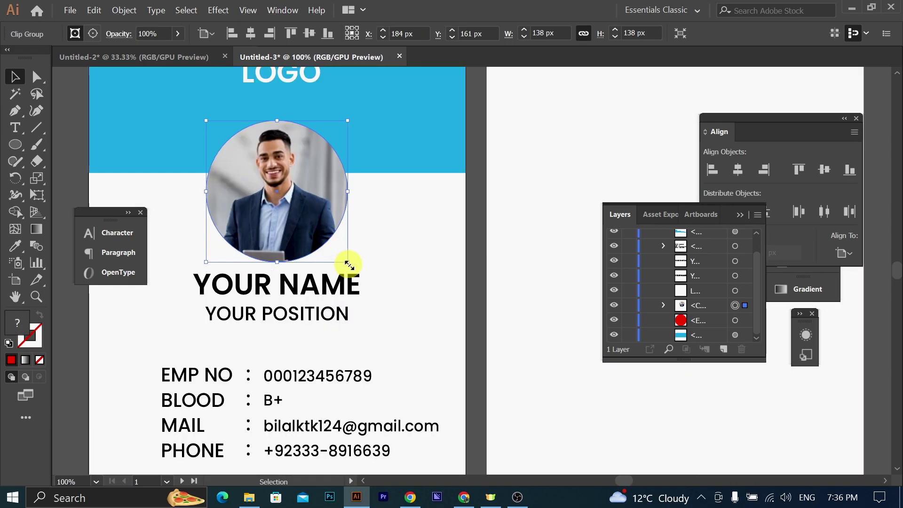
{"action": "left_click_drag", "start_coordinate": [348, 263], "coordinate": [346, 257]}
Step: Fit the clipped photo slightly smaller inside the circle
{"action": "left_click", "coordinate": [426, 281]}
{"action": "left_click", "coordinate": [314, 225]}
{"action": "left_click", "coordinate": [408, 252]}
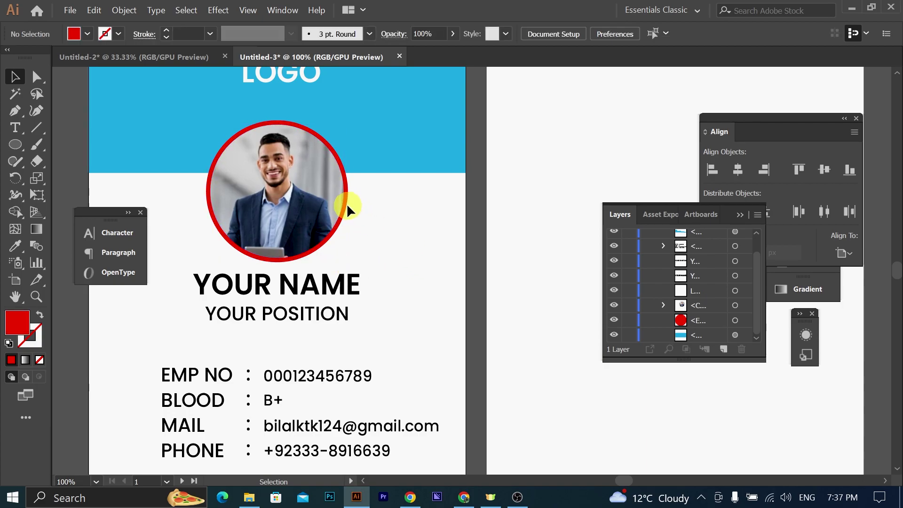
Step: Turn the red circle behind the photo white by sampling the background
{"action": "left_click", "coordinate": [347, 206]}
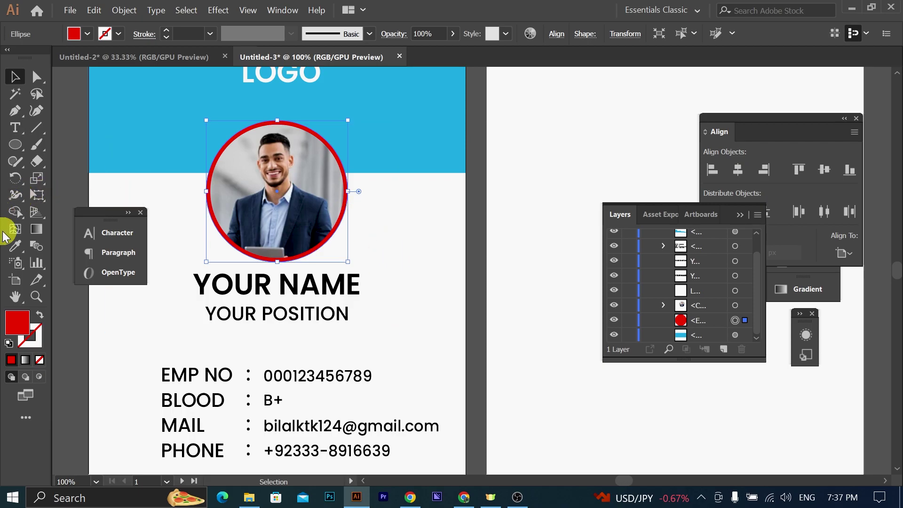
{"action": "left_click", "coordinate": [15, 246]}
{"action": "left_click", "coordinate": [381, 260]}
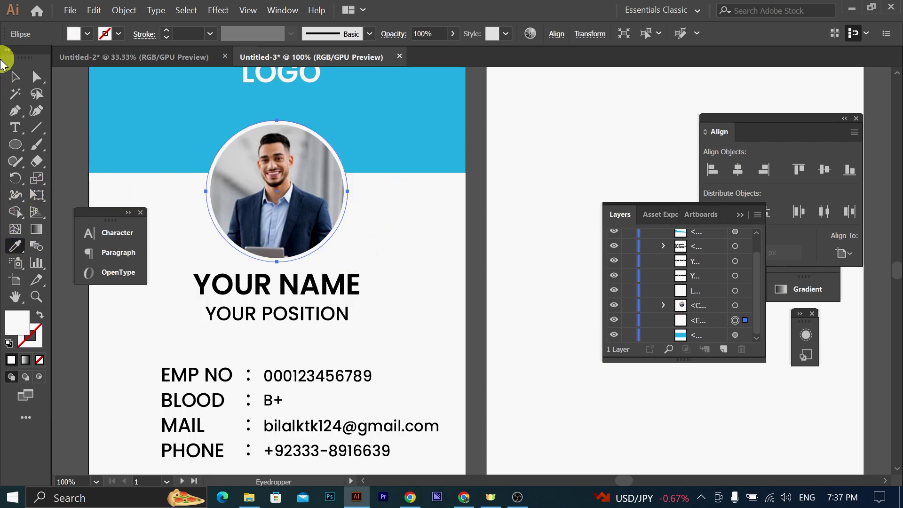
{"action": "left_click", "coordinate": [14, 77]}
{"action": "left_click", "coordinate": [171, 167]}
{"action": "scroll", "coordinate": [171, 167], "scroll_direction": "down", "scroll_amount": 1}
{"action": "left_click_drag", "start_coordinate": [189, 184], "coordinate": [286, 200]}
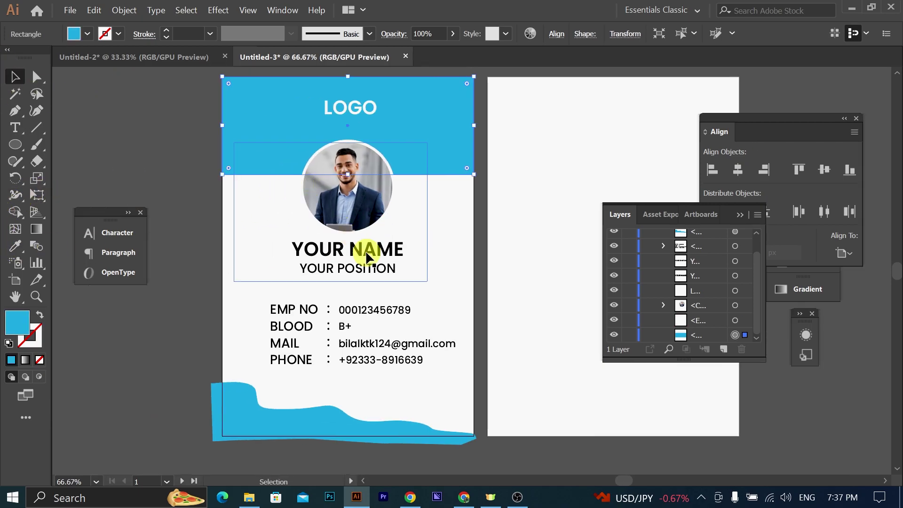
Step: Set the YOUR NAME text to Poppins Medium weight
{"action": "left_click", "coordinate": [374, 281]}
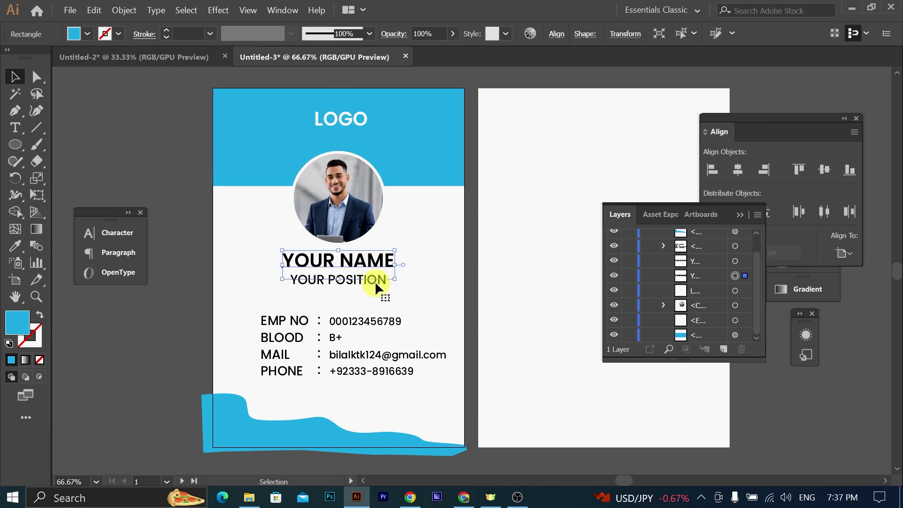
{"action": "left_click", "coordinate": [118, 232]}
{"action": "left_click", "coordinate": [301, 270]}
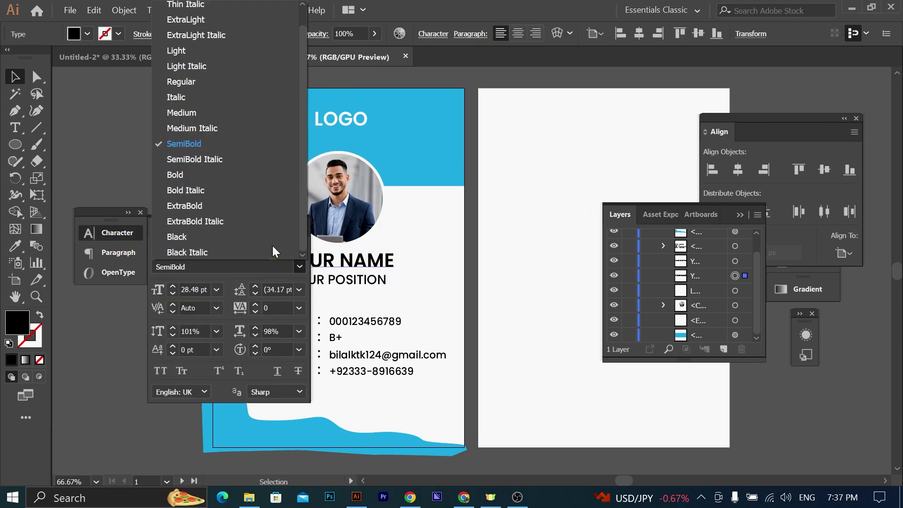
{"action": "left_click", "coordinate": [239, 113]}
{"action": "key", "text": "ctrl+shift+a"}
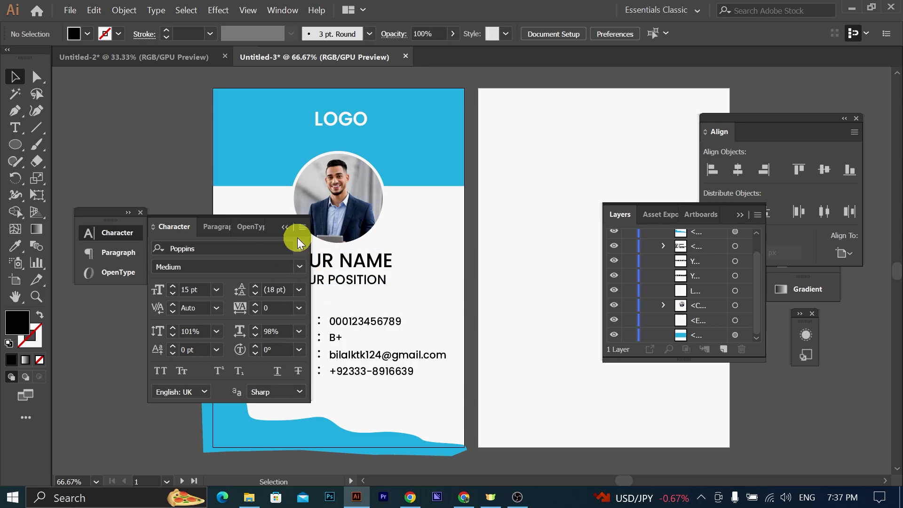
{"action": "left_click", "coordinate": [285, 227]}
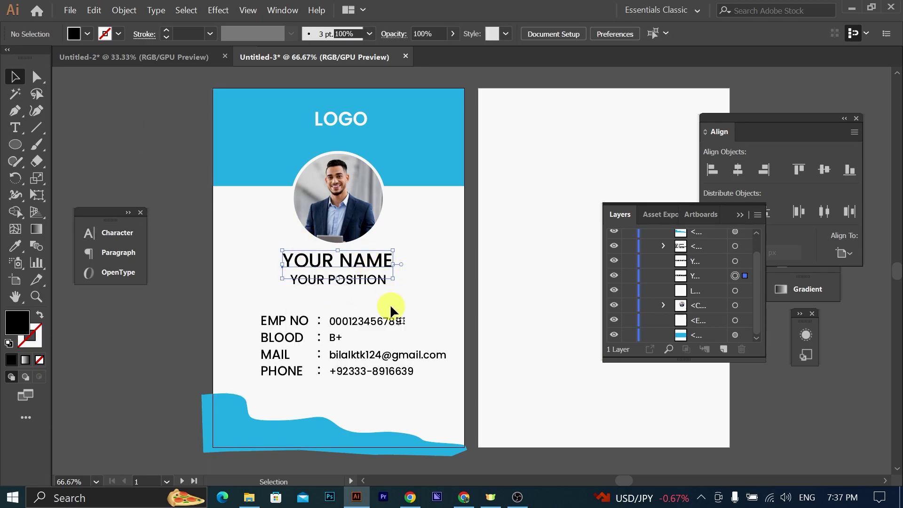
Step: Nudge YOUR POSITION up slightly beneath the name
{"action": "left_click", "coordinate": [376, 279]}
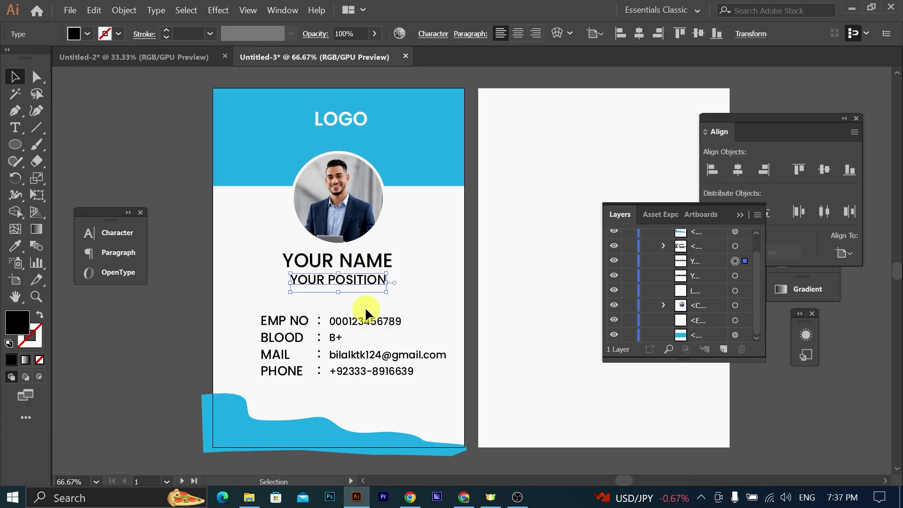
{"action": "key", "text": "Up"}
{"action": "key", "text": "Up"}
{"action": "key", "text": "Up"}
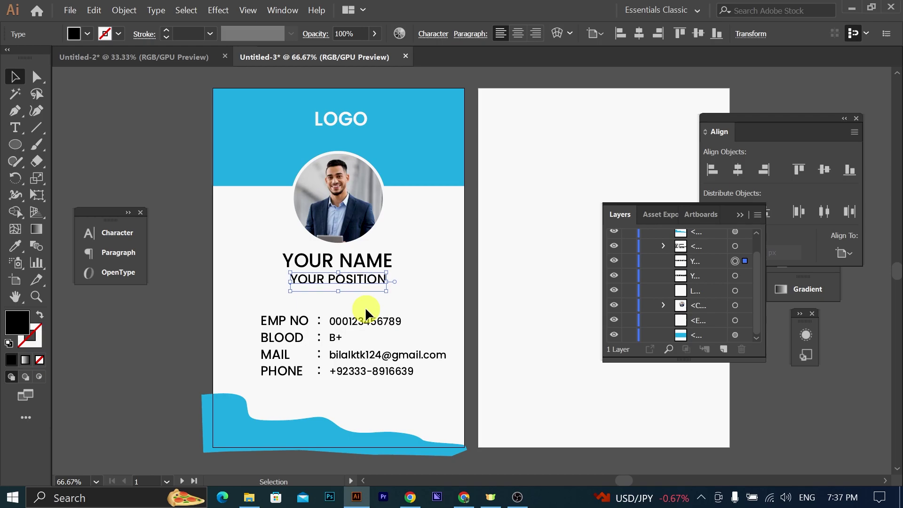
{"action": "left_click", "coordinate": [190, 335]}
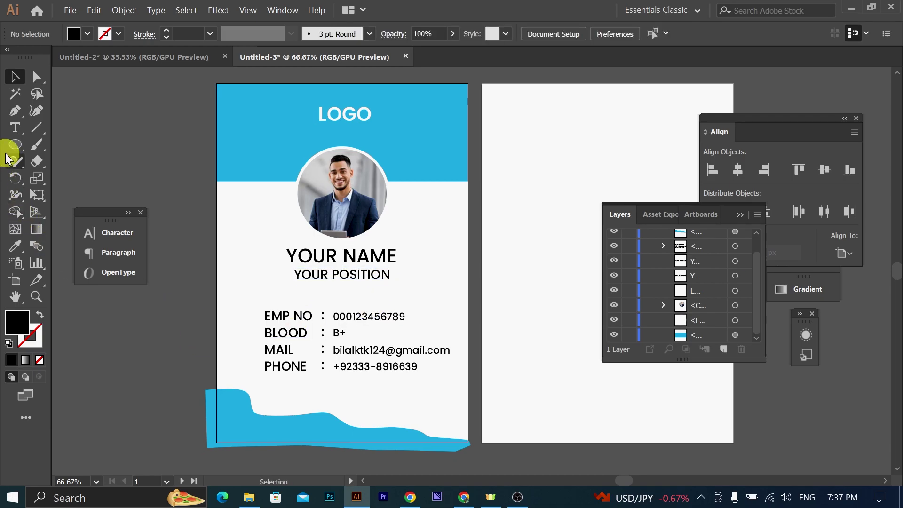
Step: Draw a small dot left of the details, filled with the header blue
{"action": "left_click_drag", "start_coordinate": [7, 159], "coordinate": [65, 181]}
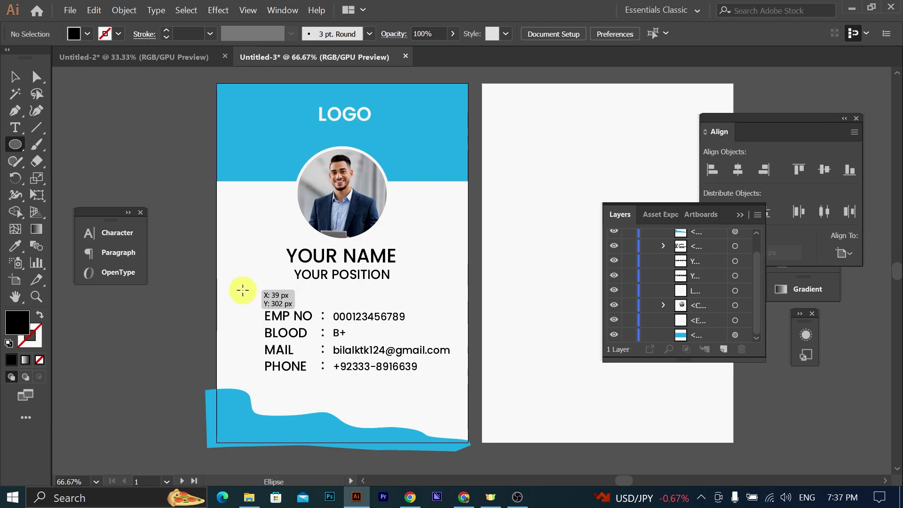
{"action": "left_click_drag", "start_coordinate": [243, 290], "coordinate": [249, 296]}
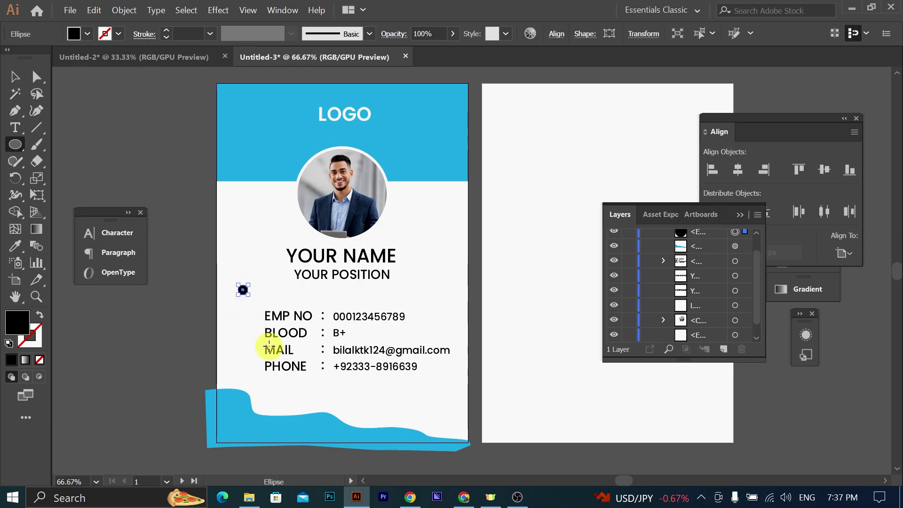
{"action": "key", "text": "i"}
{"action": "left_click", "coordinate": [256, 162]}
{"action": "left_click", "coordinate": [14, 77]}
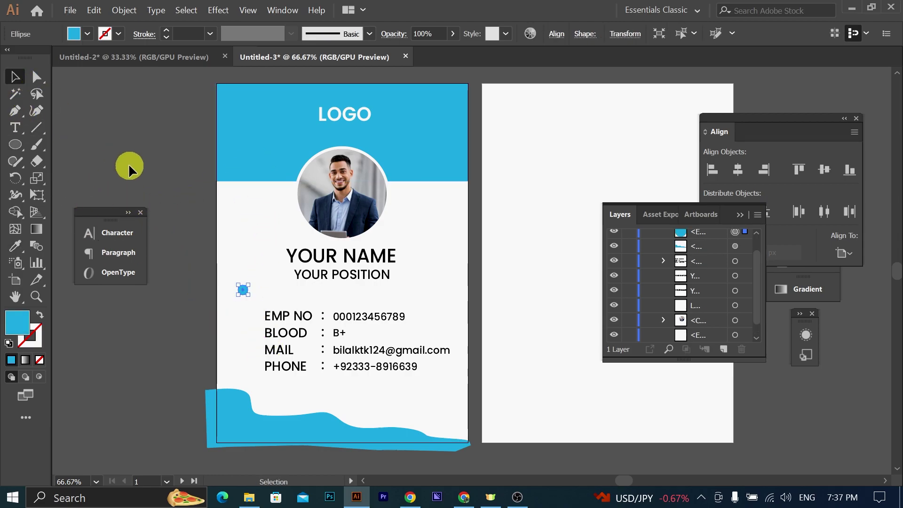
{"action": "left_click", "coordinate": [245, 306]}
Step: Duplicate the blue dot to more spots around the details
{"action": "left_click_drag", "start_coordinate": [243, 289], "coordinate": [325, 389]}
{"action": "scroll", "coordinate": [328, 388], "scroll_direction": "up", "scroll_amount": 1}
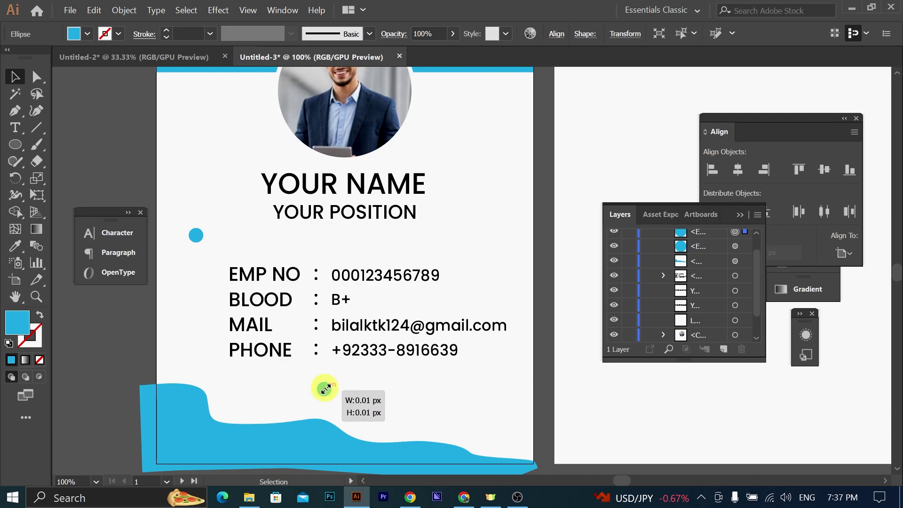
{"action": "scroll", "coordinate": [356, 404], "scroll_direction": "up", "scroll_amount": 2}
{"action": "left_click", "coordinate": [351, 396]}
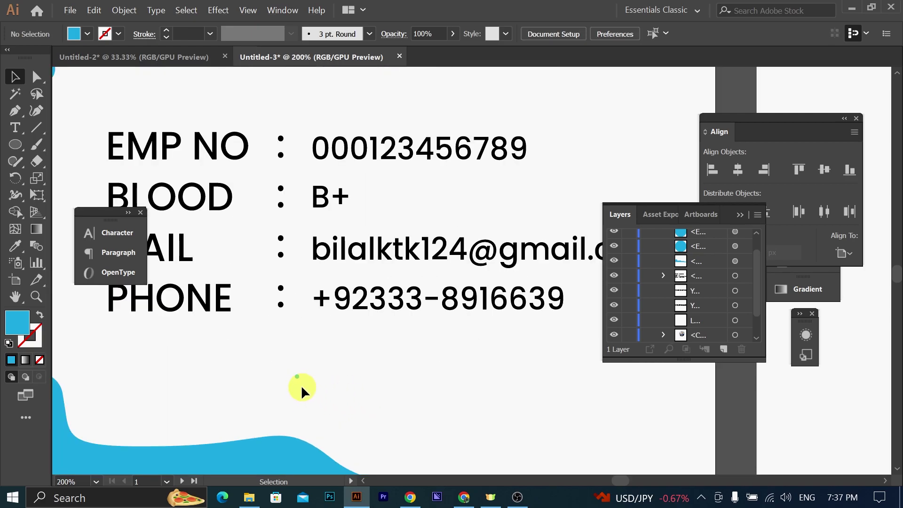
{"action": "scroll", "coordinate": [323, 403], "scroll_direction": "down", "scroll_amount": 1}
{"action": "scroll", "coordinate": [233, 325], "scroll_direction": "up", "scroll_amount": 1}
{"action": "mouse_move", "coordinate": [114, 185]}
{"action": "left_mouse_down"}
{"action": "mouse_move", "coordinate": [530, 182]}
{"action": "mouse_move", "coordinate": [495, 405]}
{"action": "left_mouse_up"}
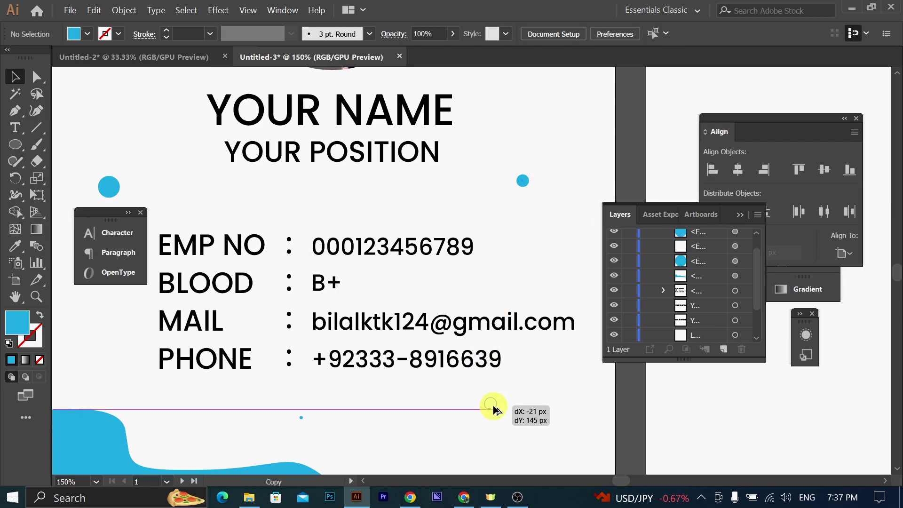
{"action": "left_click", "coordinate": [541, 416]}
{"action": "scroll", "coordinate": [542, 416], "scroll_direction": "down", "scroll_amount": 1}
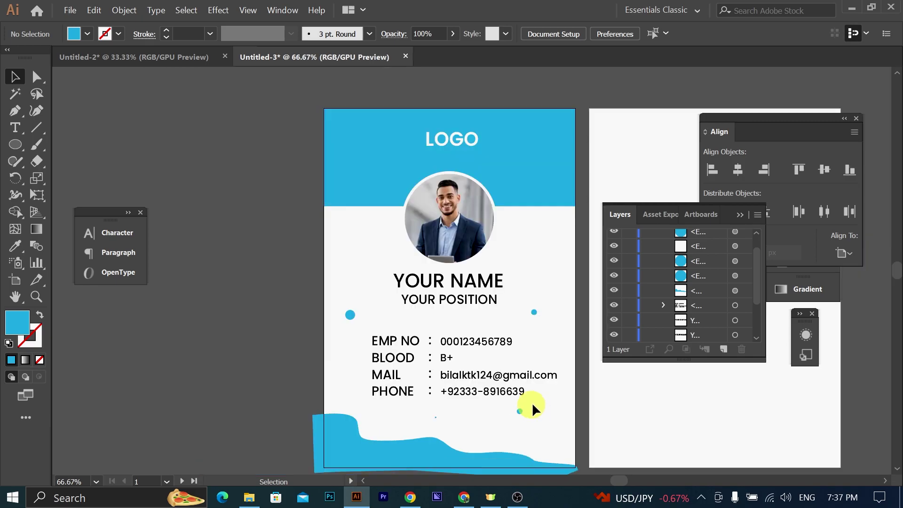
{"action": "scroll", "coordinate": [532, 402], "scroll_direction": "down", "scroll_amount": 1}
Step: Reposition the blue dots around the name lines and details block
{"action": "left_click_drag", "start_coordinate": [284, 272], "coordinate": [292, 258]}
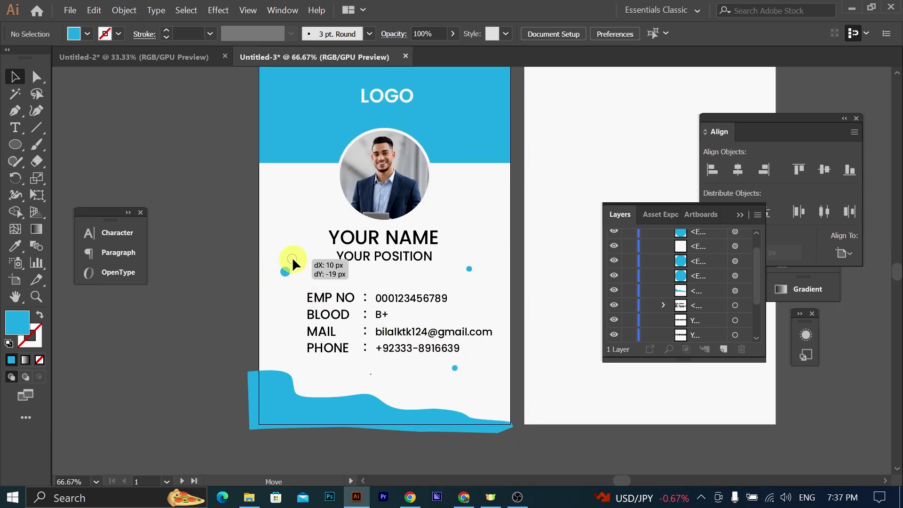
{"action": "left_click_drag", "start_coordinate": [347, 389], "coordinate": [284, 347]}
{"action": "scroll", "coordinate": [308, 343], "scroll_direction": "down", "scroll_amount": 1}
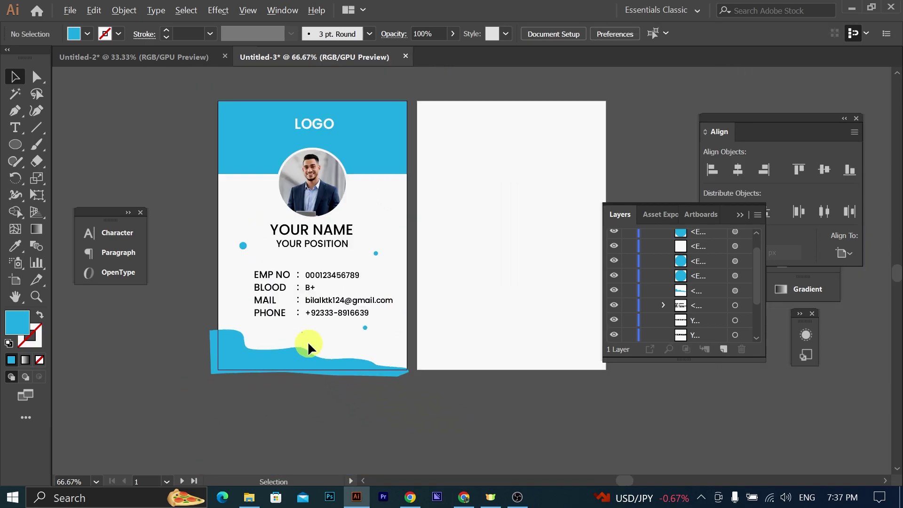
{"action": "left_click_drag", "start_coordinate": [347, 337], "coordinate": [341, 346]}
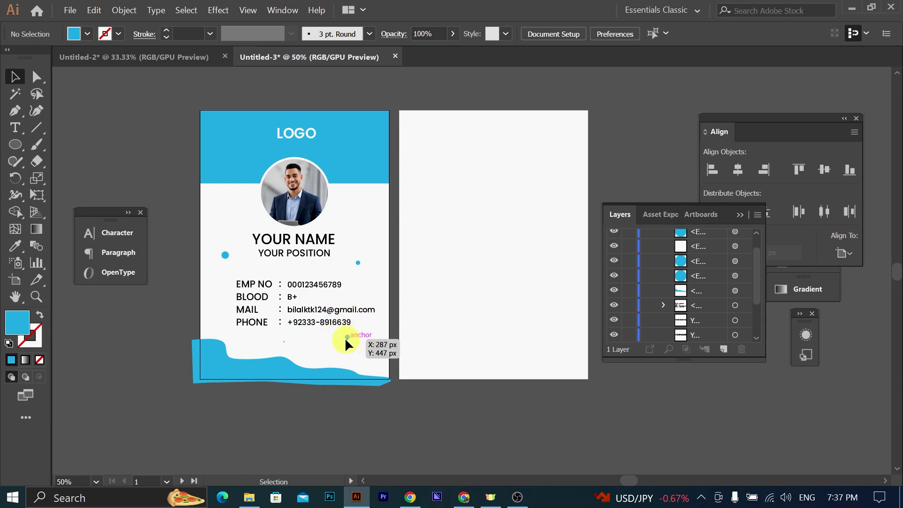
{"action": "left_click_drag", "start_coordinate": [358, 263], "coordinate": [377, 274]}
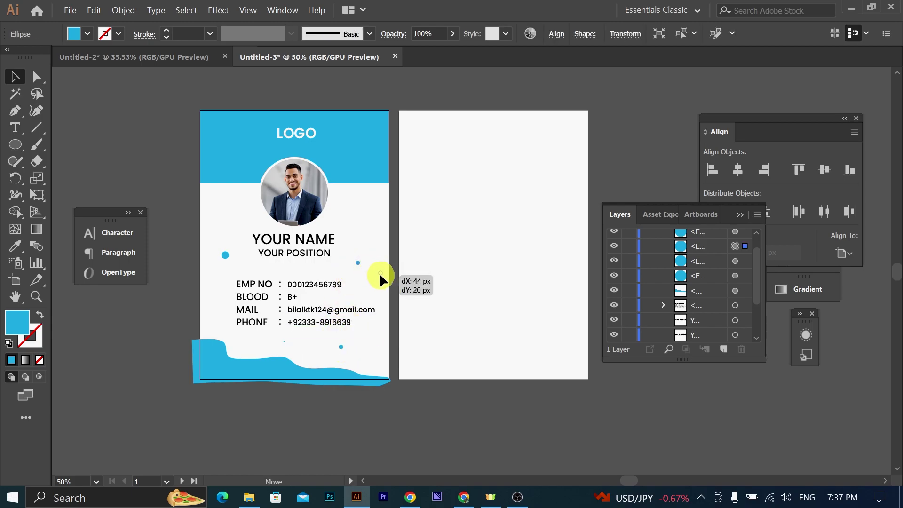
{"action": "left_click_drag", "start_coordinate": [395, 332], "coordinate": [388, 336]}
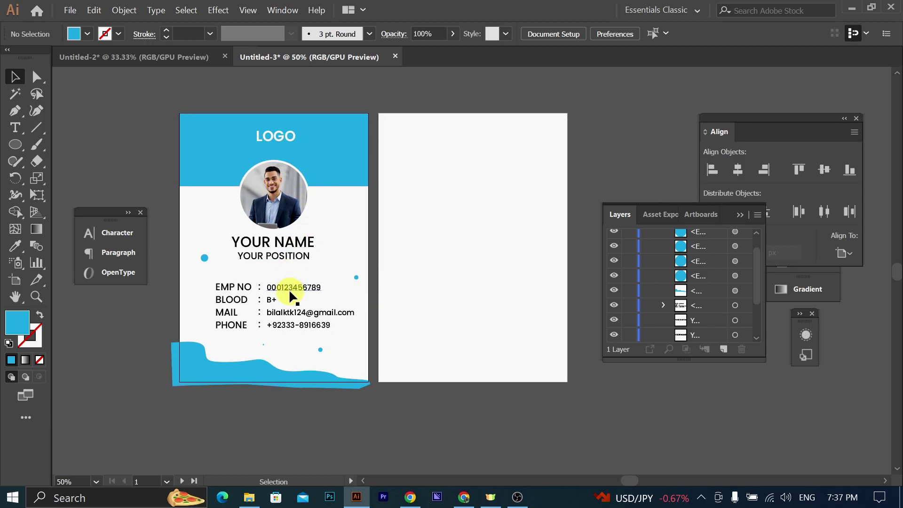
{"action": "left_click", "coordinate": [289, 288]}
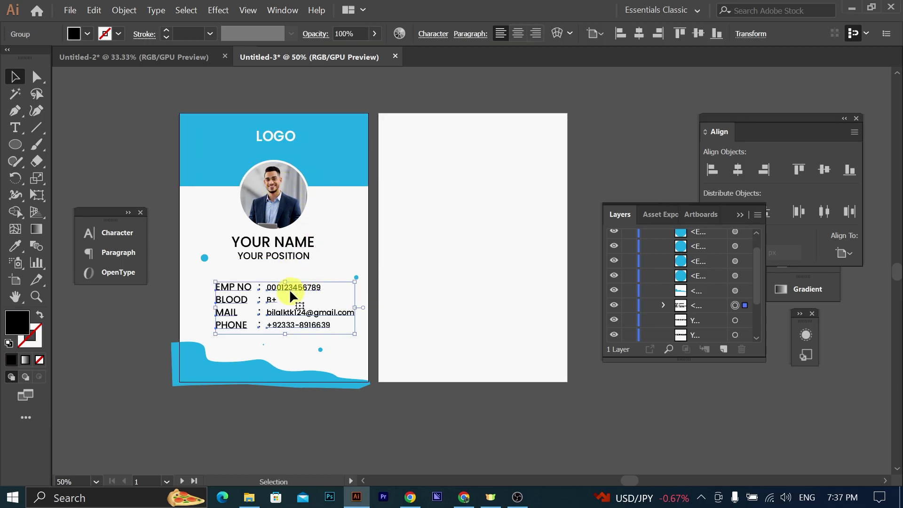
{"action": "left_click", "coordinate": [238, 273]}
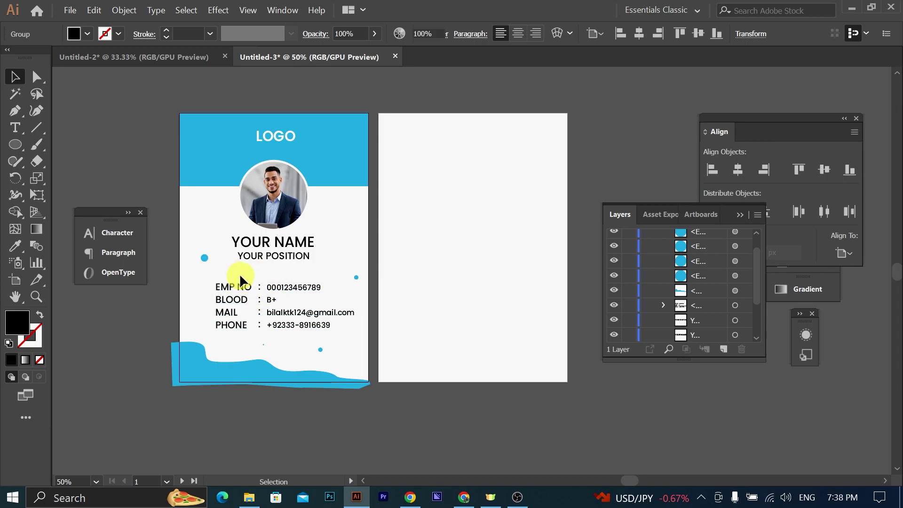
{"action": "left_click", "coordinate": [18, 129]}
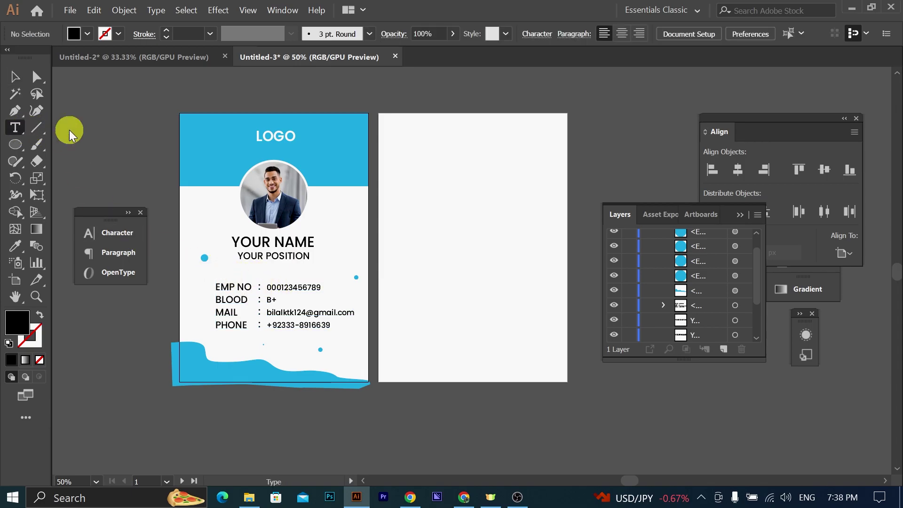
Step: Add the 'TERM & CONDITION' heading on the back card and move it into position
{"action": "left_click", "coordinate": [405, 144]}
{"action": "type", "text": "TERM & CONDITIO"}
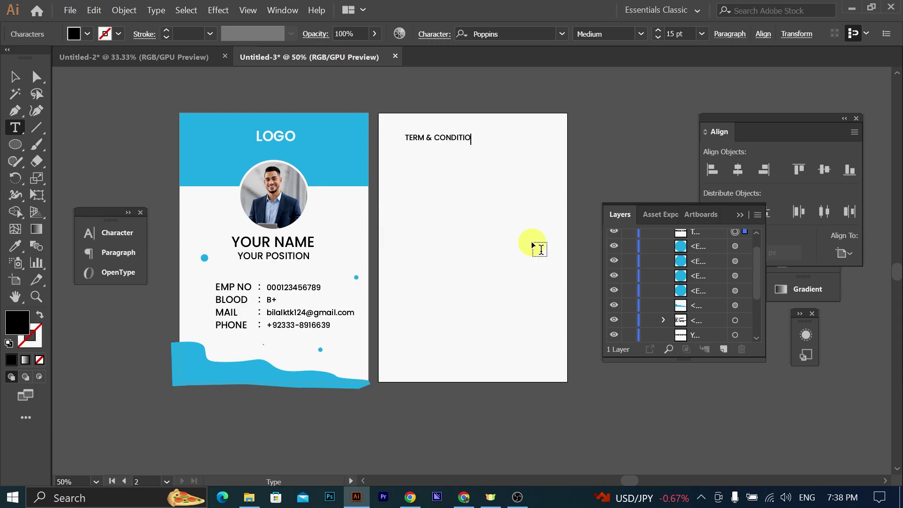
{"action": "type", "text": "N"}
{"action": "left_click", "coordinate": [14, 77]}
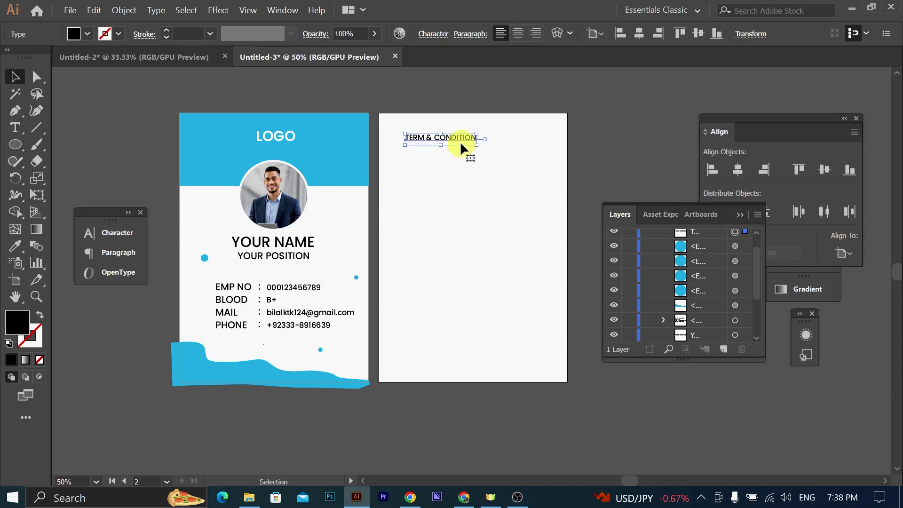
{"action": "mouse_move", "coordinate": [450, 137]}
{"action": "left_mouse_down"}
{"action": "mouse_move", "coordinate": [443, 163]}
{"action": "mouse_move", "coordinate": [391, 130]}
{"action": "left_mouse_up"}
Step: Draw a small cyan circle, shrink it to 12 px and set it level beside the heading
{"action": "left_click", "coordinate": [463, 151]}
{"action": "left_click", "coordinate": [15, 144]}
{"action": "left_click", "coordinate": [15, 245]}
{"action": "left_click", "coordinate": [208, 156]}
{"action": "left_click", "coordinate": [15, 76]}
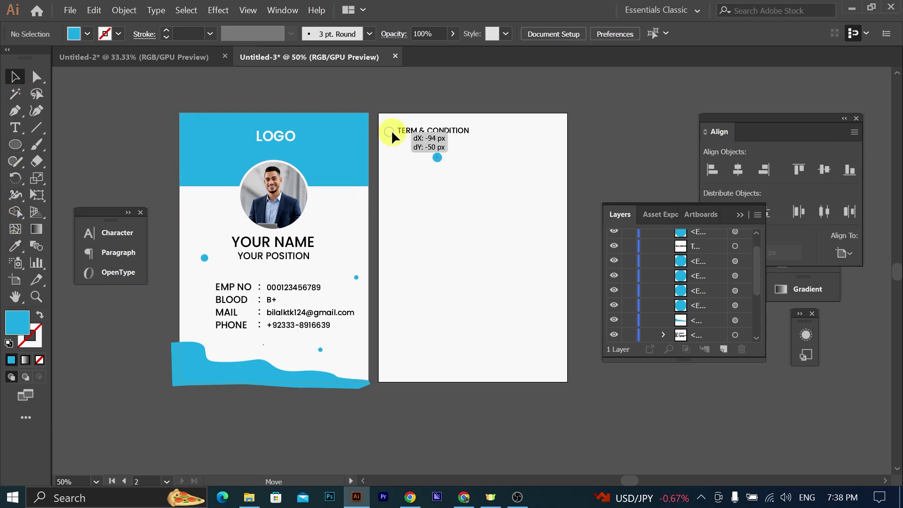
{"action": "scroll", "coordinate": [392, 130], "scroll_direction": "up", "scroll_amount": 3}
{"action": "scroll", "coordinate": [410, 160], "scroll_direction": "up", "scroll_amount": 3}
{"action": "left_click_drag", "start_coordinate": [354, 255], "coordinate": [355, 252]}
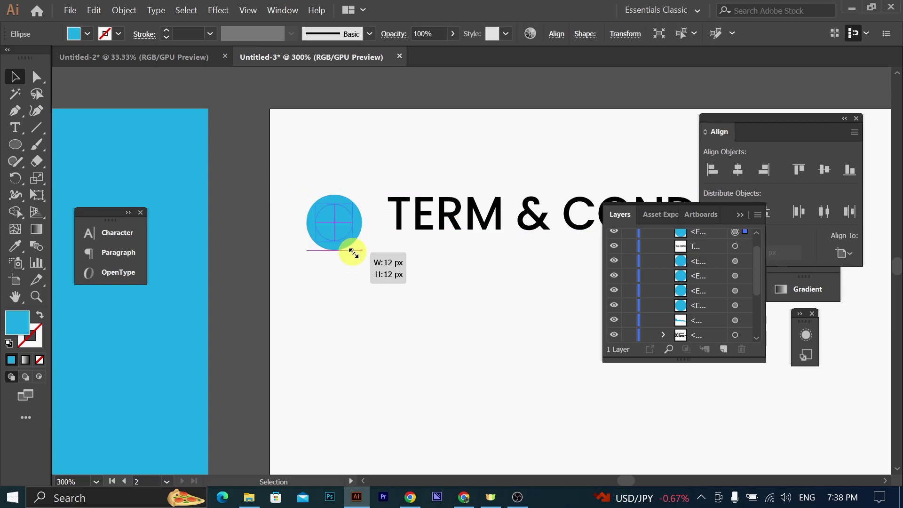
{"action": "left_click", "coordinate": [117, 232]}
{"action": "left_click", "coordinate": [173, 286]}
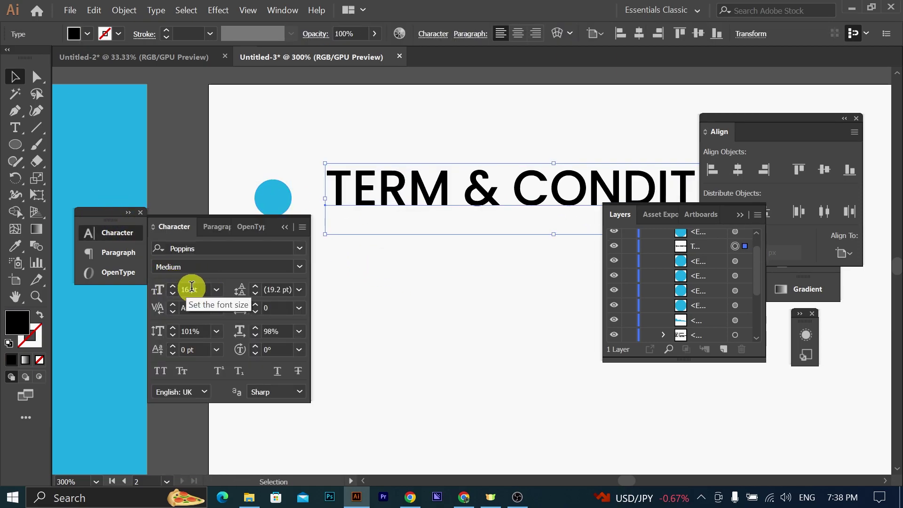
{"action": "left_click_drag", "start_coordinate": [275, 198], "coordinate": [276, 189]}
Step: Recolour the heading with the dot's cyan, then adjust it to a darker teal
{"action": "left_click", "coordinate": [394, 194]}
{"action": "left_click", "coordinate": [14, 254]}
{"action": "left_click", "coordinate": [273, 188]}
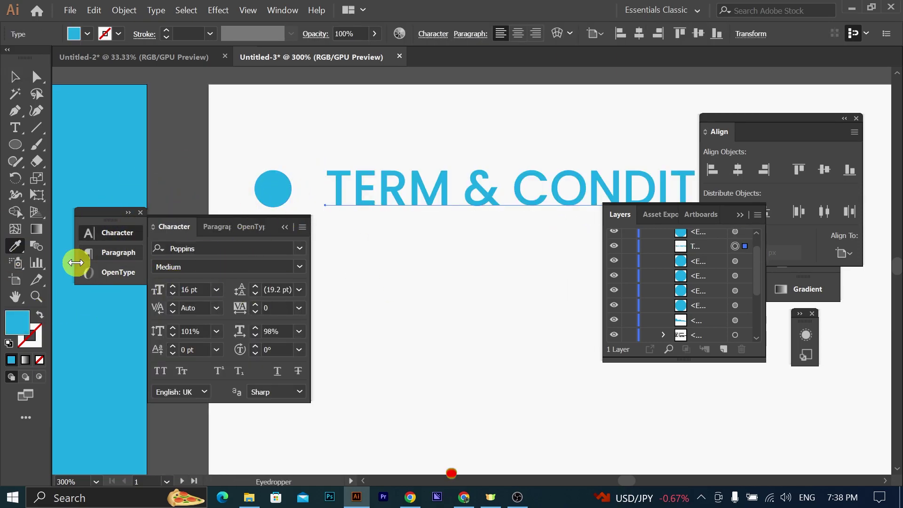
{"action": "double_click", "coordinate": [17, 322]}
{"action": "left_click_drag", "start_coordinate": [405, 185], "coordinate": [415, 211]}
{"action": "left_click", "coordinate": [601, 160]}
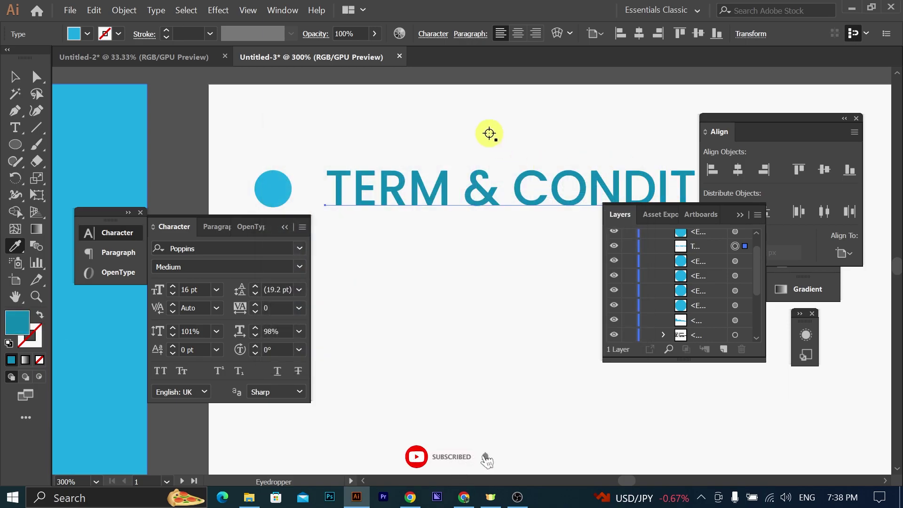
{"action": "left_click", "coordinate": [14, 76]}
Step: Set the heading to 15 pt with 99% vertical scale
{"action": "left_click", "coordinate": [250, 166]}
{"action": "key", "text": "ctrl+minus"}
{"action": "left_click", "coordinate": [291, 226]}
{"action": "key", "text": "ctrl+minus"}
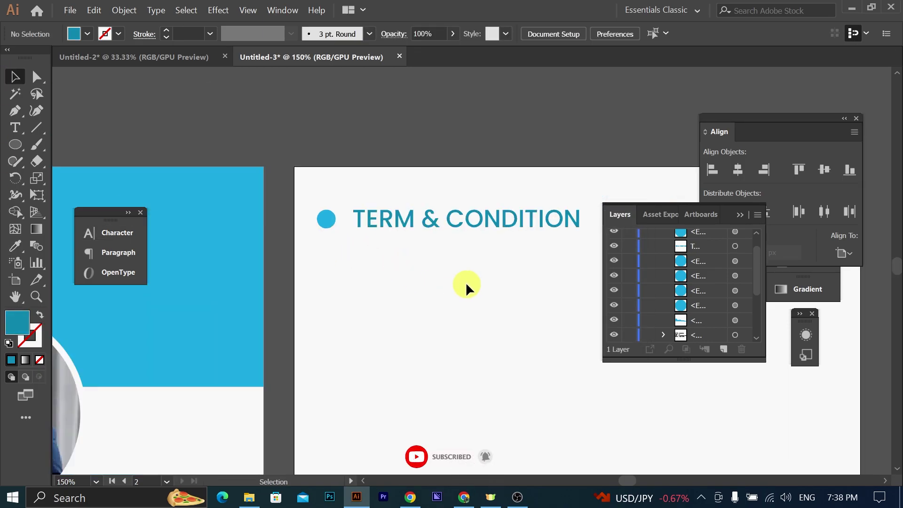
{"action": "key", "text": "ctrl+minus"}
{"action": "key", "text": "ctrl+minus"}
{"action": "left_click", "coordinate": [423, 215]}
{"action": "scroll", "coordinate": [449, 210], "scroll_direction": "down", "scroll_amount": 2}
{"action": "left_click", "coordinate": [109, 233]}
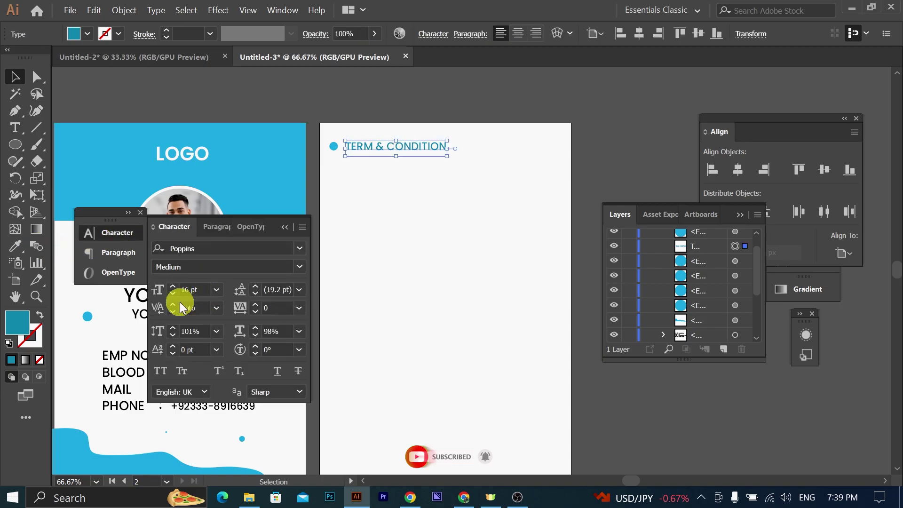
{"action": "left_click", "coordinate": [172, 336]}
{"action": "left_click", "coordinate": [172, 291]}
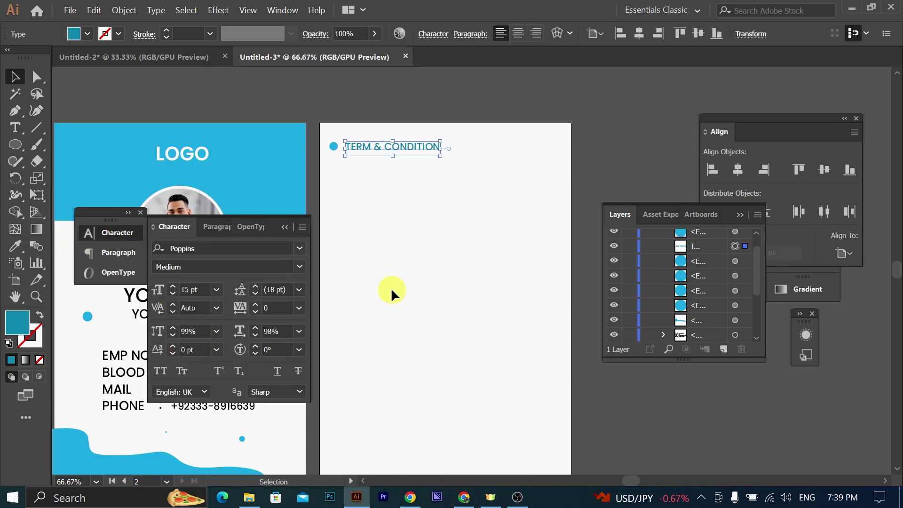
{"action": "left_click", "coordinate": [391, 287]}
Step: Change the heading's font weight to SemiBold
{"action": "scroll", "coordinate": [389, 158], "scroll_direction": "up", "scroll_amount": 2}
{"action": "left_click", "coordinate": [299, 267]}
{"action": "left_click", "coordinate": [317, 140]}
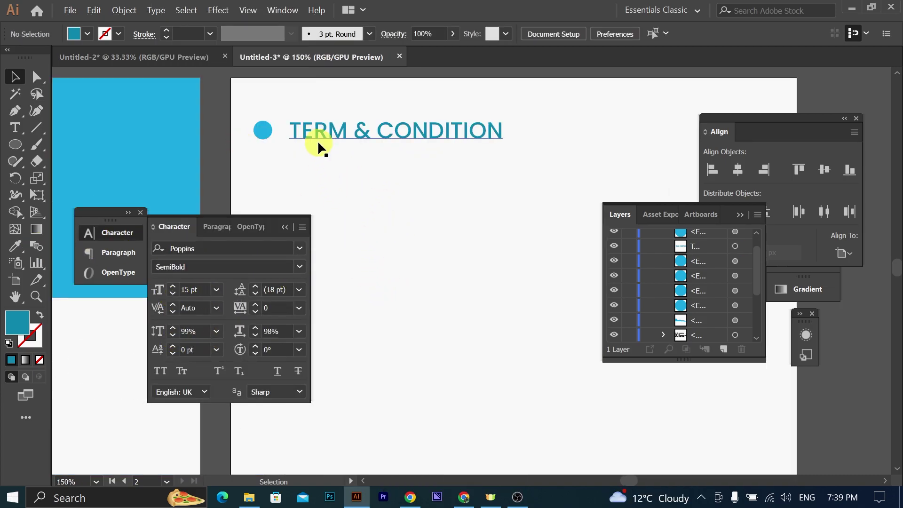
{"action": "left_click", "coordinate": [299, 267]}
{"action": "left_click", "coordinate": [234, 142]}
Step: Recolour the dot to match the heading's teal
{"action": "left_click", "coordinate": [270, 137]}
{"action": "scroll", "coordinate": [291, 164], "scroll_direction": "up", "scroll_amount": 2}
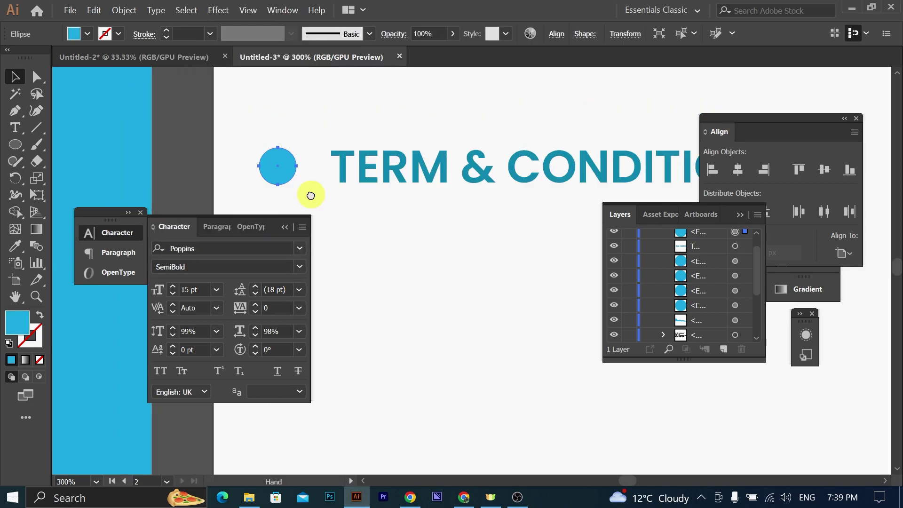
{"action": "key", "text": "i"}
{"action": "left_click", "coordinate": [364, 180]}
{"action": "key", "text": "v"}
{"action": "left_click", "coordinate": [263, 141]}
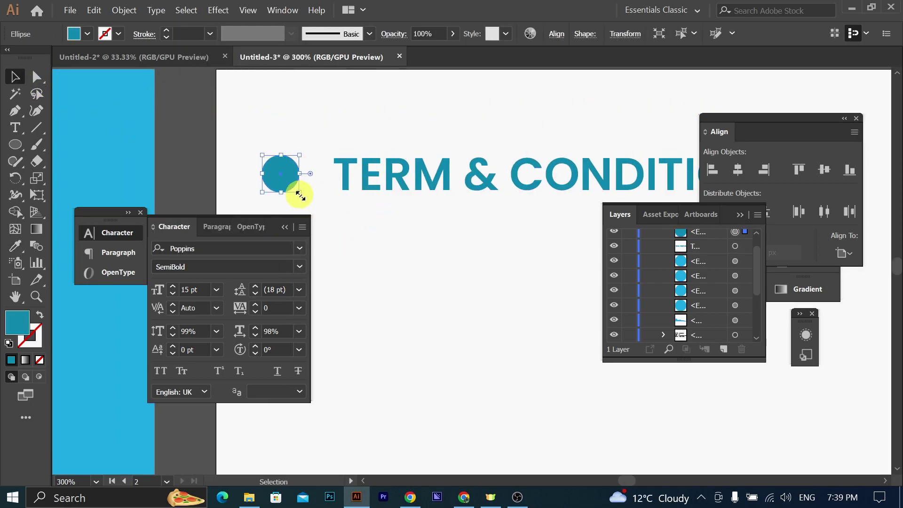
{"action": "scroll", "coordinate": [400, 262], "scroll_direction": "down", "scroll_amount": 2}
{"action": "scroll", "coordinate": [449, 320], "scroll_direction": "down", "scroll_amount": 2}
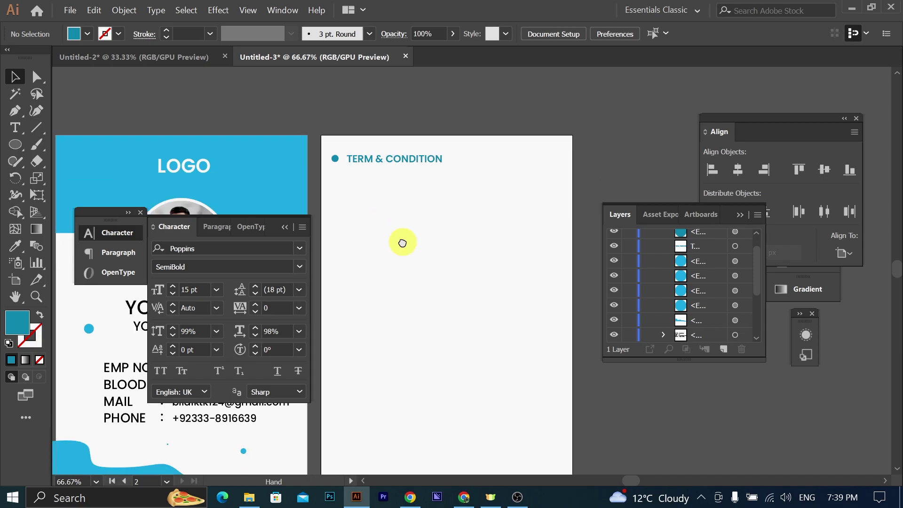
Step: Draw a Lorem ipsum text area under the heading and set it to 9 pt Regular
{"action": "left_click", "coordinate": [15, 128]}
{"action": "mouse_move", "coordinate": [348, 172]}
{"action": "left_mouse_down"}
{"action": "mouse_move", "coordinate": [508, 226]}
{"action": "mouse_move", "coordinate": [564, 208]}
{"action": "left_mouse_up"}
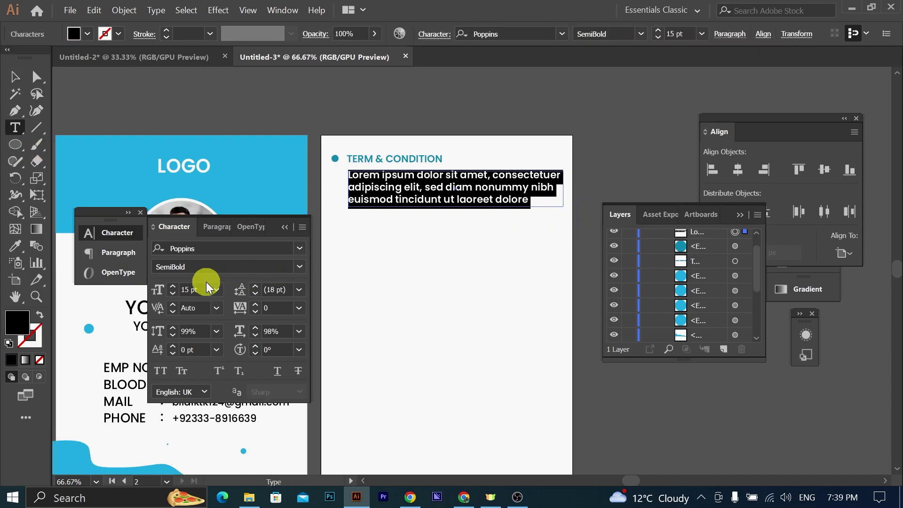
{"action": "left_click", "coordinate": [172, 296]}
{"action": "left_click", "coordinate": [173, 295]}
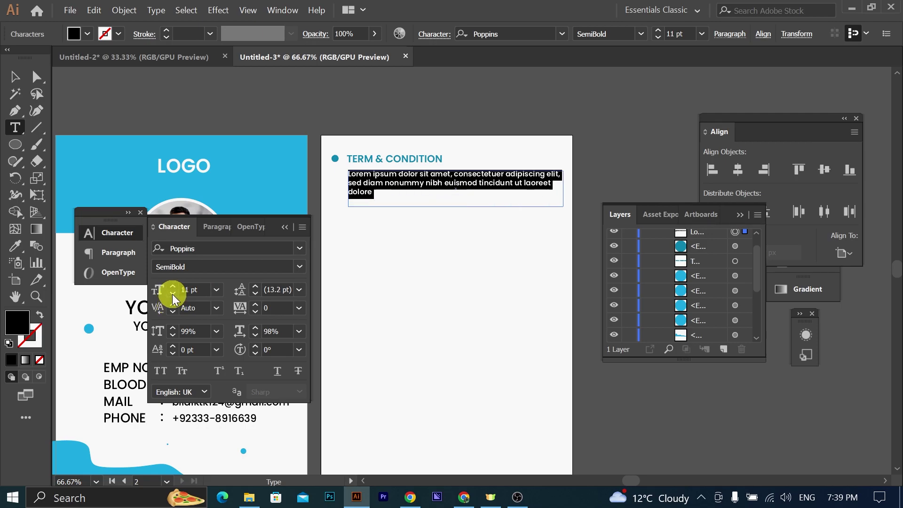
{"action": "left_click", "coordinate": [172, 295]}
{"action": "left_click", "coordinate": [173, 295]}
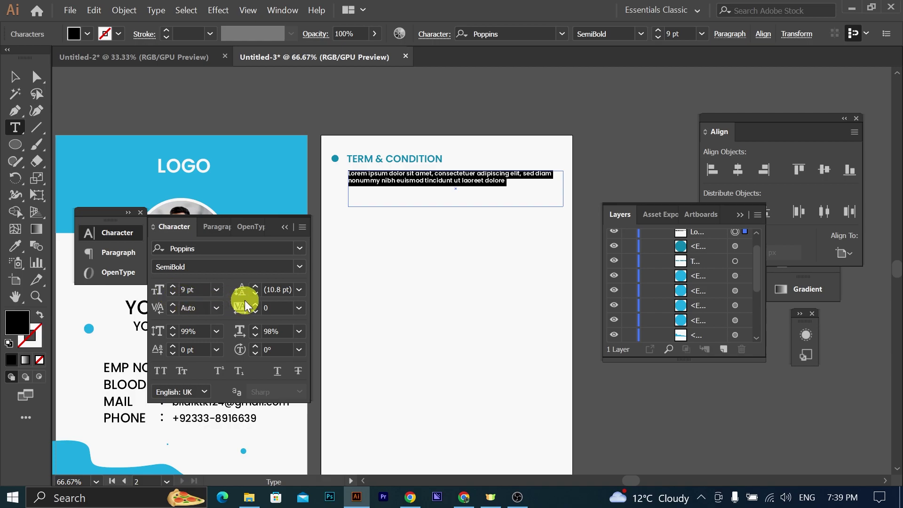
{"action": "left_click", "coordinate": [298, 267]}
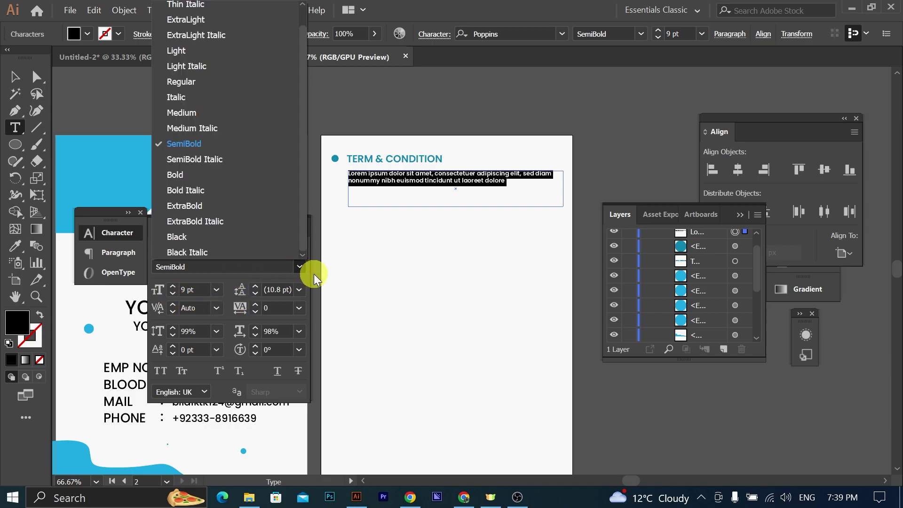
{"action": "left_click", "coordinate": [241, 81]}
{"action": "left_click", "coordinate": [15, 76]}
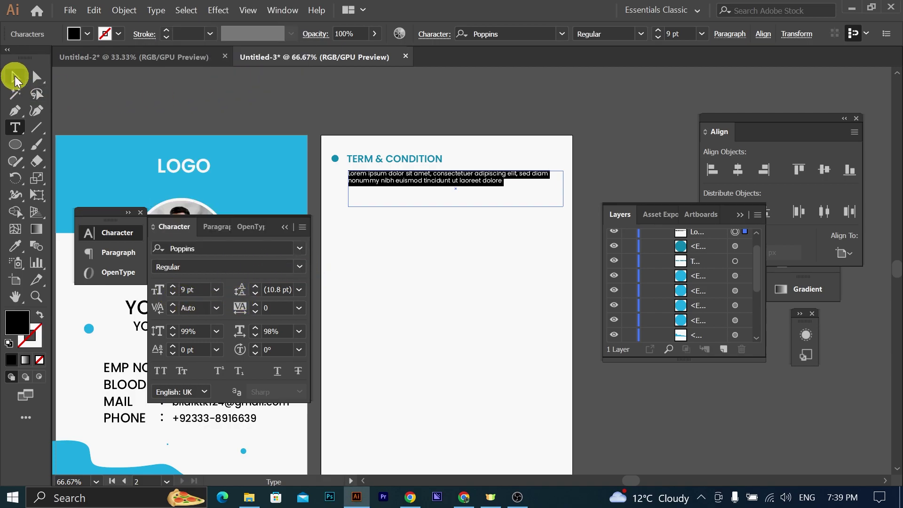
{"action": "left_click", "coordinate": [382, 252]}
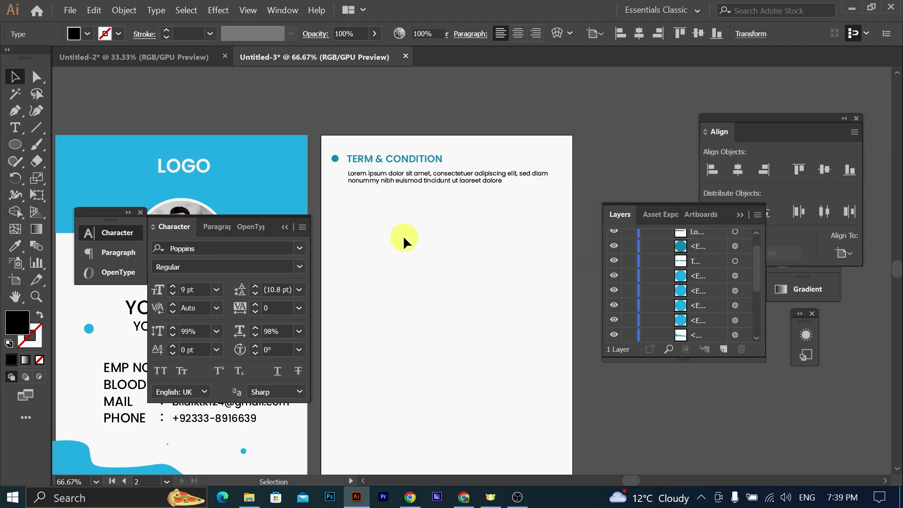
Step: Fill the paragraph text with near-black #171819
{"action": "left_click", "coordinate": [409, 180]}
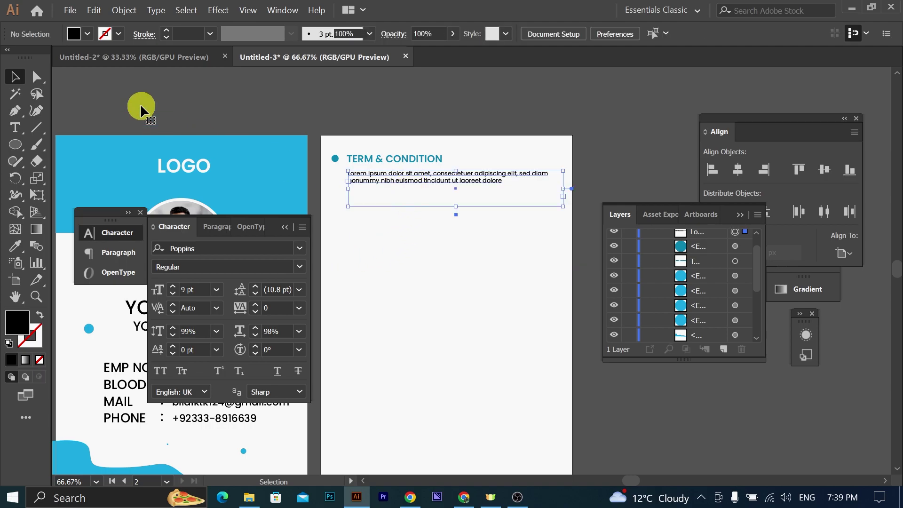
{"action": "double_click", "coordinate": [19, 320]}
{"action": "left_click", "coordinate": [315, 296]}
{"action": "left_click_drag", "start_coordinate": [315, 296], "coordinate": [285, 315]}
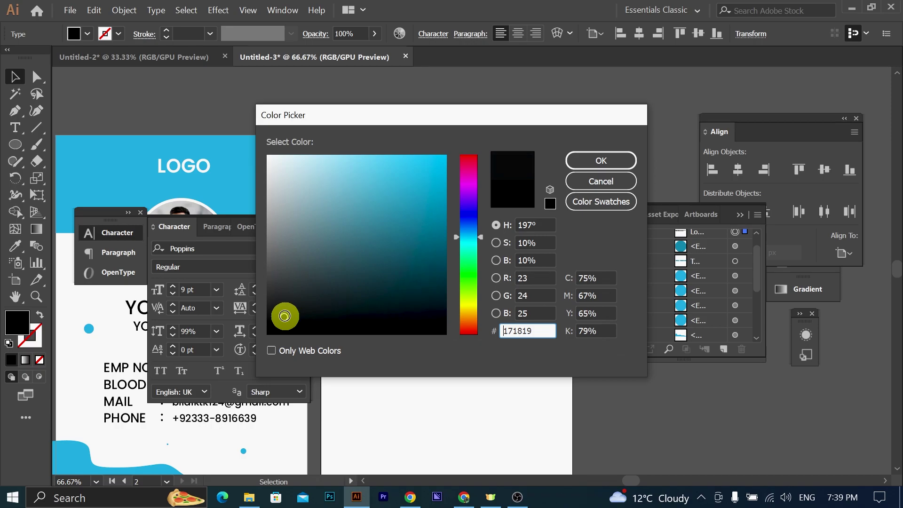
{"action": "left_click", "coordinate": [577, 169]}
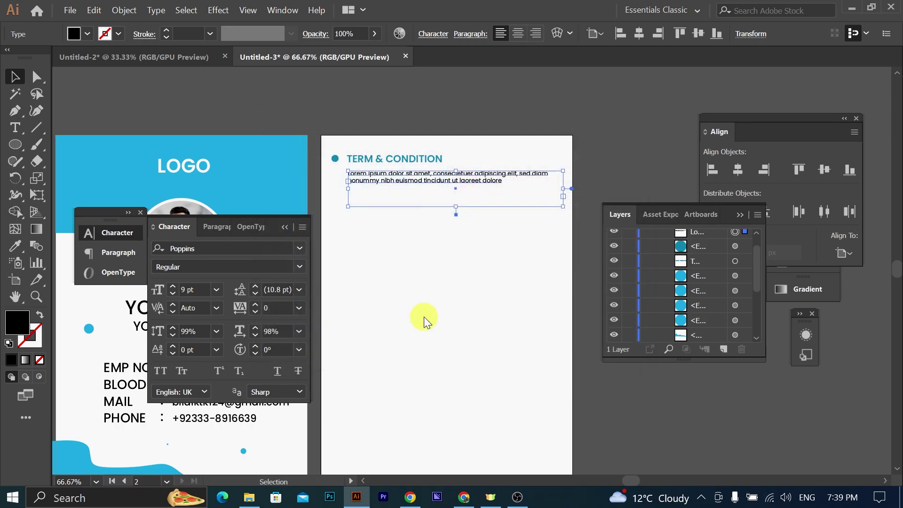
{"action": "left_click", "coordinate": [424, 317]}
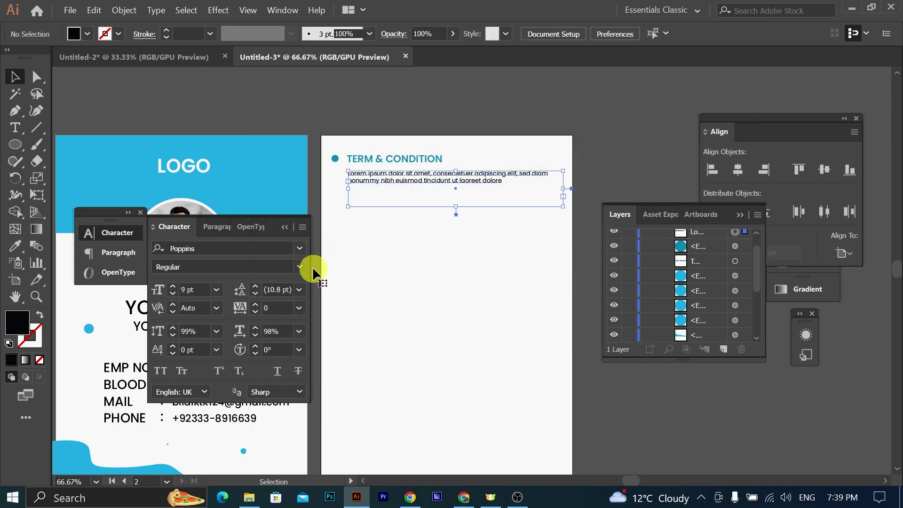
Step: Make the paragraph Medium weight and duplicate it into four stacked paragraphs
{"action": "left_click", "coordinate": [300, 267]}
{"action": "left_click", "coordinate": [247, 111]}
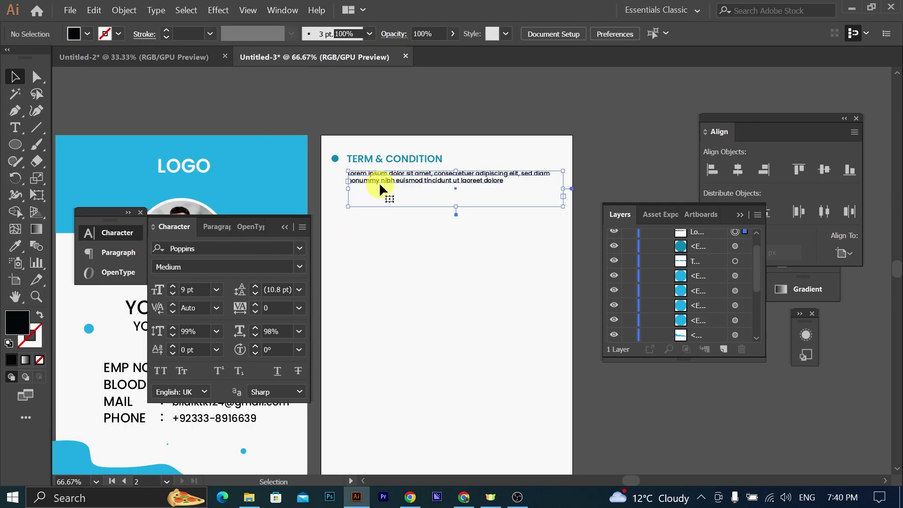
{"action": "left_click_drag", "start_coordinate": [379, 182], "coordinate": [379, 199]}
{"action": "key", "text": "ctrl+d"}
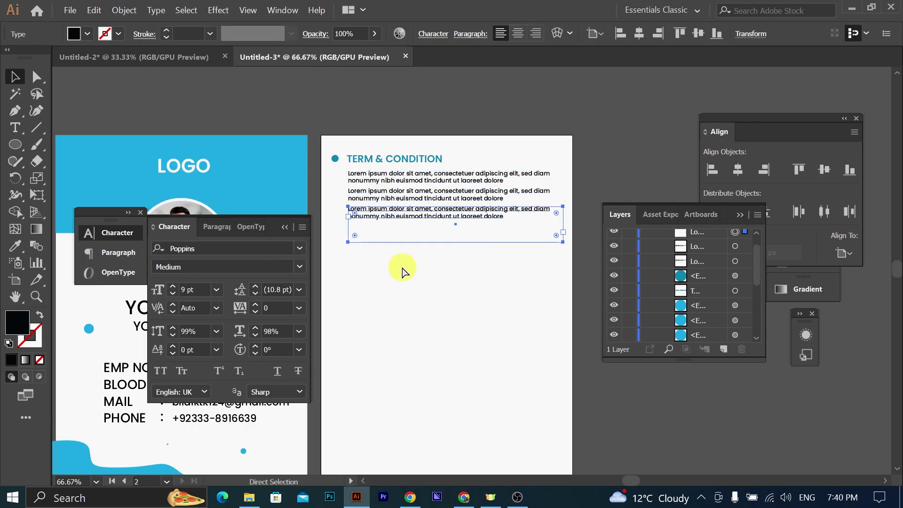
{"action": "key", "text": "ctrl+d"}
Step: Set the line spacing of all four paragraphs to 11 pt
{"action": "left_click", "coordinate": [443, 309]}
{"action": "mouse_move", "coordinate": [444, 321]}
{"action": "left_mouse_down"}
{"action": "mouse_move", "coordinate": [451, 301]}
{"action": "mouse_move", "coordinate": [404, 265]}
{"action": "left_mouse_up"}
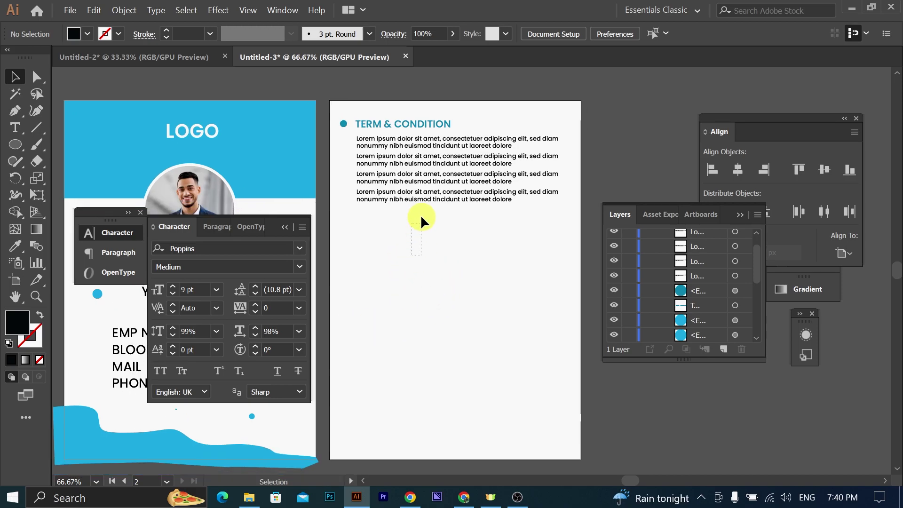
{"action": "left_click_drag", "start_coordinate": [420, 221], "coordinate": [451, 157]}
{"action": "left_click", "coordinate": [255, 287]}
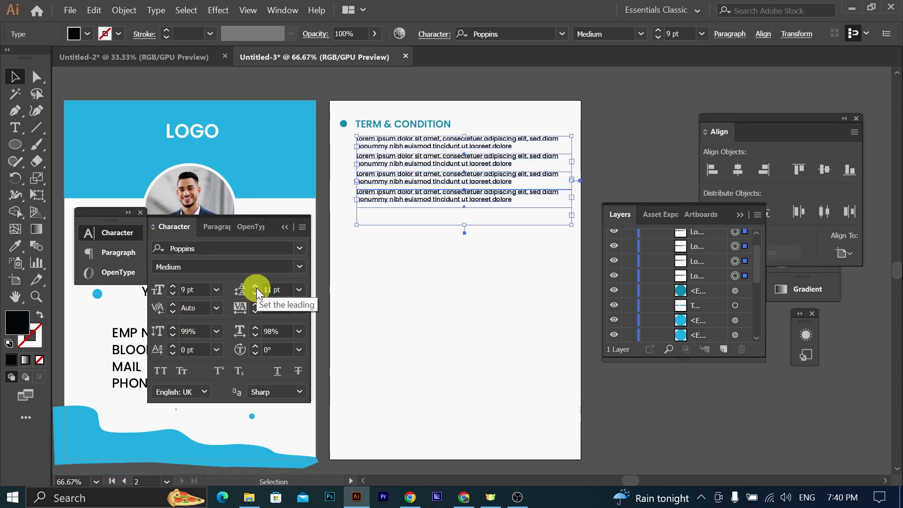
{"action": "left_click", "coordinate": [411, 266]}
{"action": "left_click_drag", "start_coordinate": [460, 270], "coordinate": [447, 269]}
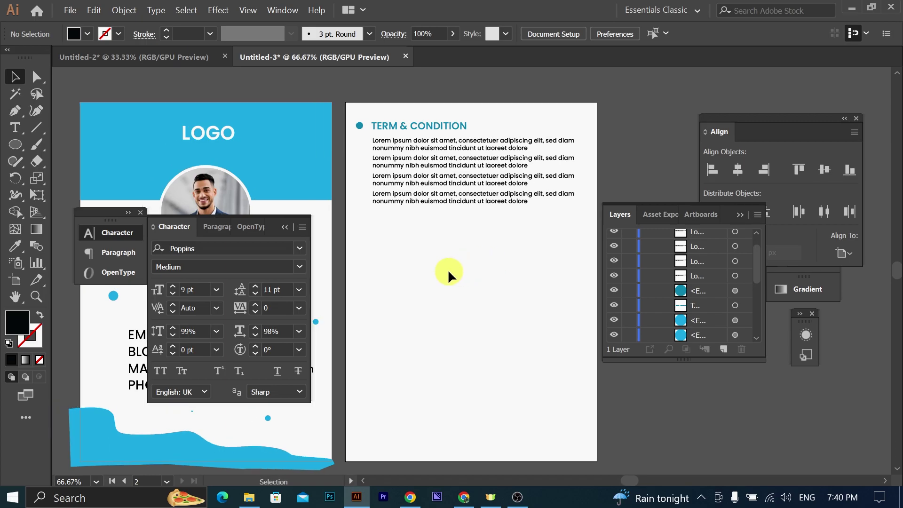
{"action": "left_click", "coordinate": [15, 127]}
Step: Add an EXPIRE DATE text label below the paragraphs
{"action": "left_click", "coordinate": [446, 265]}
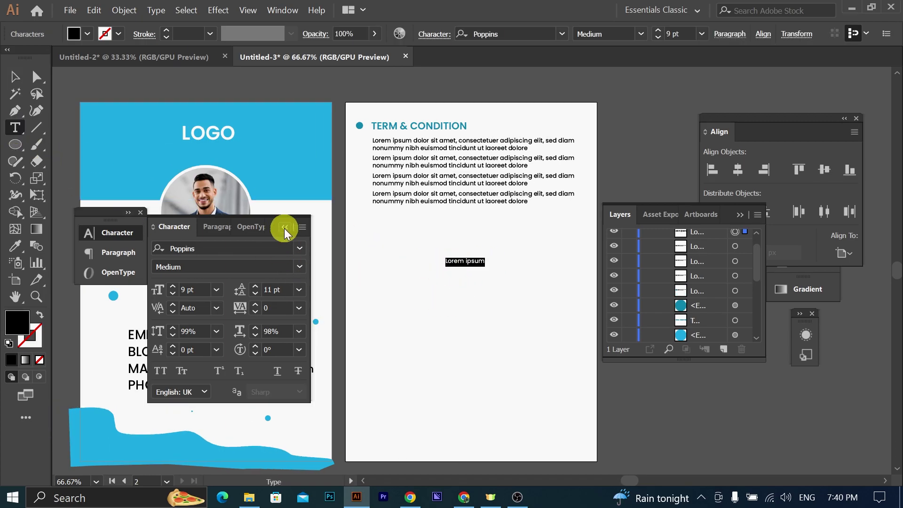
{"action": "left_click", "coordinate": [284, 227]}
{"action": "left_click", "coordinate": [140, 212]}
{"action": "type", "text": "EXPIRE DATE"}
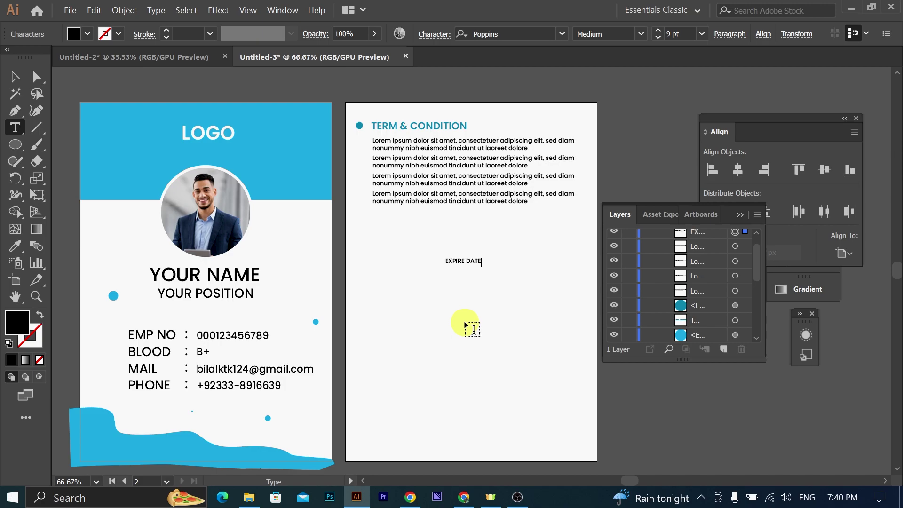
Step: Copy the label slightly lower and retype the copy as JOIN DATE
{"action": "left_click", "coordinate": [15, 76]}
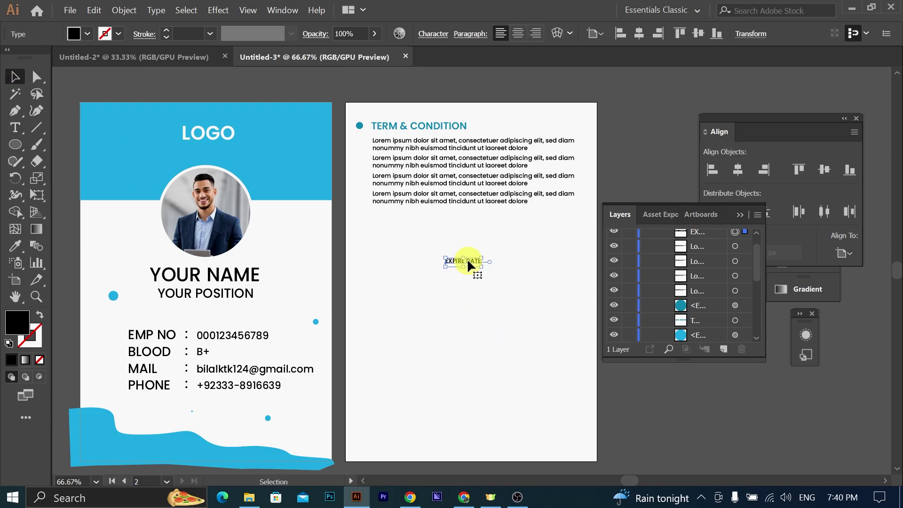
{"action": "left_click_drag", "start_coordinate": [467, 260], "coordinate": [472, 275]}
{"action": "double_click", "coordinate": [471, 272]}
{"action": "key", "text": "ctrl+a"}
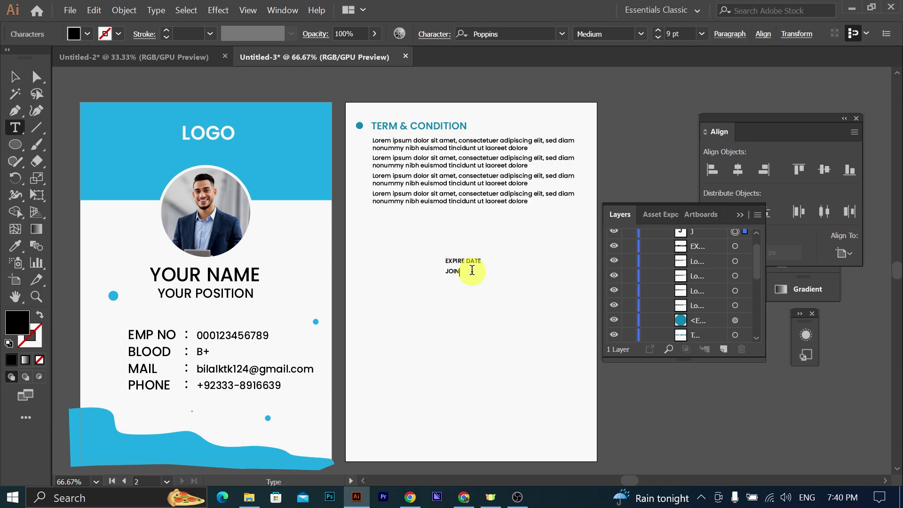
{"action": "type", "text": "E"}
{"action": "left_click", "coordinate": [15, 76]}
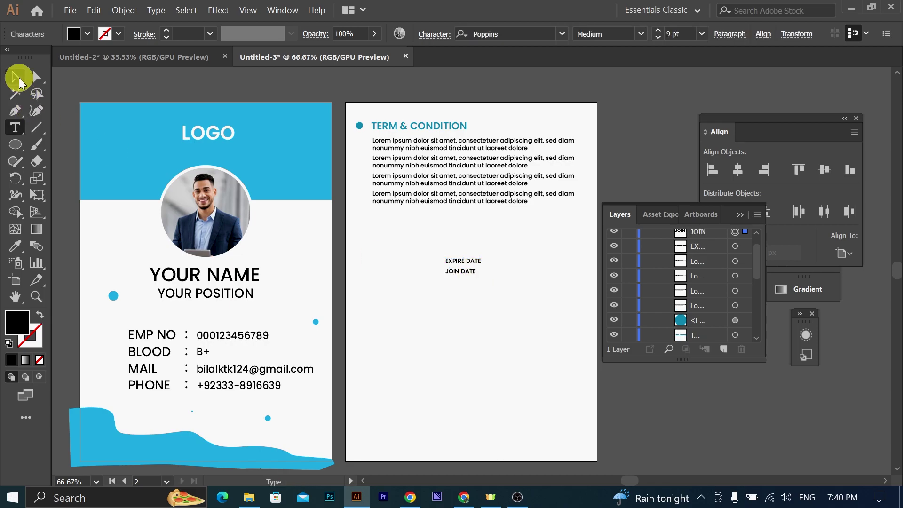
Step: Stack EXPIRE DATE under JOIN DATE and scale both to about 15.46 pt below the terms
{"action": "scroll", "coordinate": [468, 316], "scroll_direction": "up", "scroll_amount": 1}
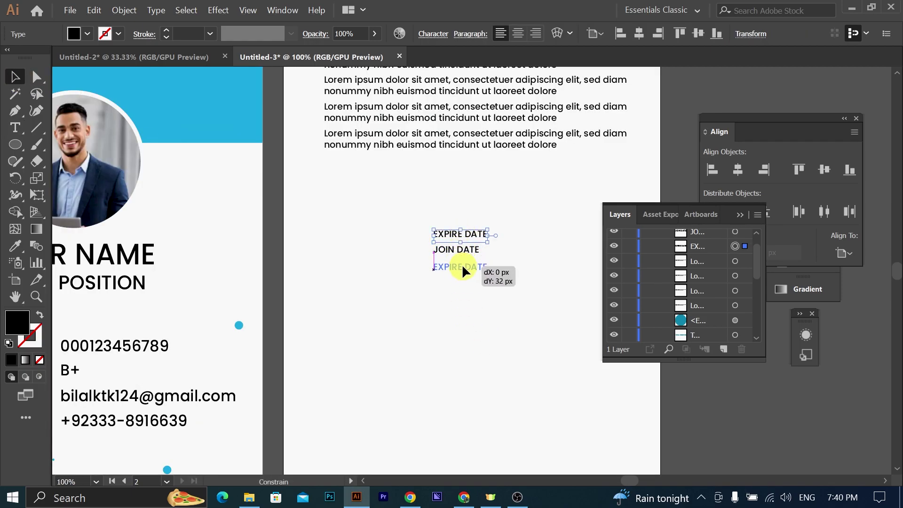
{"action": "left_click_drag", "start_coordinate": [460, 247], "coordinate": [461, 264]}
{"action": "left_click_drag", "start_coordinate": [427, 235], "coordinate": [517, 302]}
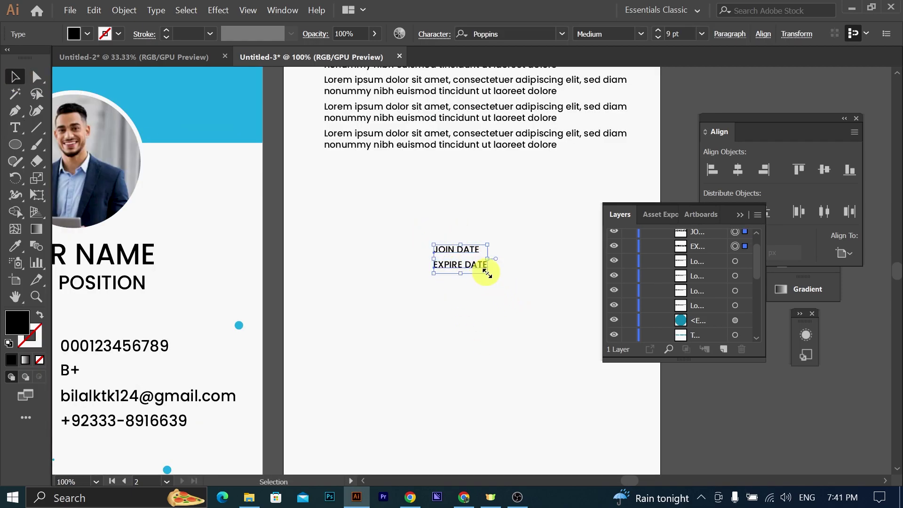
{"action": "mouse_move", "coordinate": [487, 272]}
{"action": "left_mouse_down"}
{"action": "mouse_move", "coordinate": [524, 311]}
{"action": "mouse_move", "coordinate": [444, 306]}
{"action": "left_mouse_up"}
{"action": "mouse_move", "coordinate": [401, 231]}
{"action": "left_mouse_down"}
{"action": "mouse_move", "coordinate": [381, 195]}
{"action": "mouse_move", "coordinate": [398, 259]}
{"action": "left_mouse_up"}
{"action": "left_click", "coordinate": [381, 206]}
{"action": "key", "text": "Up"}
{"action": "key", "text": "Up"}
{"action": "key", "text": "Up"}
{"action": "left_click_drag", "start_coordinate": [419, 228], "coordinate": [439, 254]}
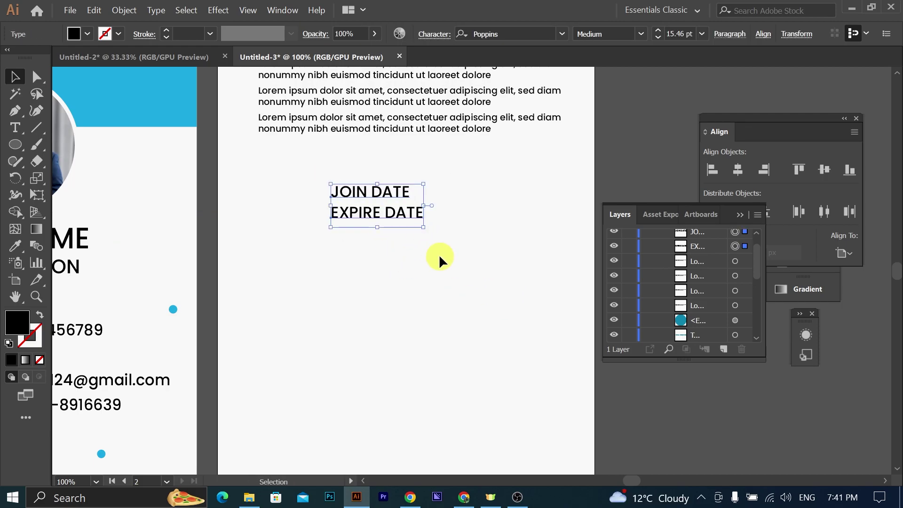
{"action": "key", "text": "ctrl+minus"}
{"action": "left_click_drag", "start_coordinate": [297, 328], "coordinate": [374, 297]}
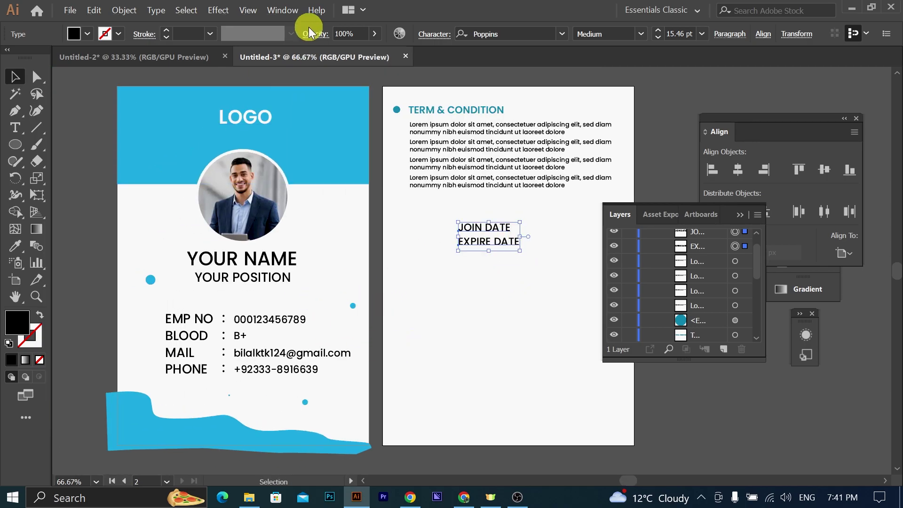
{"action": "left_click", "coordinate": [642, 40]}
Step: Make the date labels SemiBold and add a 00/00/2023 value beside JOIN DATE
{"action": "left_click", "coordinate": [622, 200]}
{"action": "left_click", "coordinate": [524, 251]}
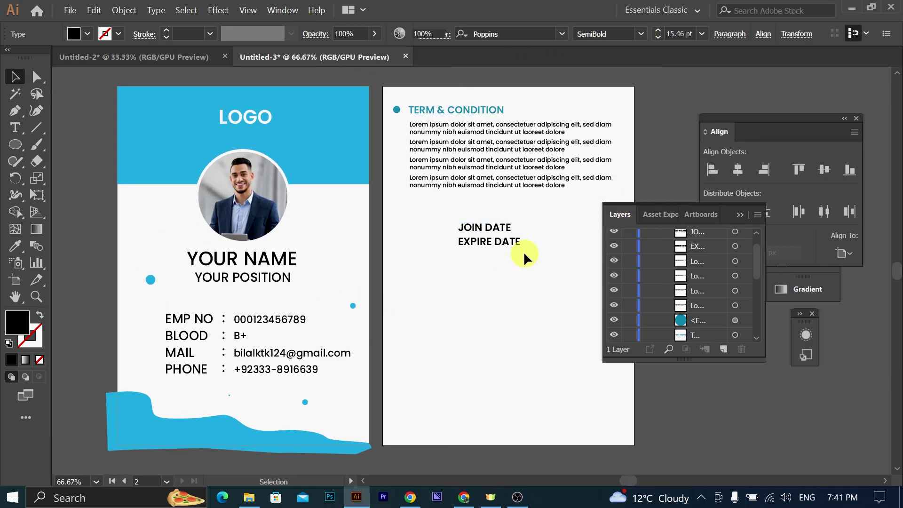
{"action": "mouse_move", "coordinate": [523, 251]}
{"action": "left_mouse_down"}
{"action": "mouse_move", "coordinate": [449, 227]}
{"action": "mouse_move", "coordinate": [525, 216]}
{"action": "left_mouse_up"}
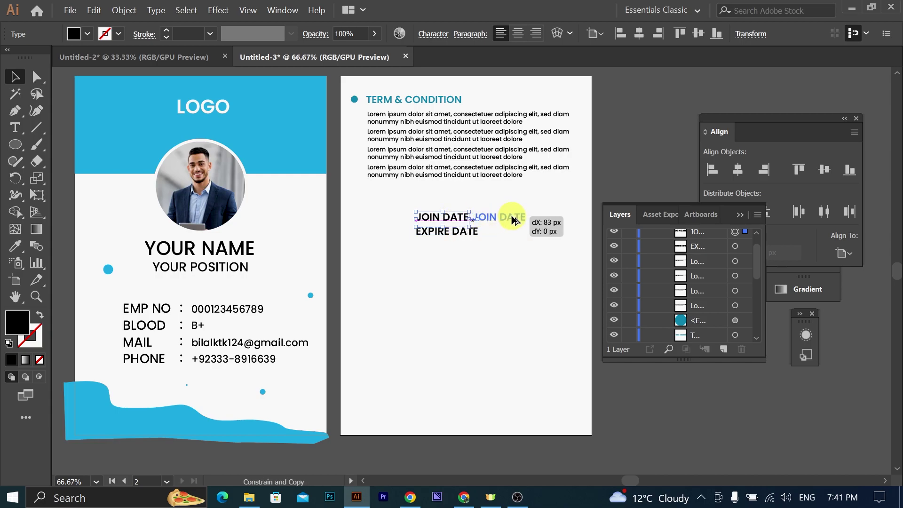
{"action": "double_click", "coordinate": [517, 215]}
{"action": "key", "text": "ctrl+a"}
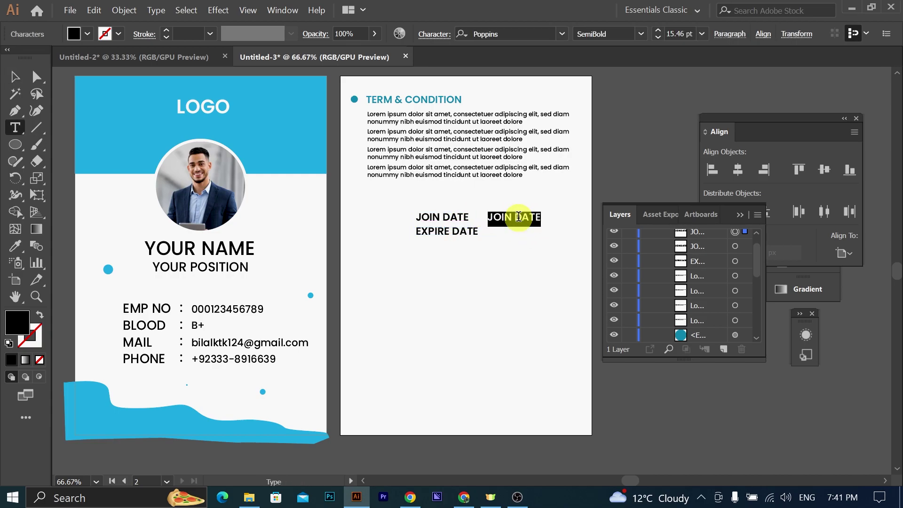
{"action": "type", "text": "00/00/2023"}
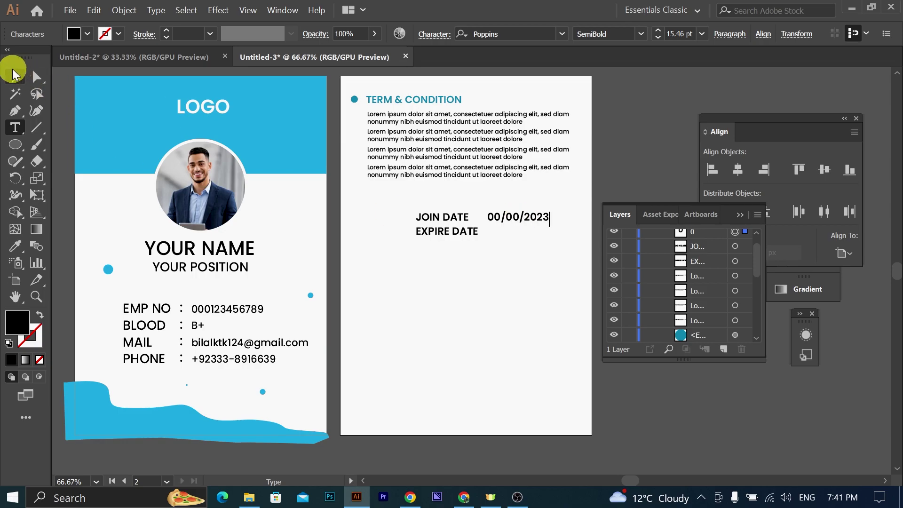
{"action": "left_click", "coordinate": [14, 76]}
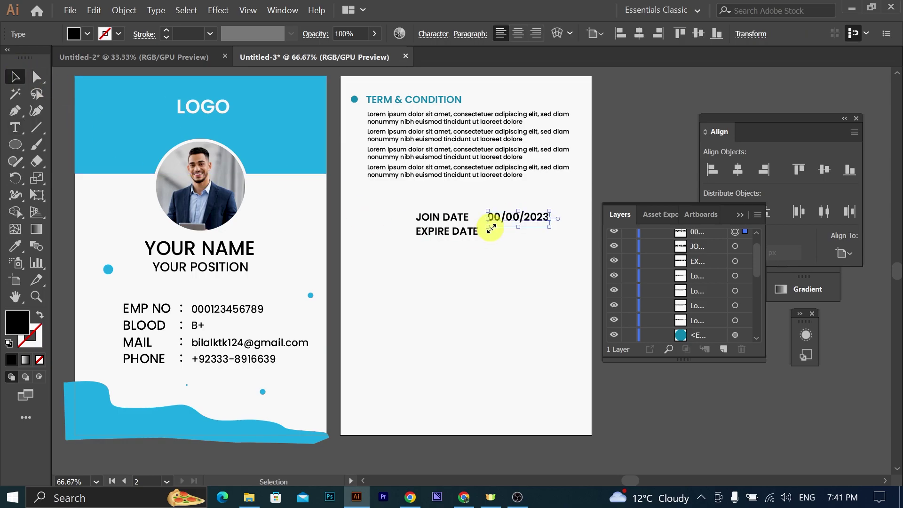
Step: Copy the date beside EXPIRE DATE and make a colon from another copy
{"action": "left_click_drag", "start_coordinate": [492, 219], "coordinate": [492, 233]}
{"action": "scroll", "coordinate": [505, 271], "scroll_direction": "up", "scroll_amount": 1}
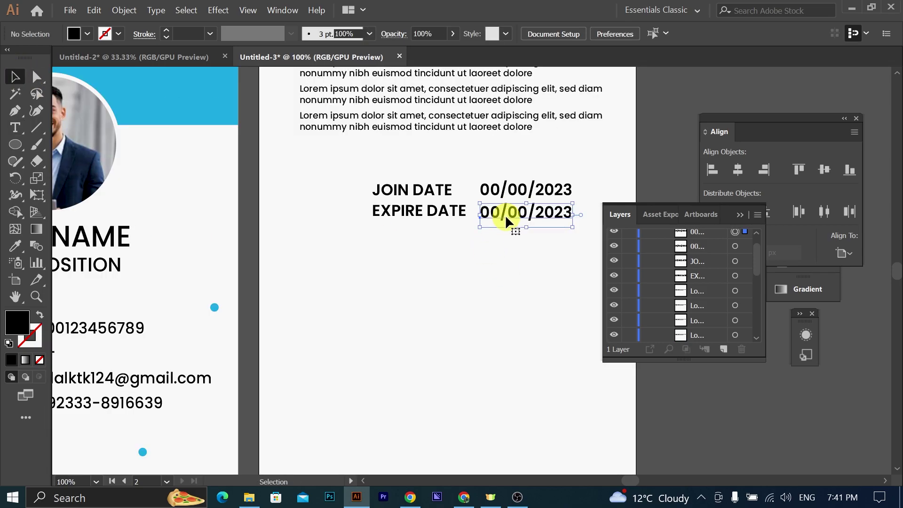
{"action": "left_click_drag", "start_coordinate": [505, 214], "coordinate": [482, 256]}
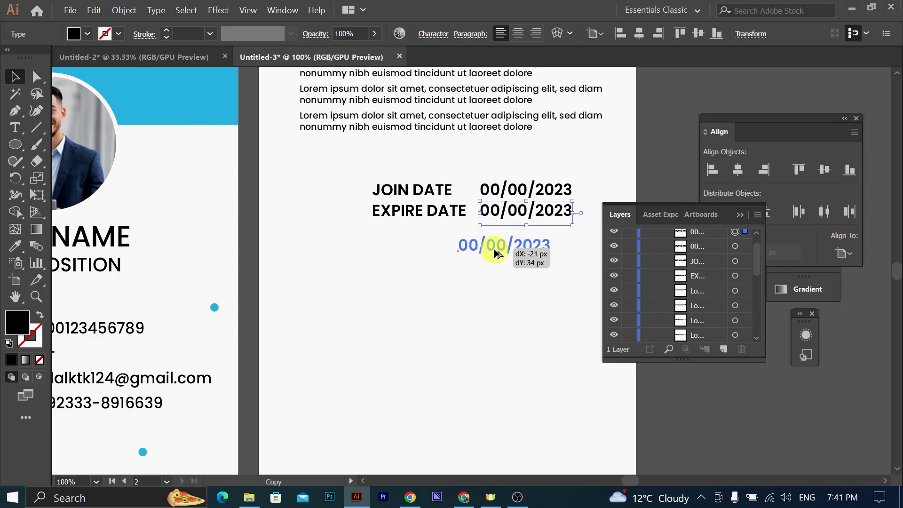
{"action": "double_click", "coordinate": [503, 260]}
{"action": "key", "text": "ctrl+a"}
{"action": "type", "text": ":"}
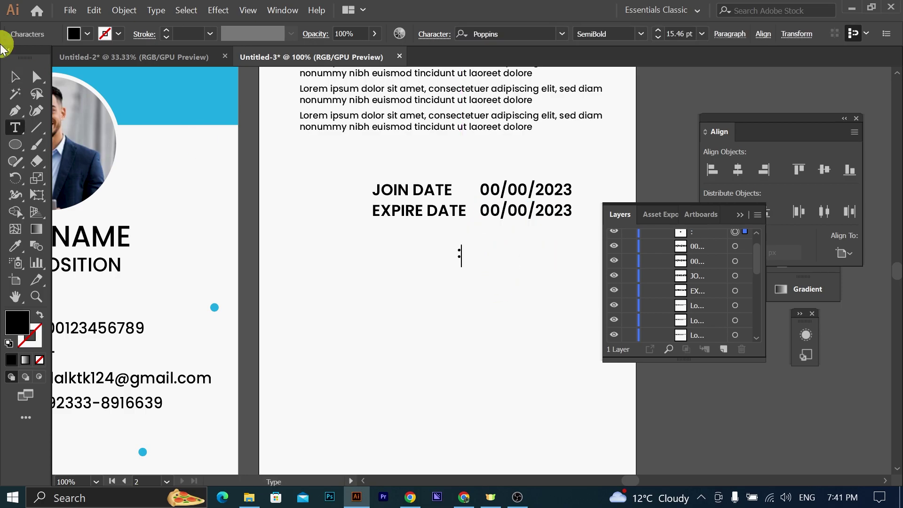
{"action": "left_click", "coordinate": [15, 77]}
Step: Place colons beside both labels and line up the two dates to their right
{"action": "scroll", "coordinate": [334, 297], "scroll_direction": "up", "scroll_amount": 2}
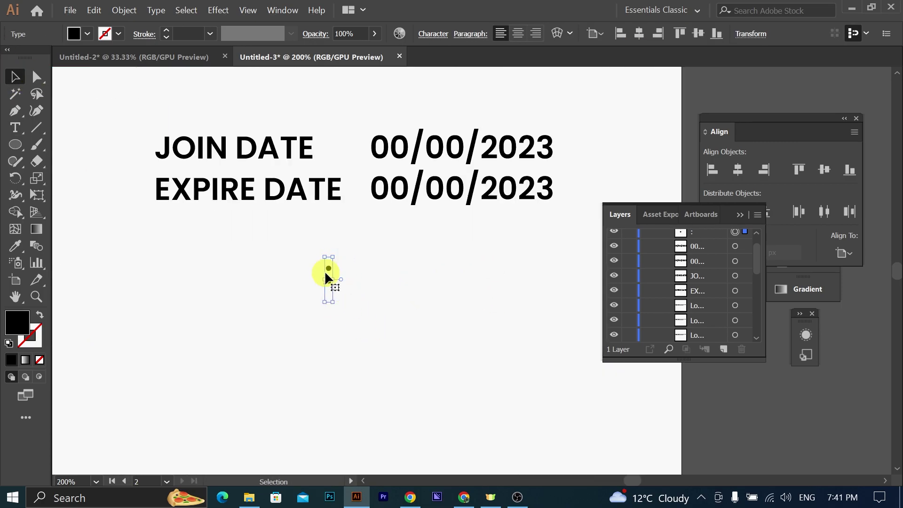
{"action": "mouse_move", "coordinate": [324, 270]}
{"action": "left_mouse_down"}
{"action": "mouse_move", "coordinate": [360, 185]}
{"action": "mouse_move", "coordinate": [365, 148]}
{"action": "left_mouse_up"}
{"action": "left_click", "coordinate": [499, 207]}
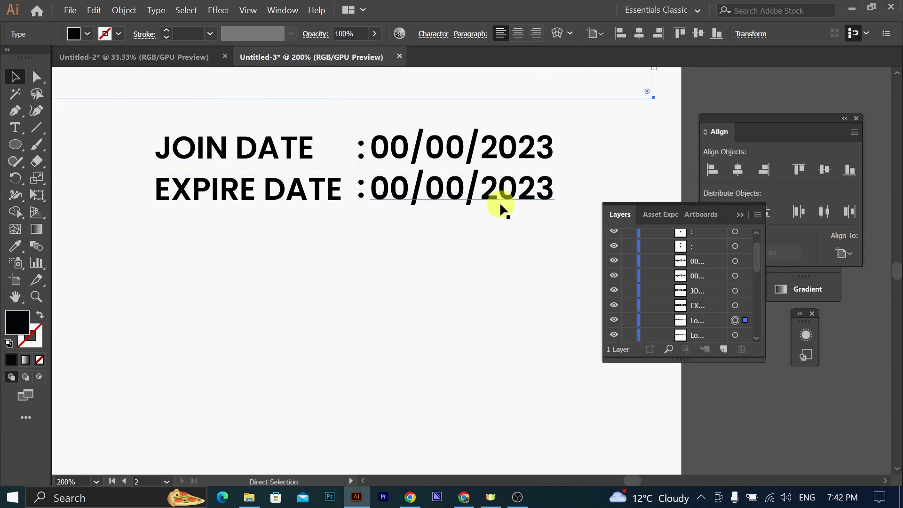
{"action": "left_click", "coordinate": [484, 188]}
{"action": "left_click", "coordinate": [463, 157], "text": "shift"}
{"action": "left_click_drag", "start_coordinate": [454, 157], "coordinate": [471, 159]}
{"action": "left_click", "coordinate": [486, 260]}
{"action": "key", "text": "ctrl+minus"}
{"action": "left_click", "coordinate": [451, 219]}
{"action": "left_click", "coordinate": [463, 188], "text": "shift"}
{"action": "left_click_drag", "start_coordinate": [460, 196], "coordinate": [458, 196]}
{"action": "key", "text": "Left"}
{"action": "key", "text": "Left"}
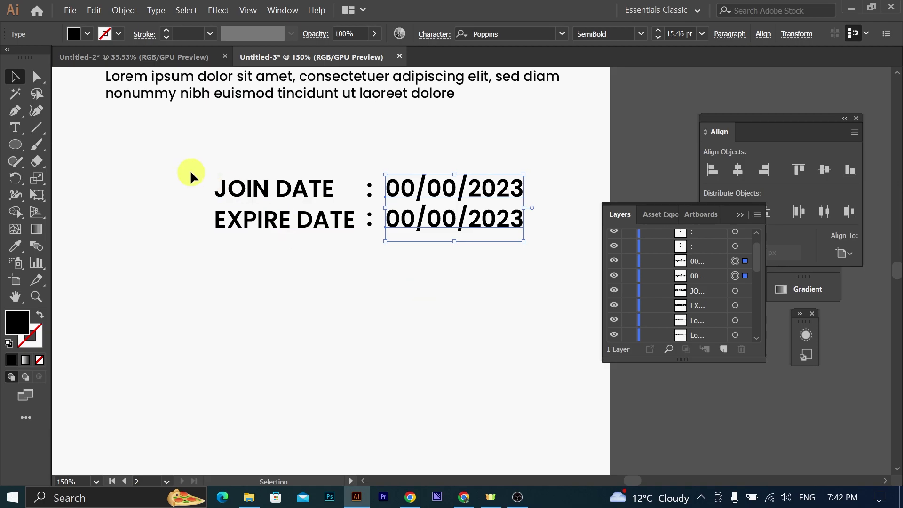
Step: Group the labels, colons and dates and centre the group horizontally on the card
{"action": "left_click_drag", "start_coordinate": [190, 172], "coordinate": [534, 255]}
{"action": "left_click", "coordinate": [123, 10]}
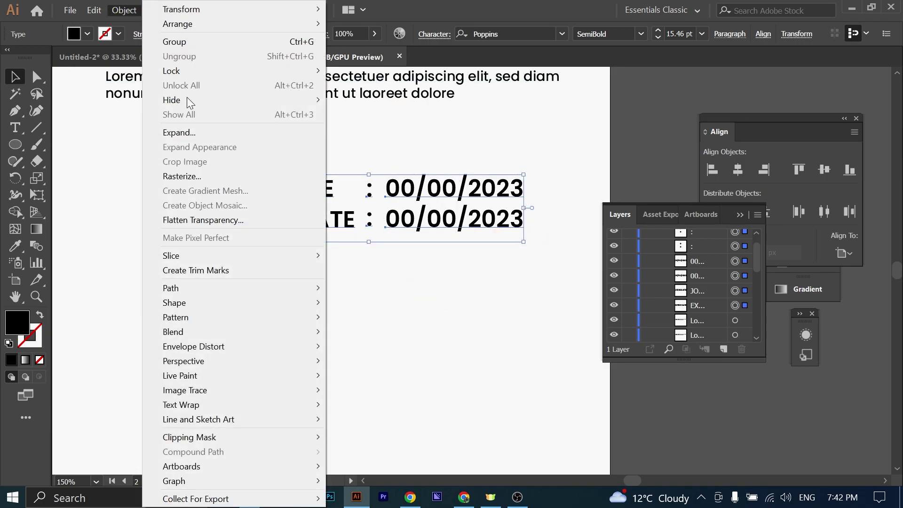
{"action": "left_click", "coordinate": [228, 39]}
{"action": "left_click", "coordinate": [639, 33]}
{"action": "left_click", "coordinate": [509, 270]}
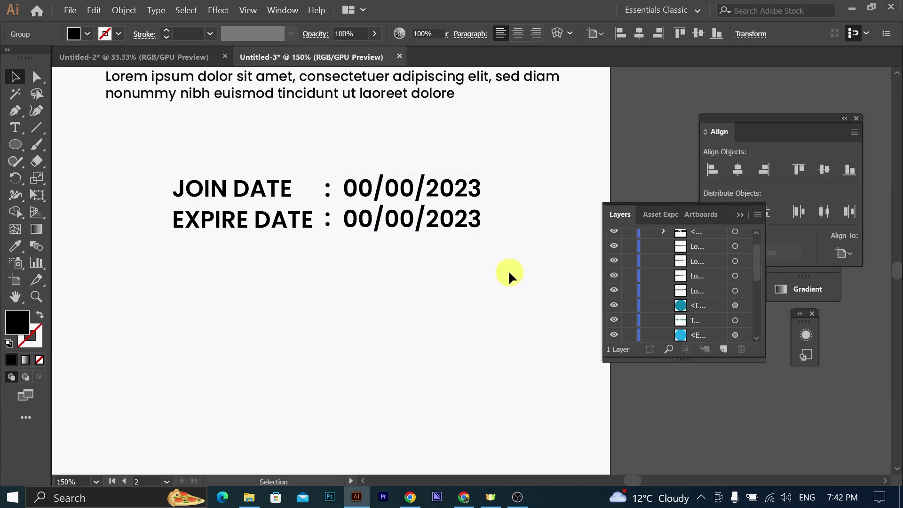
{"action": "key", "text": "ctrl+minus"}
{"action": "key", "text": "ctrl+minus"}
{"action": "left_click_drag", "start_coordinate": [520, 309], "coordinate": [490, 297]}
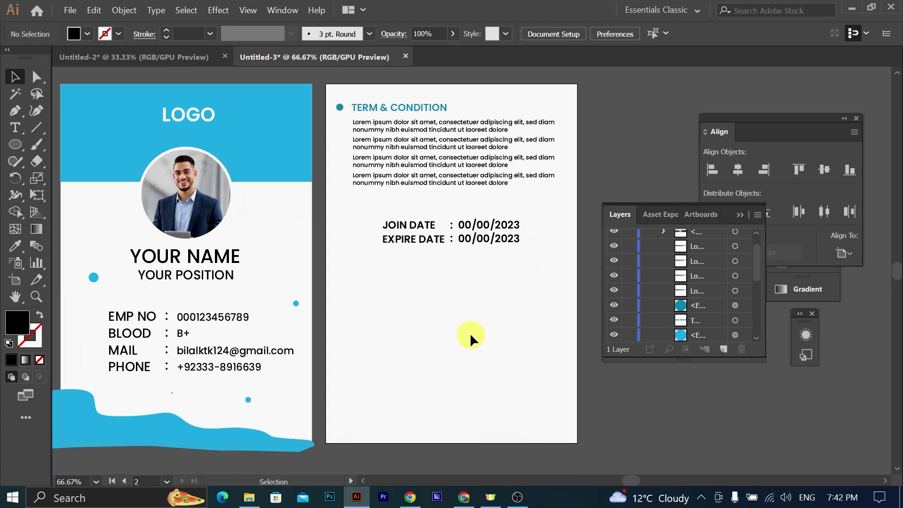
Step: Draw a closed wave shape across the bottom of the back card, rising toward the right
{"action": "left_click", "coordinate": [14, 110]}
{"action": "scroll", "coordinate": [494, 348], "scroll_direction": "down", "scroll_amount": 2}
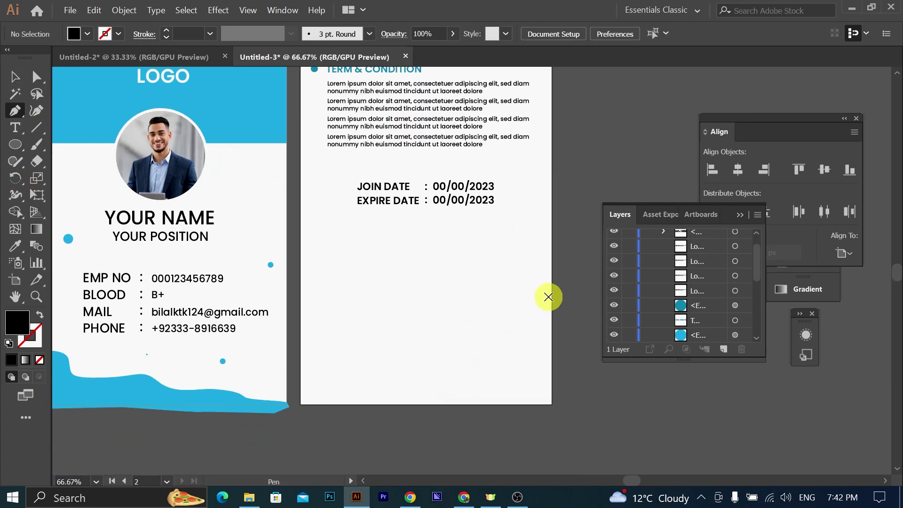
{"action": "left_click_drag", "start_coordinate": [543, 286], "coordinate": [530, 292]}
{"action": "left_click", "coordinate": [505, 314]}
{"action": "left_click", "coordinate": [458, 334]}
{"action": "left_click", "coordinate": [416, 366]}
{"action": "left_click", "coordinate": [387, 391]}
{"action": "left_click", "coordinate": [359, 414]}
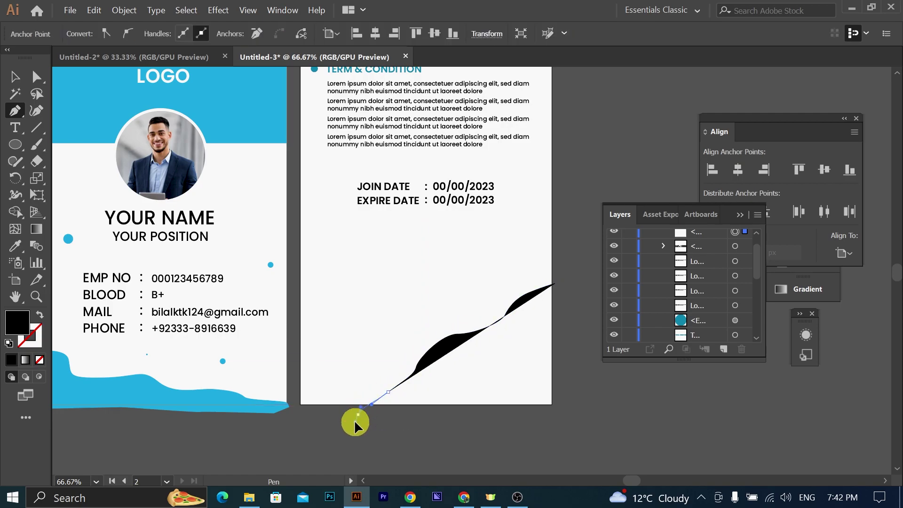
{"action": "left_click_drag", "start_coordinate": [356, 429], "coordinate": [488, 432]}
{"action": "left_click", "coordinate": [555, 431]}
{"action": "left_click", "coordinate": [581, 423]}
{"action": "left_click", "coordinate": [574, 322]}
{"action": "left_click", "coordinate": [555, 284]}
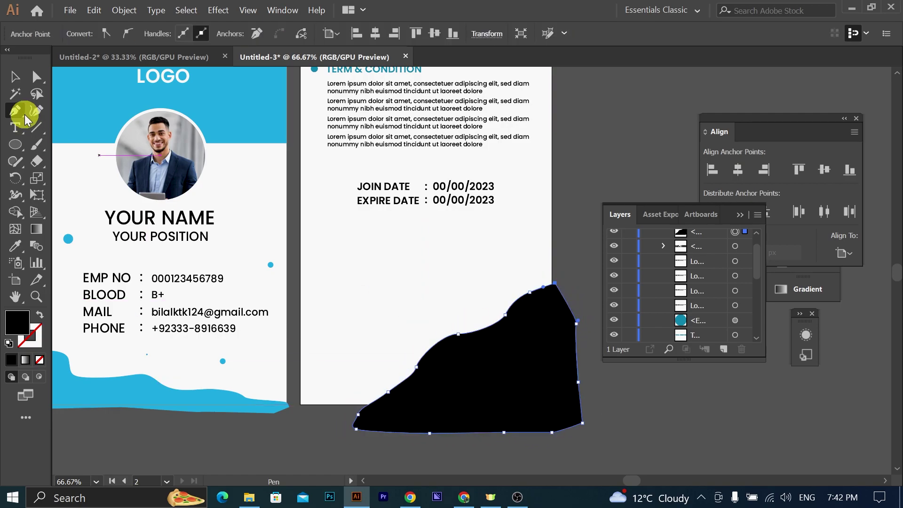
{"action": "left_click", "coordinate": [15, 76]}
Step: Fill the new wave with the front card's wave blue using the Eyedropper
{"action": "left_click", "coordinate": [493, 362]}
{"action": "left_click", "coordinate": [15, 246]}
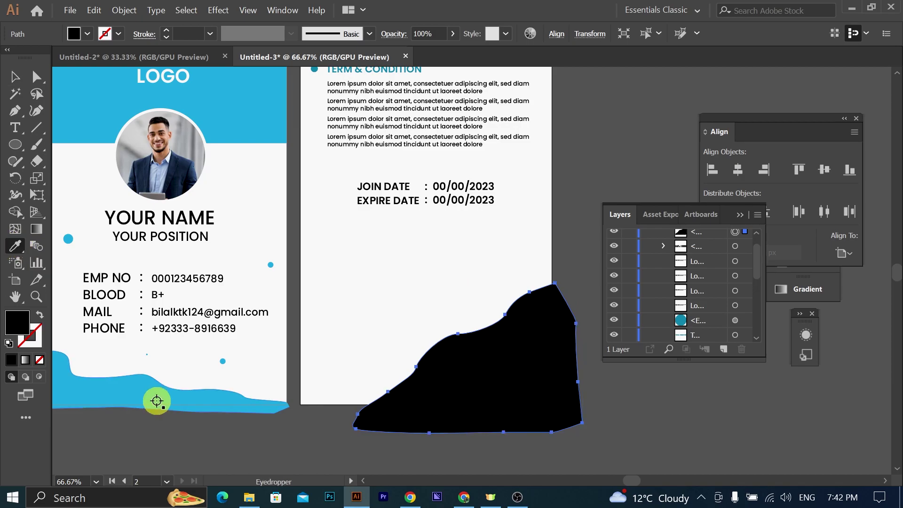
{"action": "left_click", "coordinate": [154, 398]}
{"action": "left_click", "coordinate": [15, 76]}
Step: Stretch the blue wave past both the left and right edges of the back card
{"action": "left_click", "coordinate": [342, 454]}
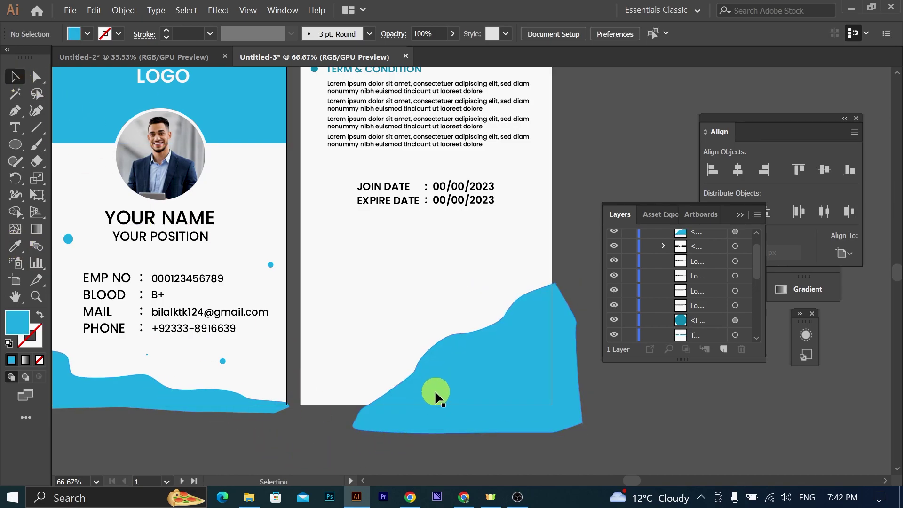
{"action": "left_click_drag", "start_coordinate": [435, 390], "coordinate": [449, 361]}
{"action": "left_click", "coordinate": [450, 361]}
{"action": "left_click_drag", "start_coordinate": [368, 327], "coordinate": [308, 329]}
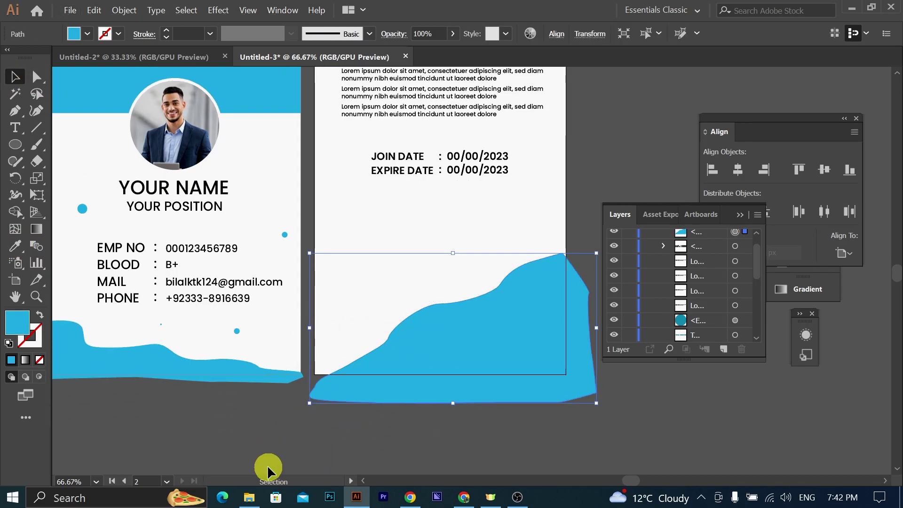
{"action": "left_click", "coordinate": [267, 465]}
{"action": "left_click", "coordinate": [457, 403]}
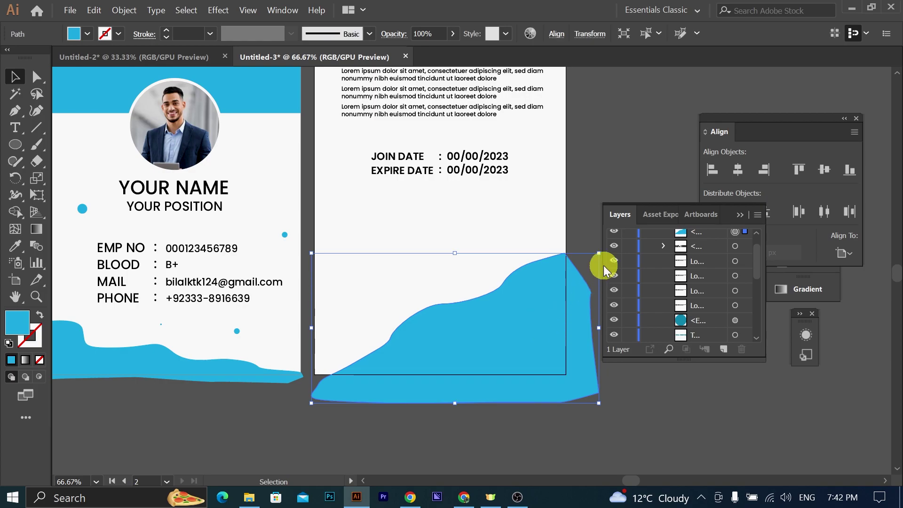
{"action": "left_click", "coordinate": [736, 216]}
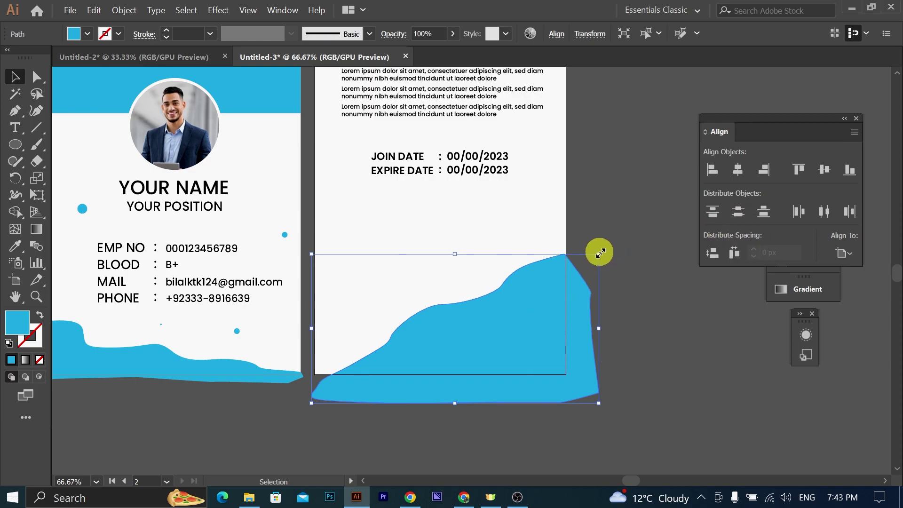
{"action": "left_click_drag", "start_coordinate": [600, 253], "coordinate": [611, 249]}
{"action": "left_click", "coordinate": [638, 298]}
{"action": "left_click_drag", "start_coordinate": [522, 269], "coordinate": [530, 269]}
{"action": "left_click", "coordinate": [12, 128]}
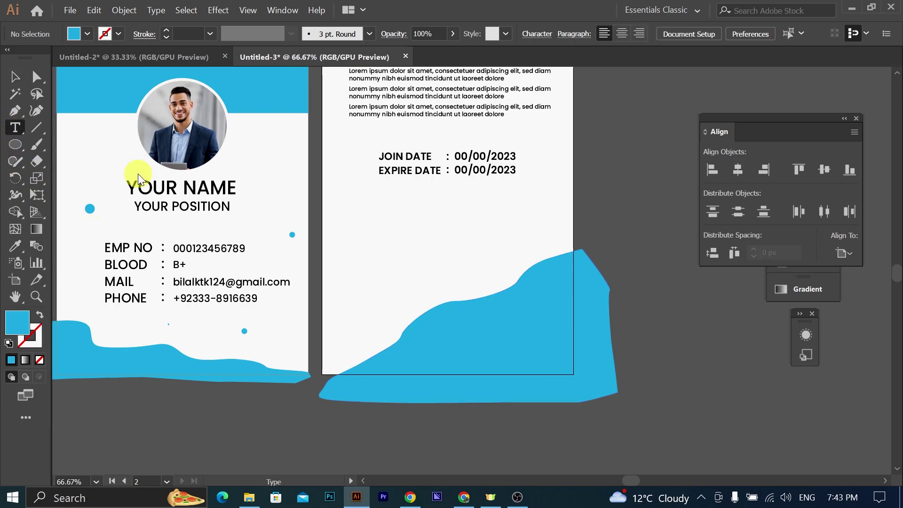
Step: Add a SIGNATURE text label to the back card and copy a transparent signature PNG from the browser
{"action": "left_click", "coordinate": [354, 226]}
{"action": "type", "text": "s"}
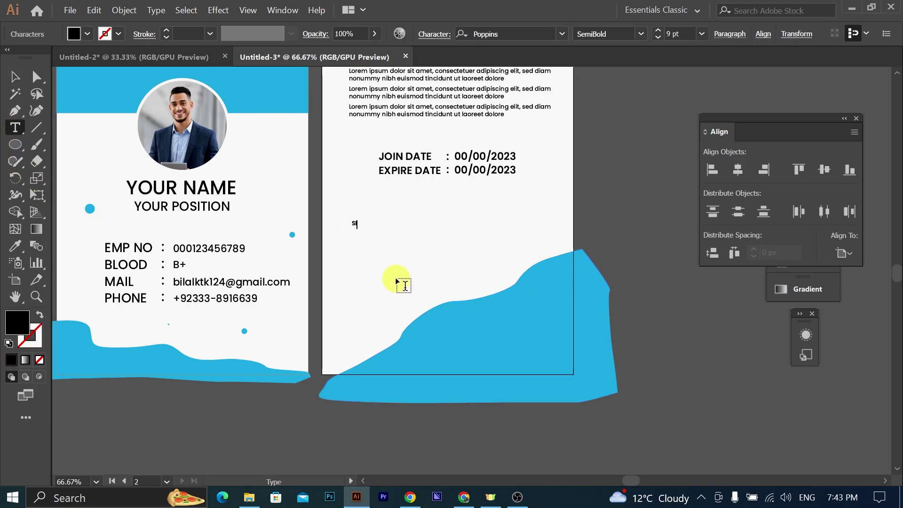
{"action": "type", "text": "NATURE"}
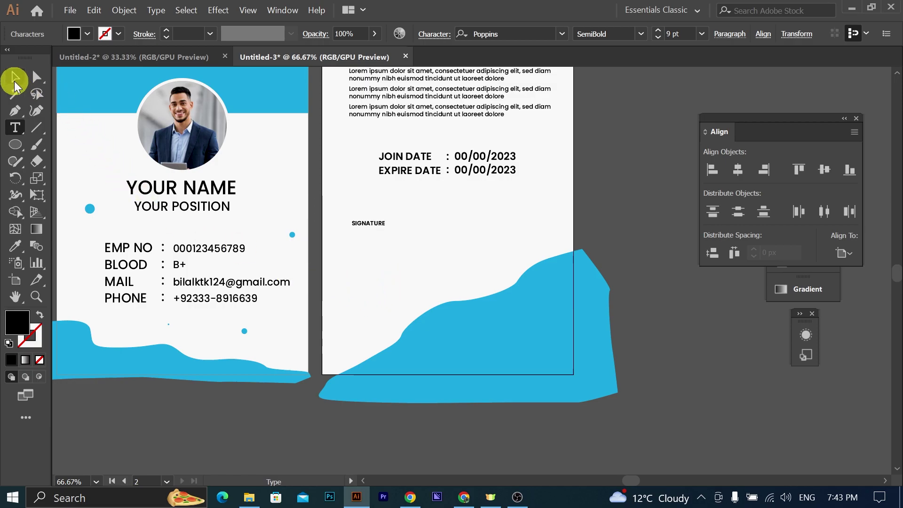
{"action": "left_click", "coordinate": [15, 76]}
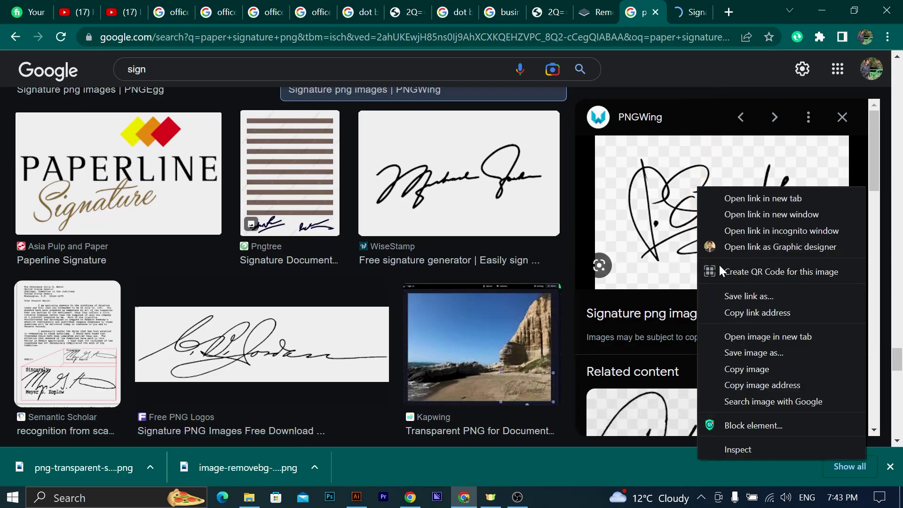
{"action": "left_click", "coordinate": [737, 371]}
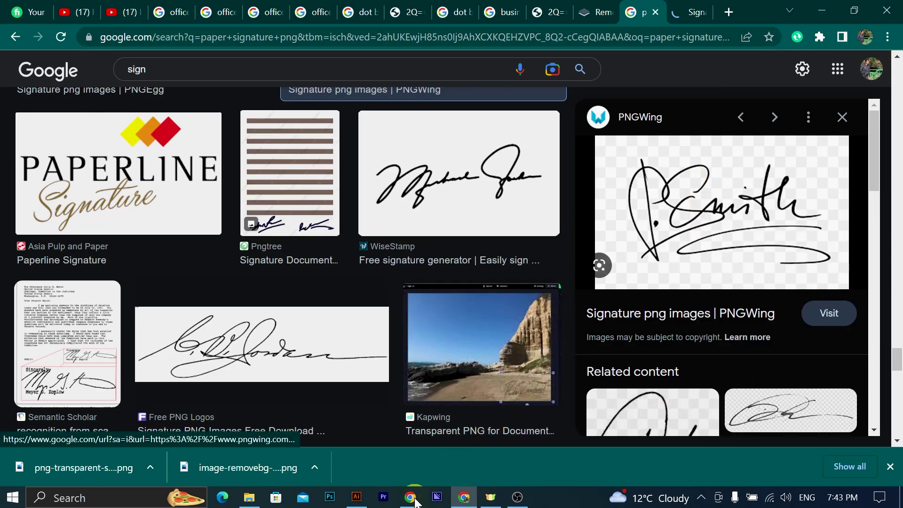
Step: Paste the signature image beside the back card, then Image Trace and Expand it
{"action": "left_click", "coordinate": [356, 497]}
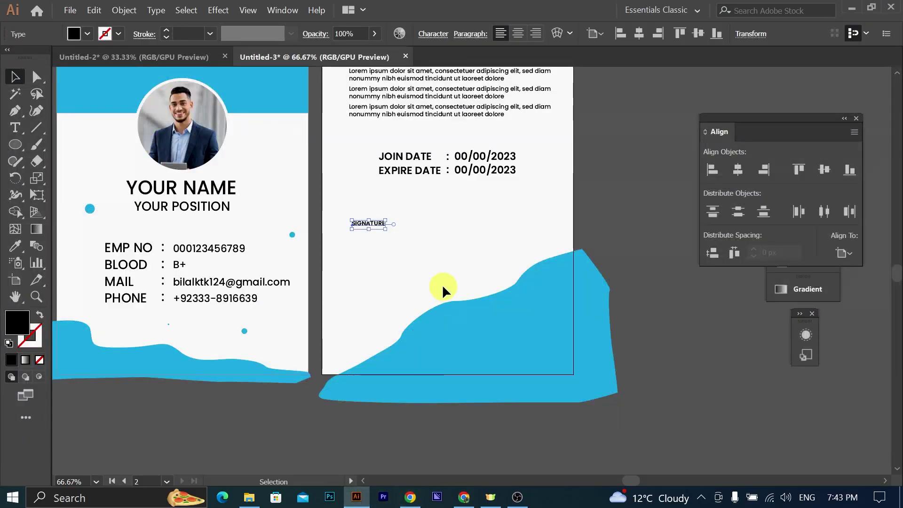
{"action": "left_click", "coordinate": [442, 284]}
{"action": "key", "text": "ctrl+v"}
{"action": "mouse_move", "coordinate": [451, 274]}
{"action": "left_mouse_down"}
{"action": "mouse_move", "coordinate": [605, 287]}
{"action": "mouse_move", "coordinate": [675, 318]}
{"action": "mouse_move", "coordinate": [679, 297]}
{"action": "left_mouse_up"}
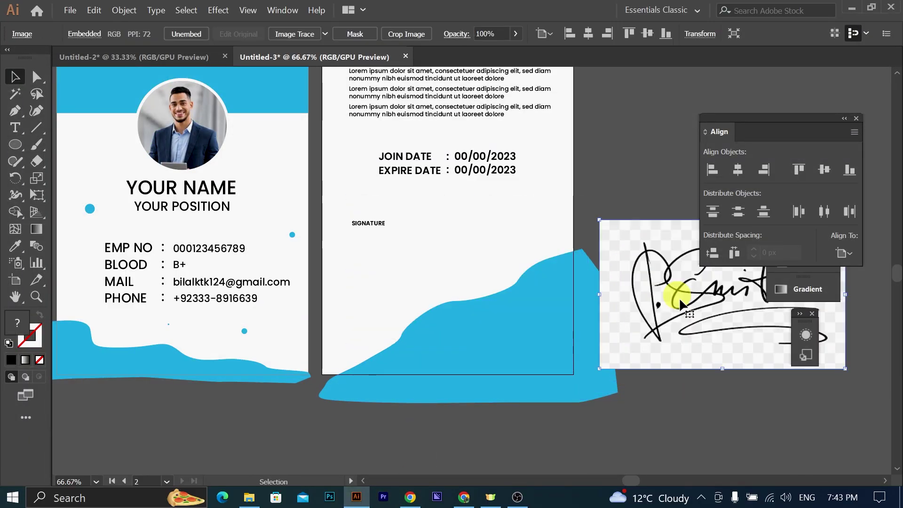
{"action": "left_click", "coordinate": [295, 34]}
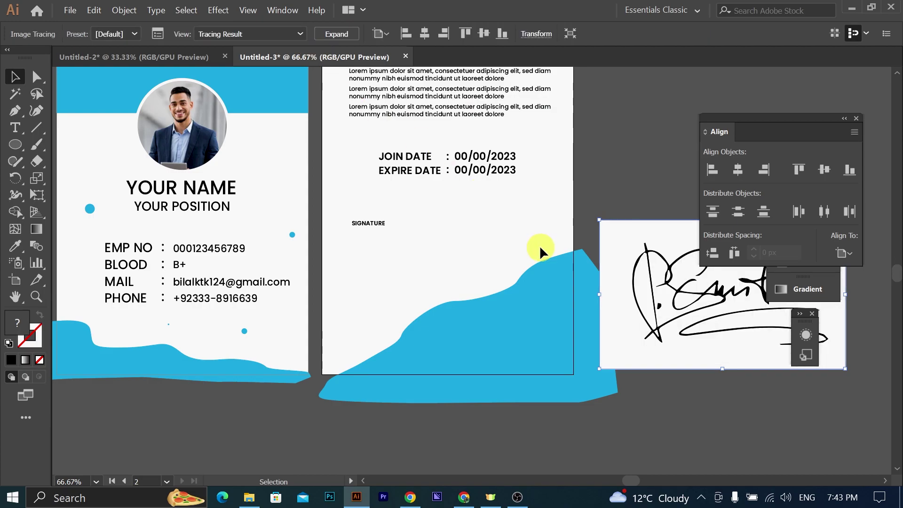
{"action": "left_click", "coordinate": [344, 38]}
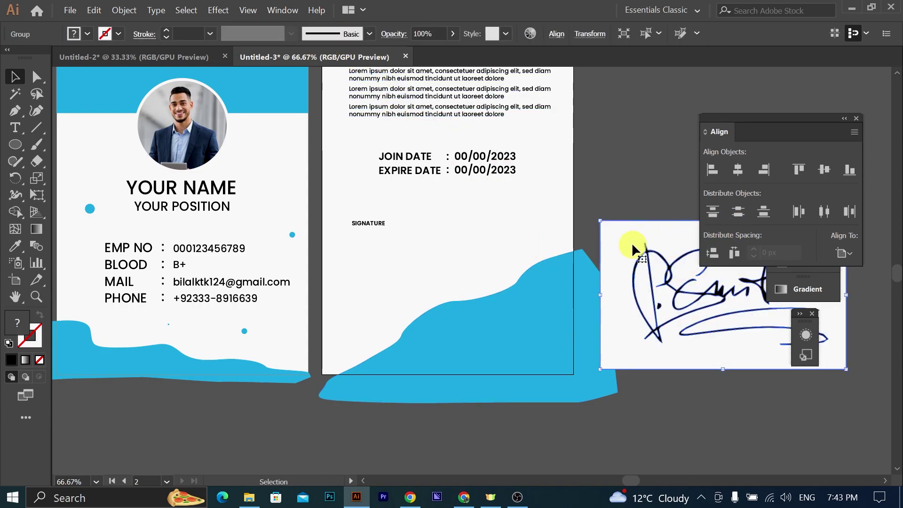
Step: Delete the traced signature's white areas and move it onto the card's signature area
{"action": "key", "text": "y"}
{"action": "left_click", "coordinate": [631, 299]}
{"action": "key", "text": "Delete"}
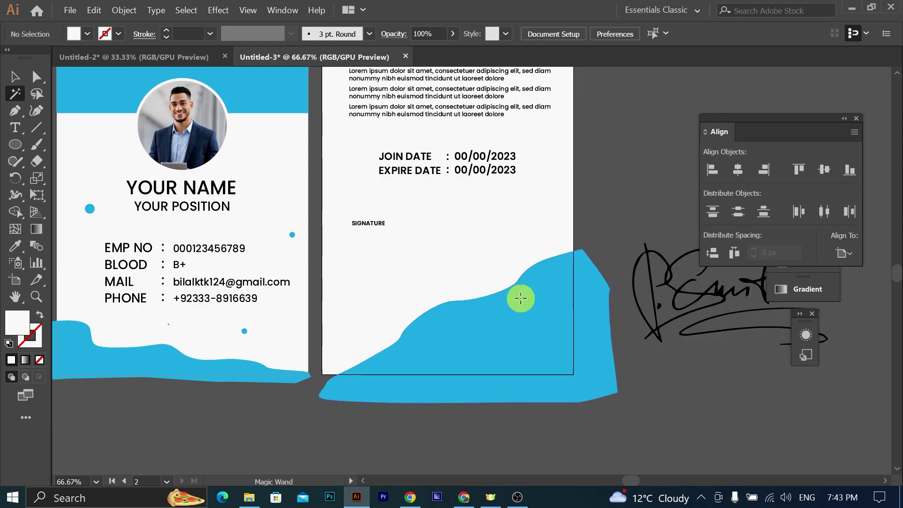
{"action": "left_click", "coordinate": [14, 76]}
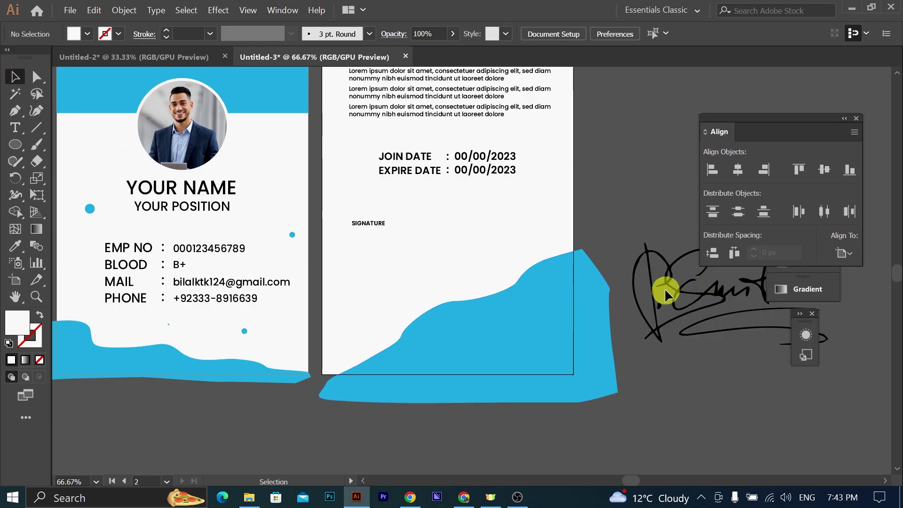
{"action": "left_click_drag", "start_coordinate": [672, 282], "coordinate": [354, 234]}
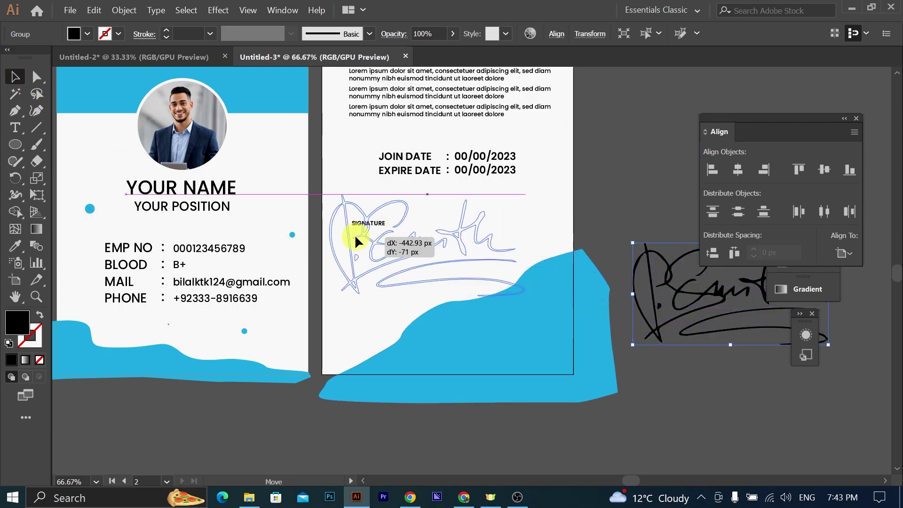
{"action": "left_click", "coordinate": [124, 10]}
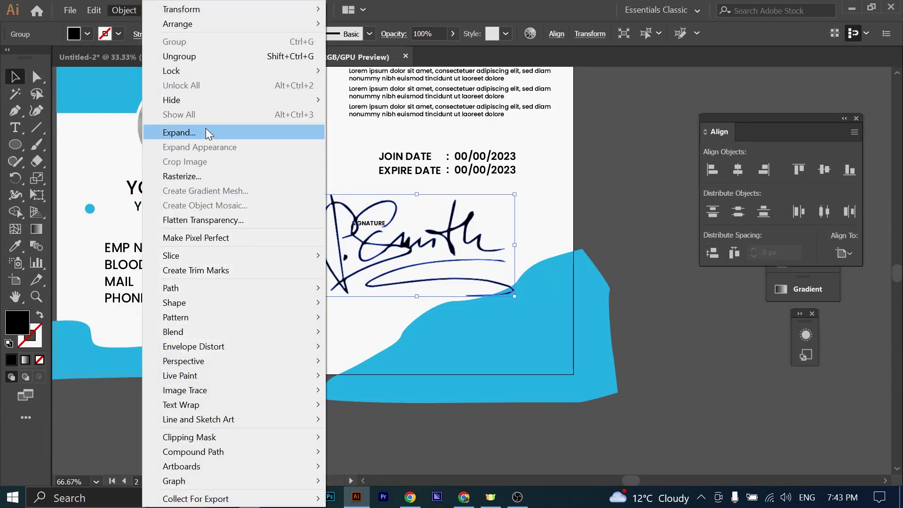
{"action": "key", "text": "Escape"}
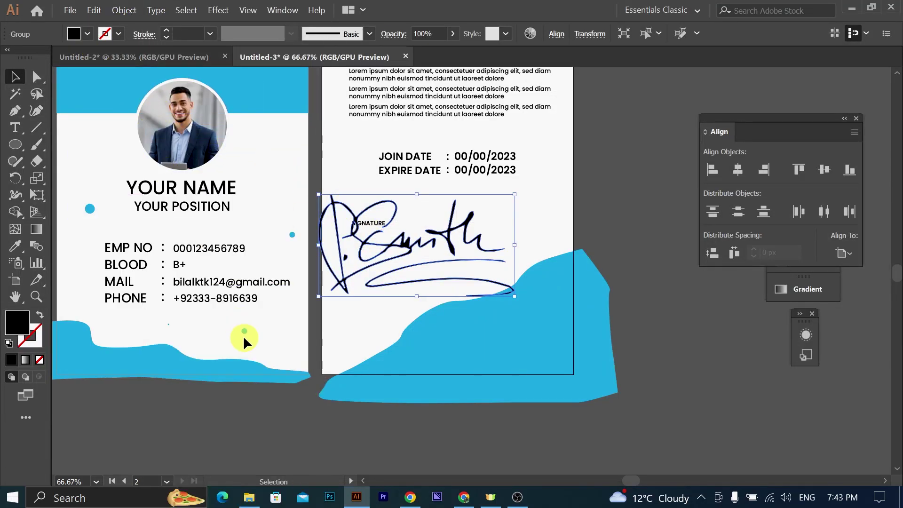
Step: Recolour the signature with the wave blue, shrink it, and place it below SIGNATURE
{"action": "left_click", "coordinate": [15, 245]}
{"action": "left_click", "coordinate": [101, 352]}
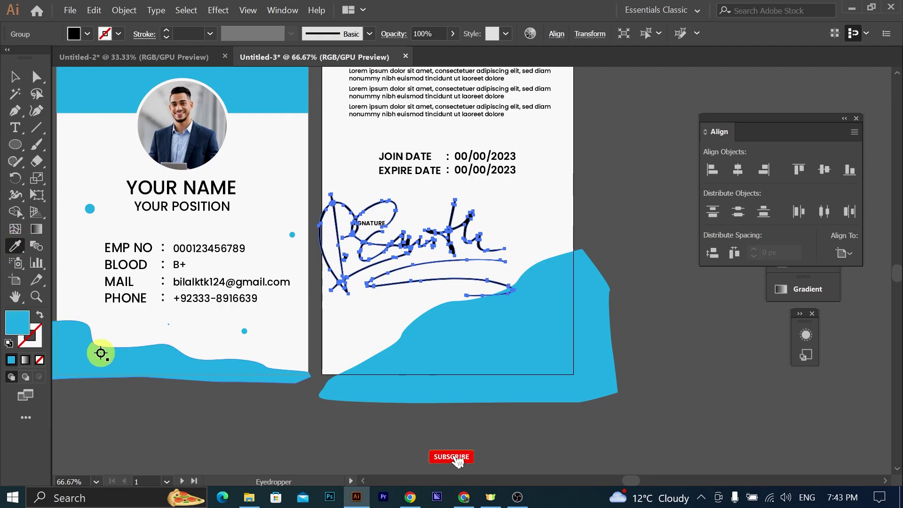
{"action": "left_click", "coordinate": [90, 208]}
{"action": "left_click", "coordinate": [18, 88]}
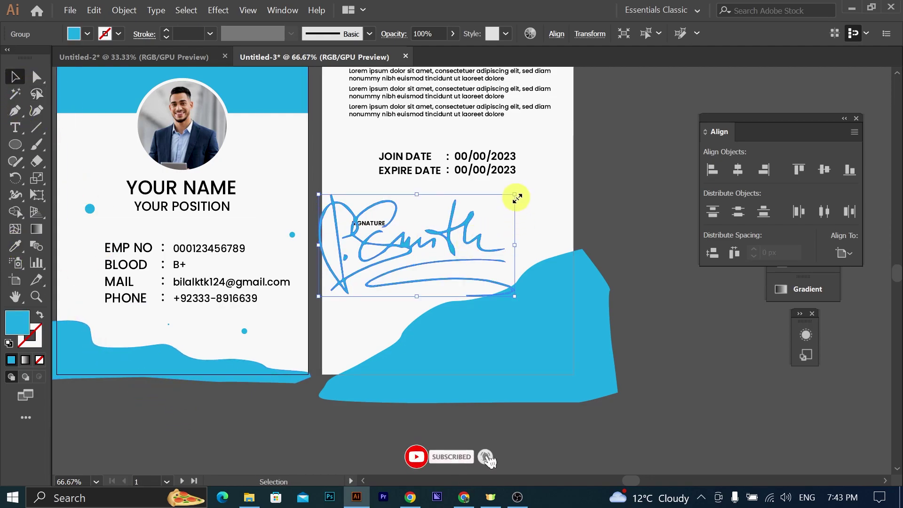
{"action": "left_click_drag", "start_coordinate": [515, 194], "coordinate": [455, 226]}
{"action": "left_click", "coordinate": [404, 301]}
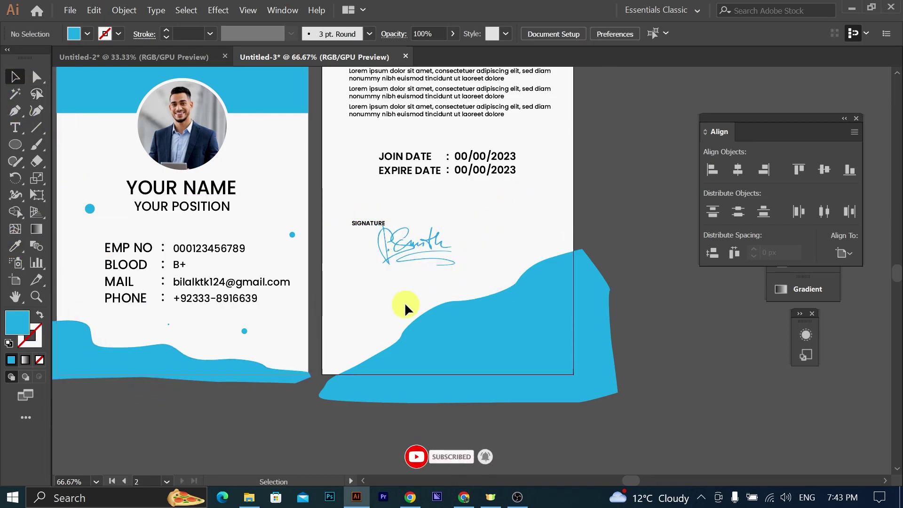
{"action": "left_click_drag", "start_coordinate": [404, 302], "coordinate": [453, 289]}
{"action": "left_click_drag", "start_coordinate": [461, 242], "coordinate": [431, 261]}
Step: Enlarge the SIGNATURE label slightly by dragging its corner handle
{"action": "scroll", "coordinate": [422, 238], "scroll_direction": "up", "scroll_amount": 1}
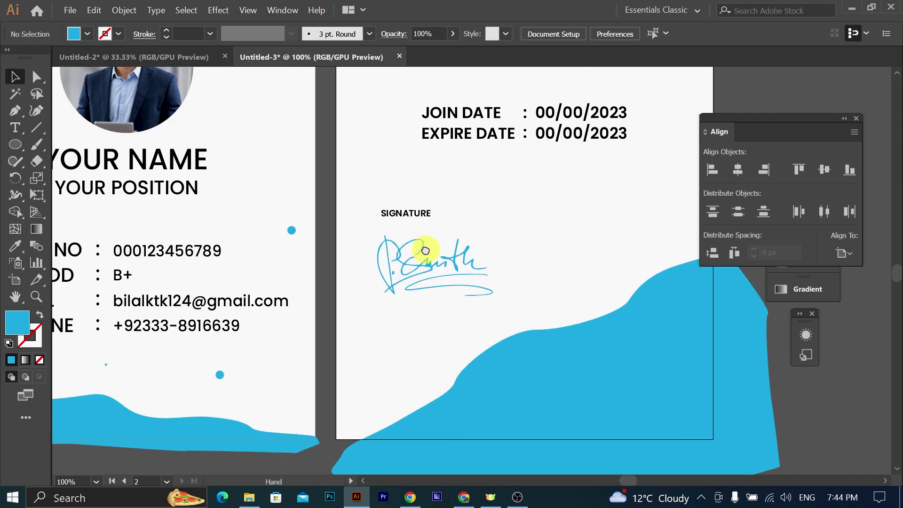
{"action": "left_click", "coordinate": [419, 212]}
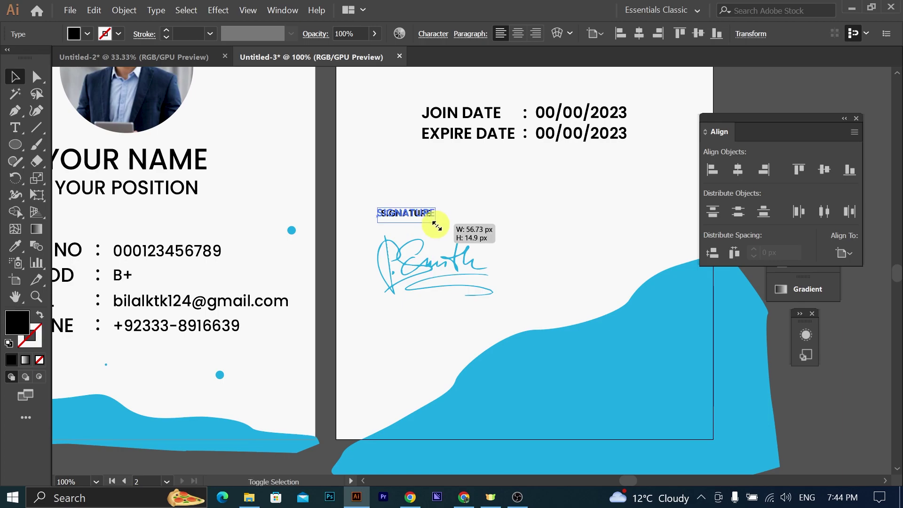
{"action": "left_click", "coordinate": [501, 221]}
{"action": "mouse_move", "coordinate": [433, 220]}
{"action": "left_mouse_down"}
{"action": "mouse_move", "coordinate": [440, 226]}
{"action": "mouse_move", "coordinate": [413, 218]}
{"action": "left_mouse_up"}
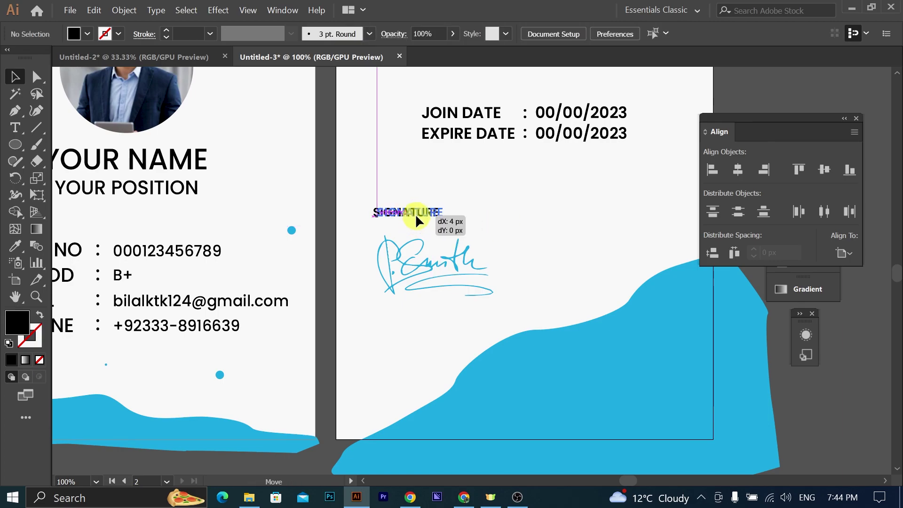
{"action": "left_click", "coordinate": [466, 255]}
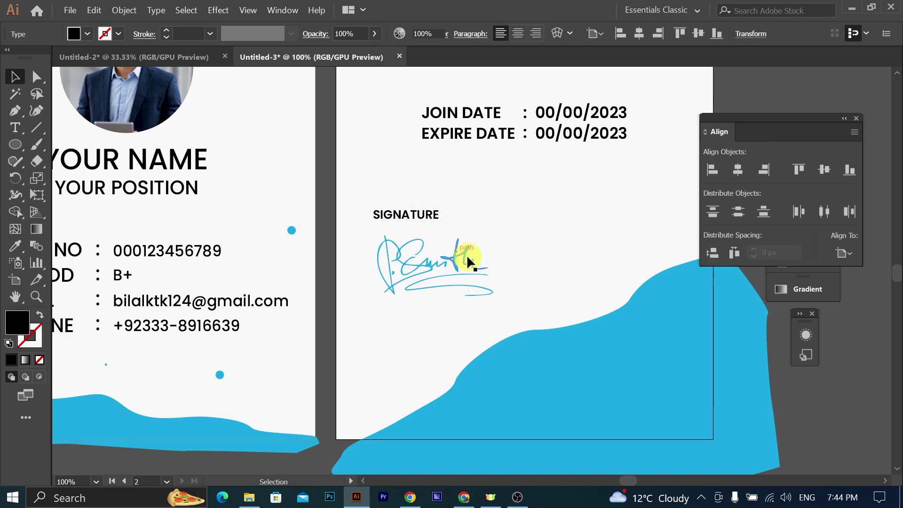
Step: Change the signature's fill to near-black #292A2B in the Color Picker
{"action": "left_click", "coordinate": [425, 252]}
{"action": "left_click", "coordinate": [357, 188]}
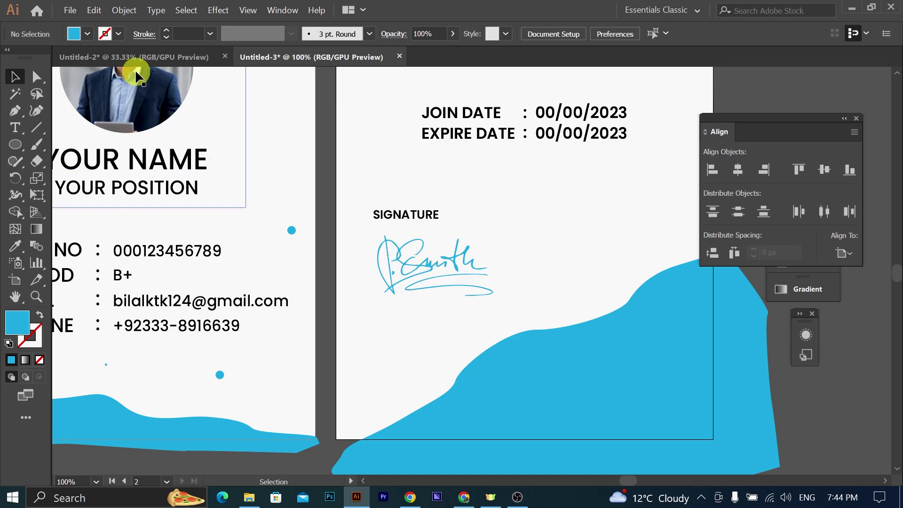
{"action": "double_click", "coordinate": [17, 322]}
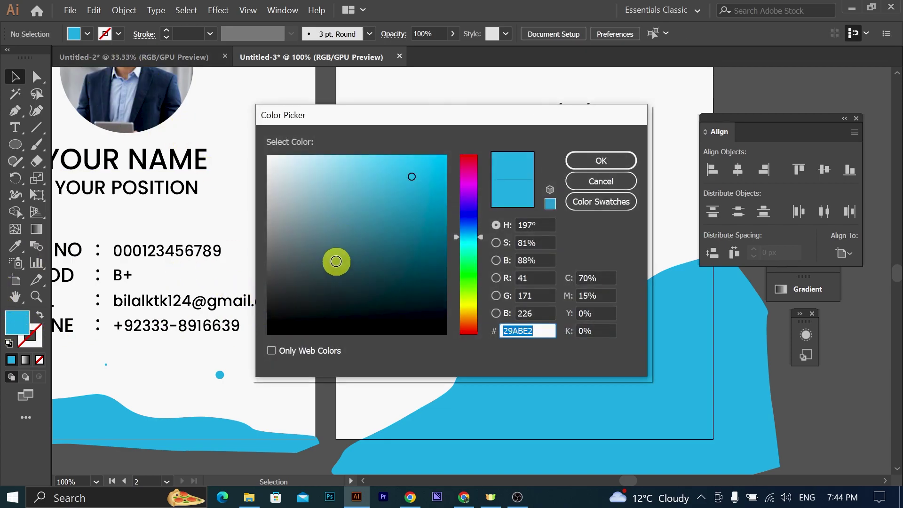
{"action": "left_click_drag", "start_coordinate": [334, 258], "coordinate": [281, 289]}
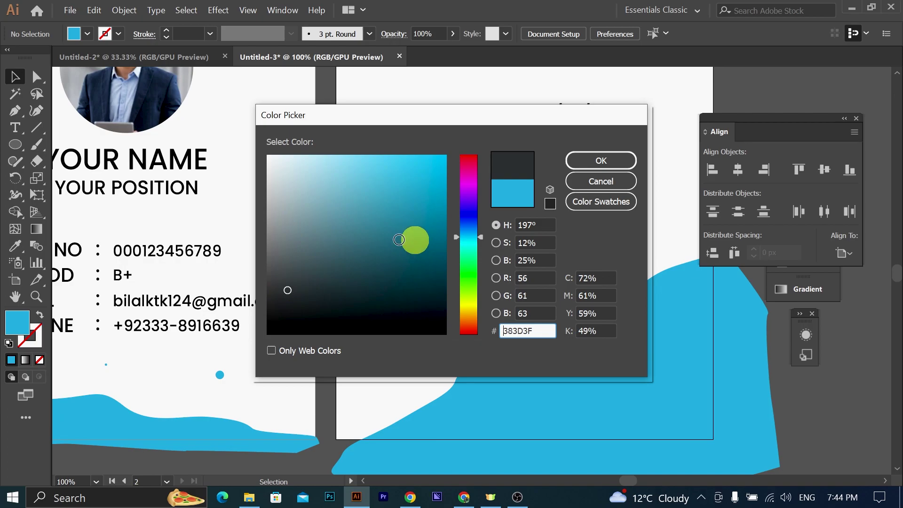
{"action": "left_click", "coordinate": [601, 161]}
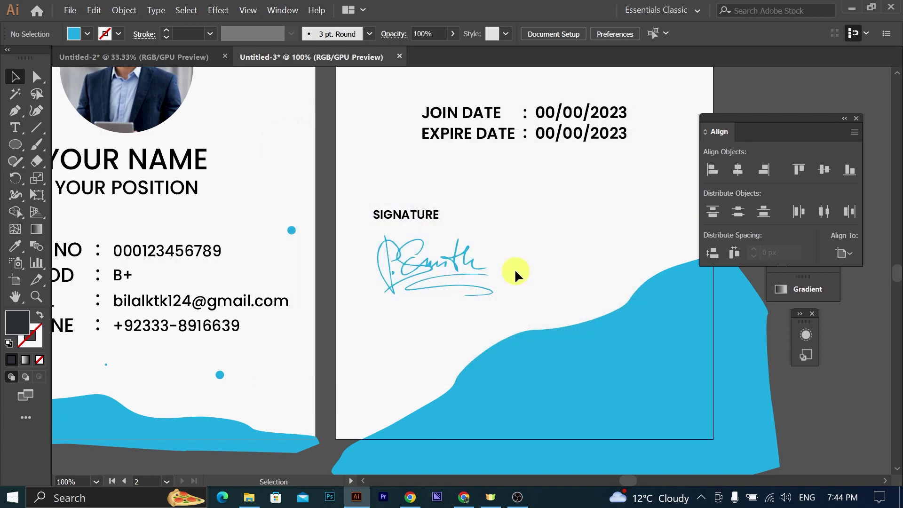
{"action": "left_click", "coordinate": [463, 256]}
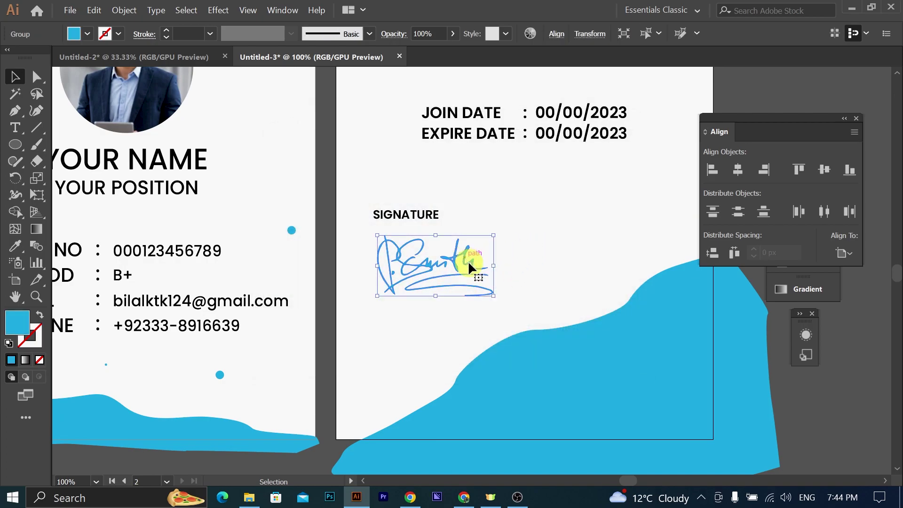
{"action": "double_click", "coordinate": [21, 322]}
{"action": "mouse_move", "coordinate": [329, 288]}
{"action": "left_mouse_down"}
{"action": "mouse_move", "coordinate": [277, 302]}
{"action": "mouse_move", "coordinate": [286, 296]}
{"action": "left_mouse_up"}
{"action": "left_click", "coordinate": [601, 160]}
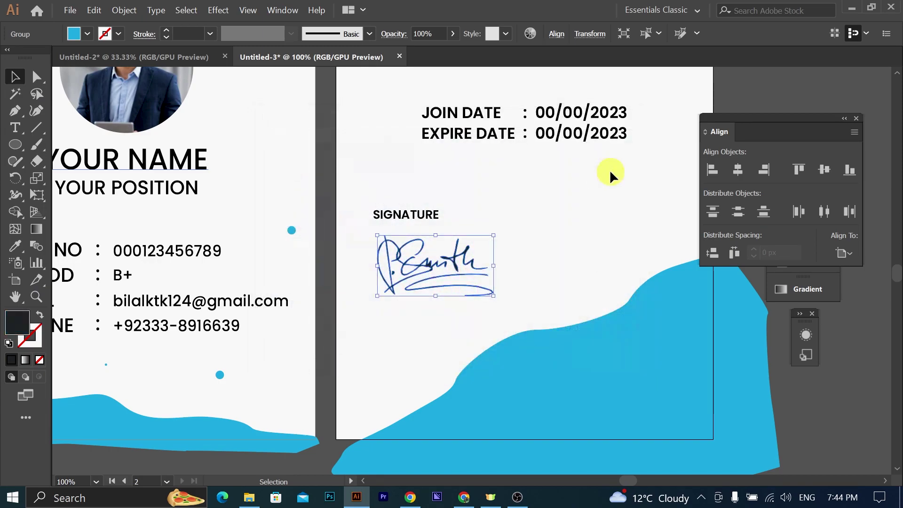
{"action": "left_click", "coordinate": [609, 175]}
{"action": "key", "text": "ctrl+minus"}
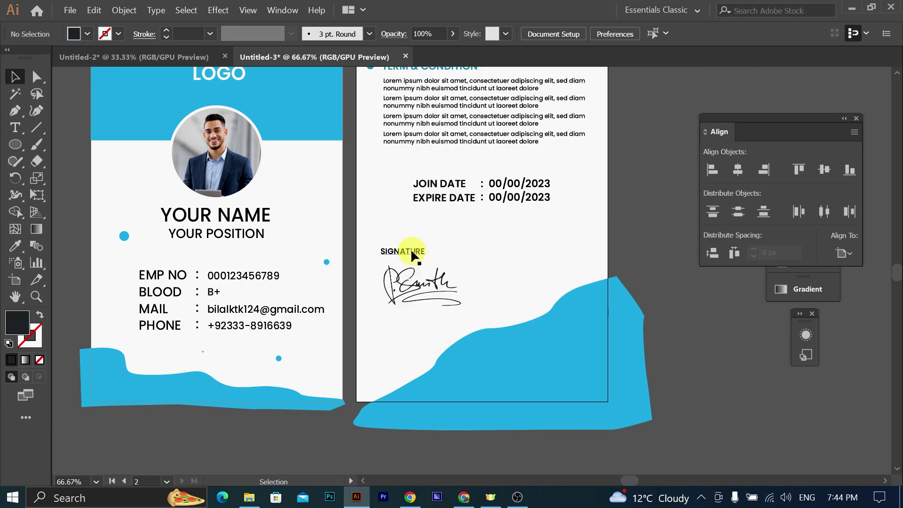
Step: Copy the two small front-card dots toward the back card and nudge them up
{"action": "scroll", "coordinate": [481, 257], "scroll_direction": "up", "scroll_amount": 1}
{"action": "key", "text": "ctrl+minus"}
{"action": "scroll", "coordinate": [493, 258], "scroll_direction": "up", "scroll_amount": 1}
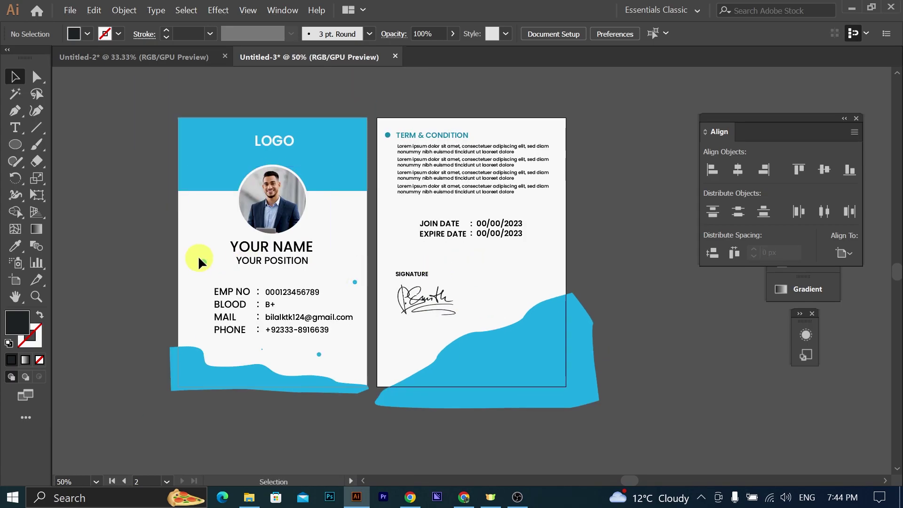
{"action": "left_click", "coordinate": [200, 262]}
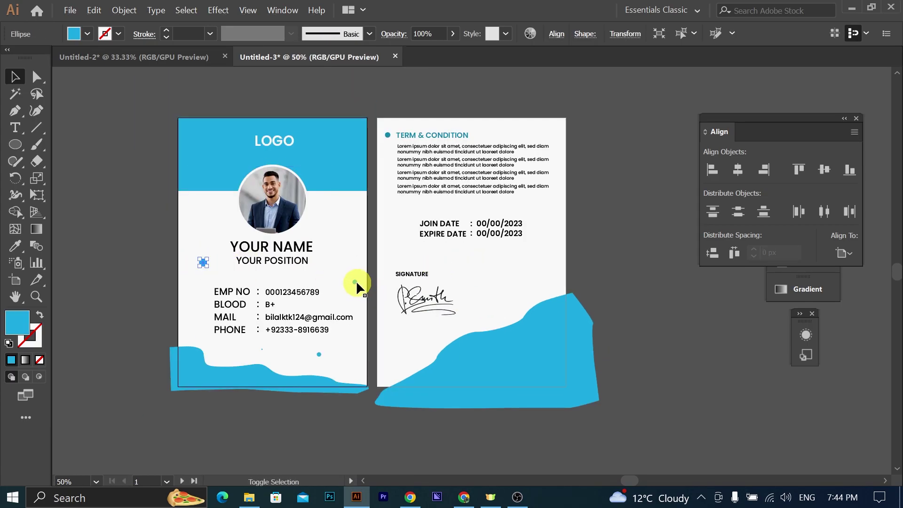
{"action": "left_click", "coordinate": [355, 281], "text": "shift"}
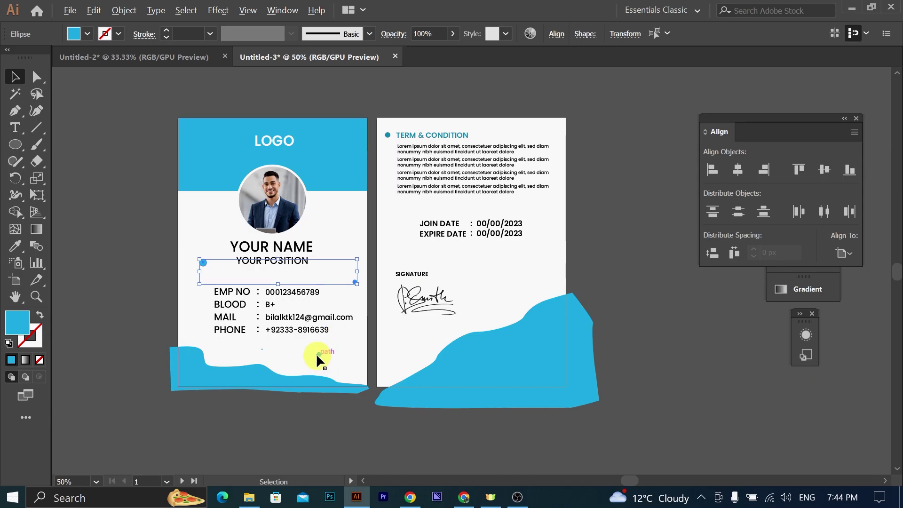
{"action": "left_click_drag", "start_coordinate": [319, 351], "coordinate": [318, 351]}
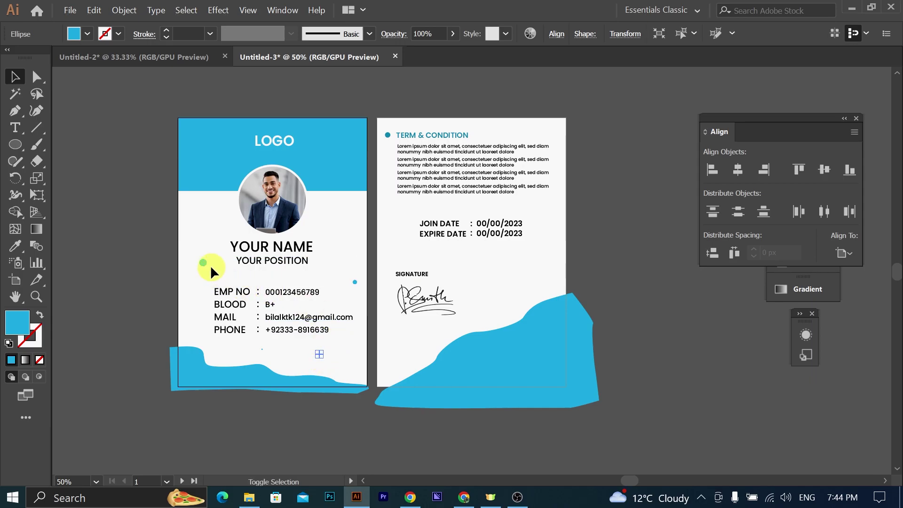
{"action": "left_click_drag", "start_coordinate": [204, 261], "coordinate": [404, 239]}
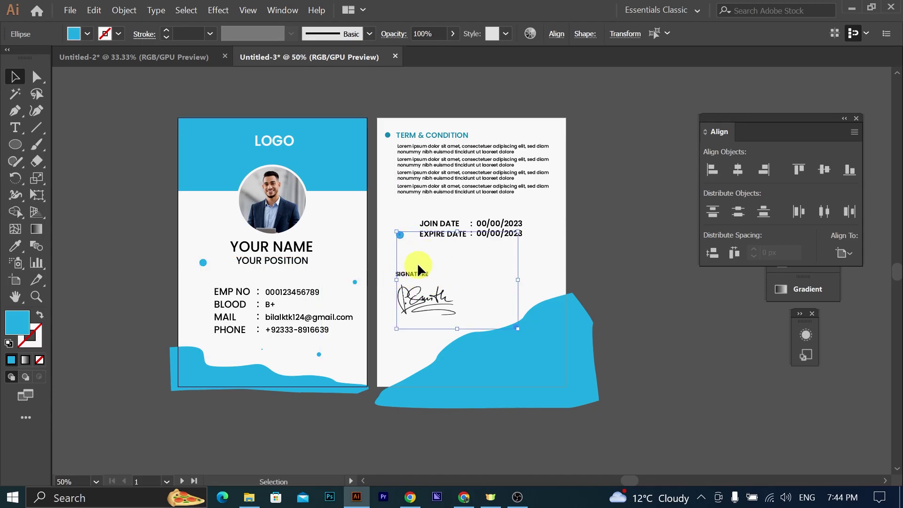
{"action": "key", "text": "Up"}
{"action": "key", "text": "Up"}
{"action": "key", "text": "Up"}
{"action": "key", "text": "Up"}
{"action": "key", "text": "Up"}
{"action": "key", "text": "Up"}
{"action": "key", "text": "Up"}
{"action": "key", "text": "Up"}
{"action": "key", "text": "Up"}
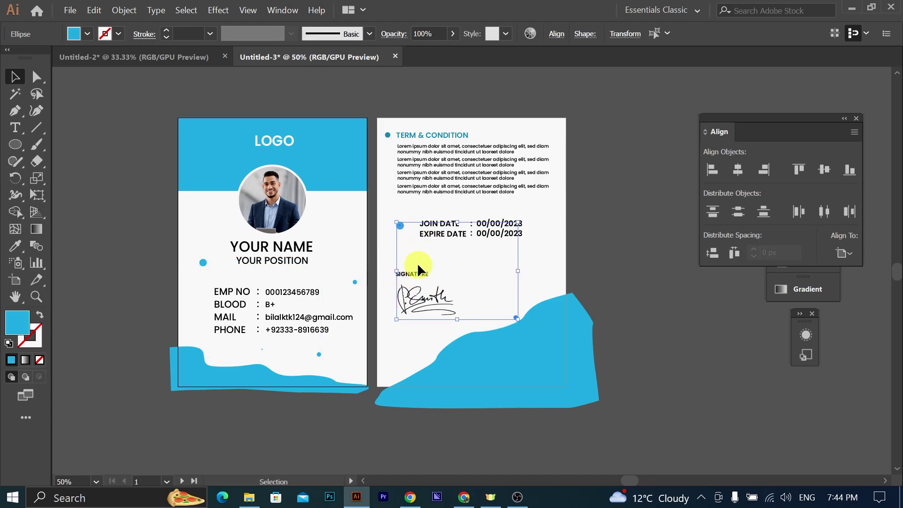
{"action": "key", "text": "Up"}
{"action": "key", "text": "Up"}
{"action": "key", "text": "Up"}
{"action": "left_click", "coordinate": [612, 231]}
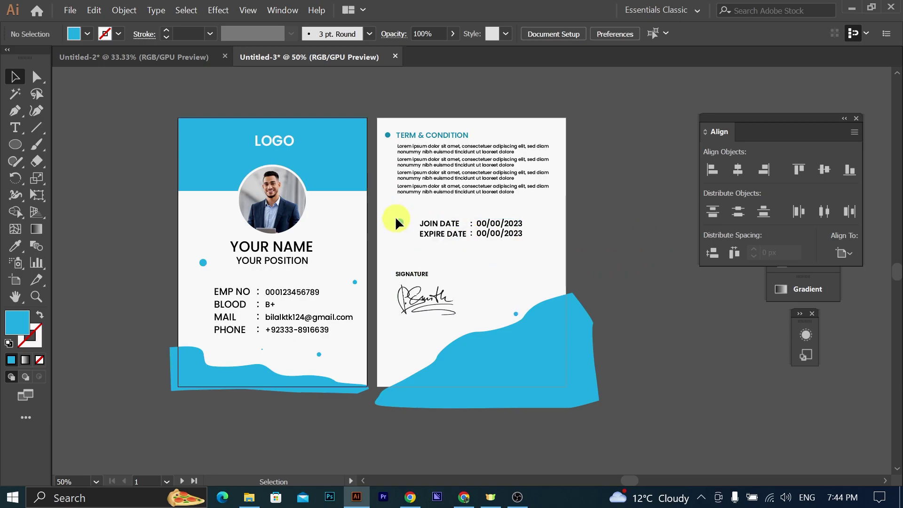
Step: Move a dot to the back card's right edge, copy one above SIGNATURE at about half opacity
{"action": "left_click_drag", "start_coordinate": [398, 220], "coordinate": [546, 218]}
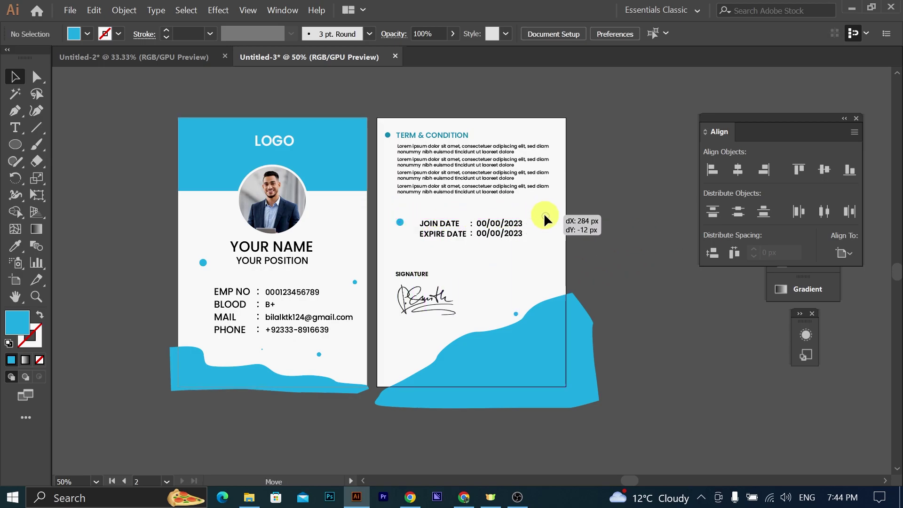
{"action": "left_click", "coordinate": [577, 219]}
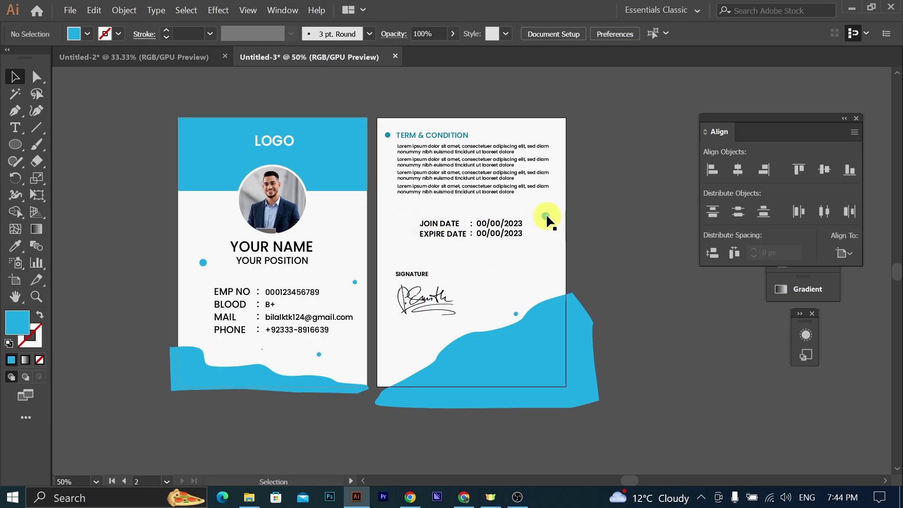
{"action": "left_click_drag", "start_coordinate": [545, 215], "coordinate": [450, 261]}
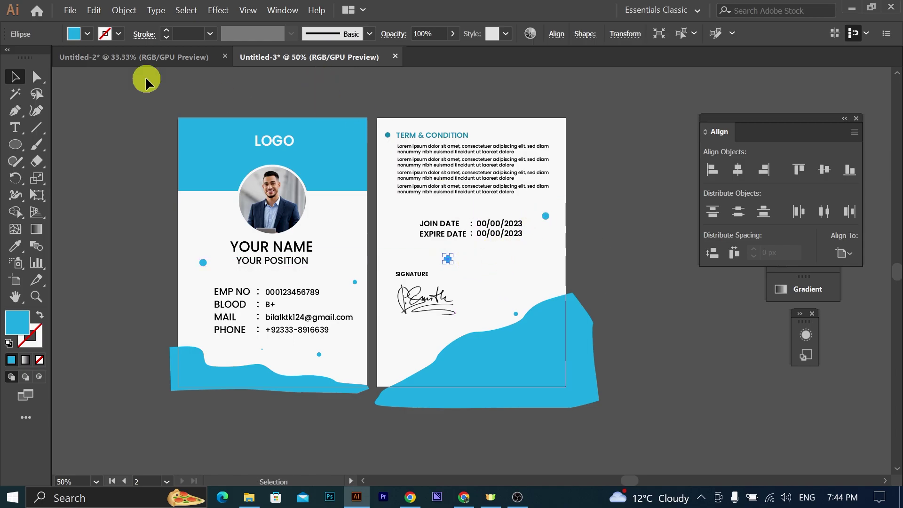
{"action": "left_click", "coordinate": [453, 34]}
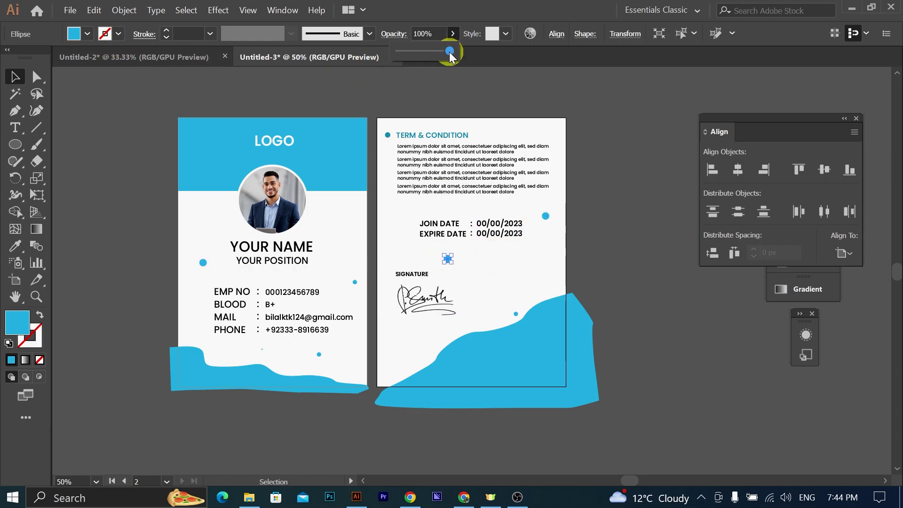
{"action": "left_click_drag", "start_coordinate": [453, 51], "coordinate": [421, 51]}
{"action": "left_click", "coordinate": [684, 216]}
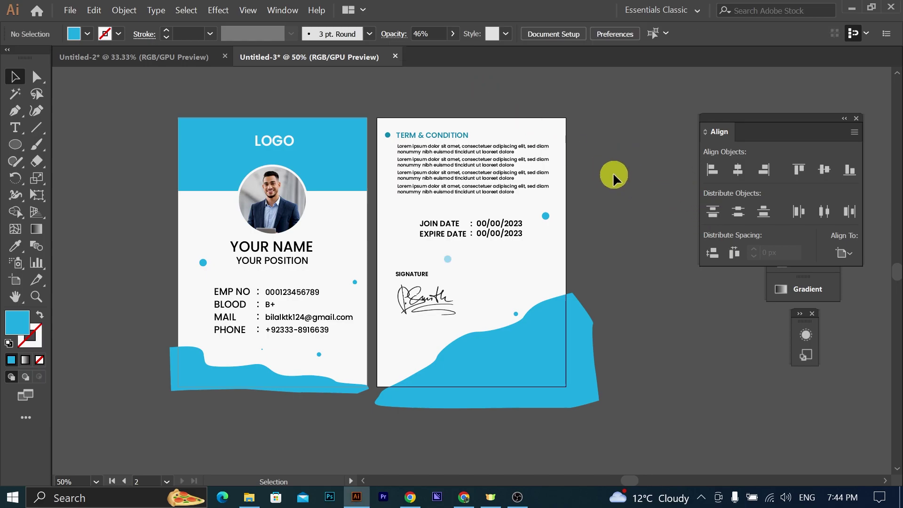
Step: Lower the opacity of the right-edge dot and the small dots on the front card
{"action": "left_click", "coordinate": [546, 217]}
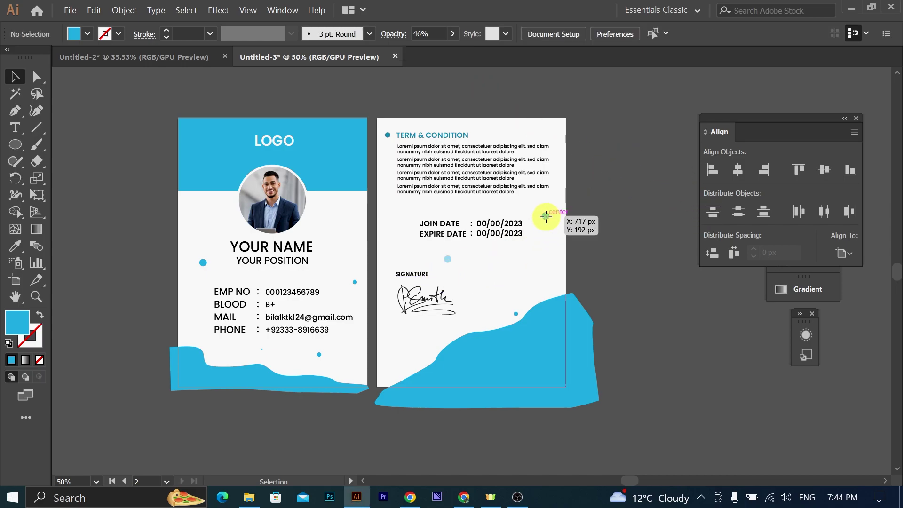
{"action": "left_click", "coordinate": [453, 34]}
{"action": "left_click", "coordinate": [438, 272]}
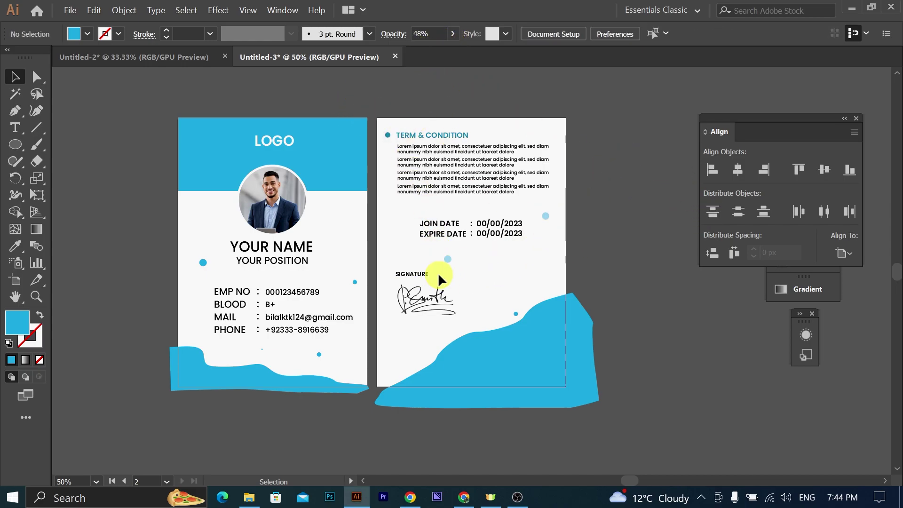
{"action": "left_click", "coordinate": [354, 281]}
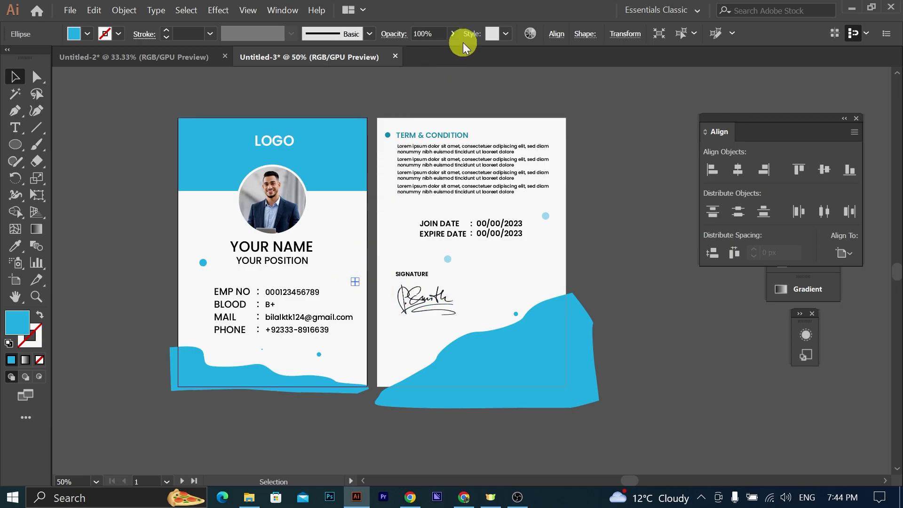
{"action": "left_click", "coordinate": [453, 33]}
{"action": "mouse_move", "coordinate": [423, 50]}
{"action": "left_mouse_down"}
{"action": "mouse_move", "coordinate": [441, 51]}
{"action": "mouse_move", "coordinate": [410, 52]}
{"action": "left_mouse_up"}
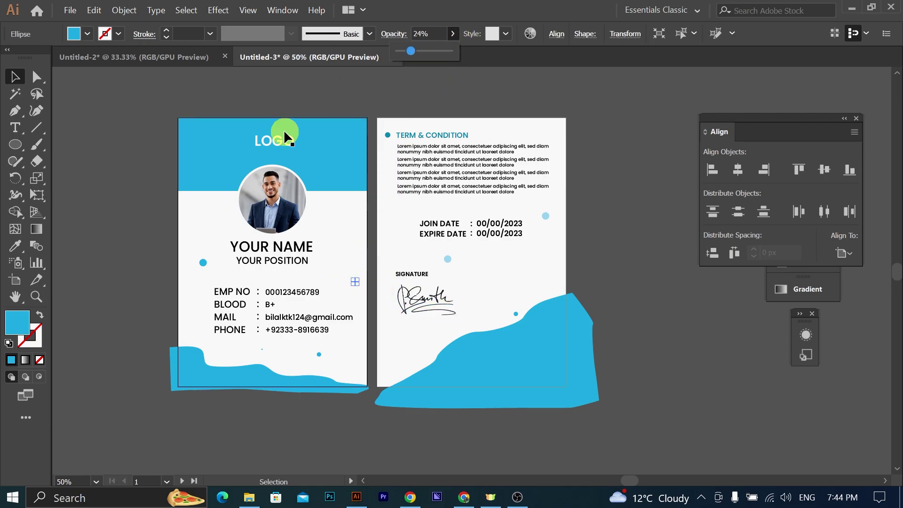
{"action": "left_click", "coordinate": [176, 262]}
{"action": "left_click", "coordinate": [203, 262]}
{"action": "left_click", "coordinate": [453, 34]}
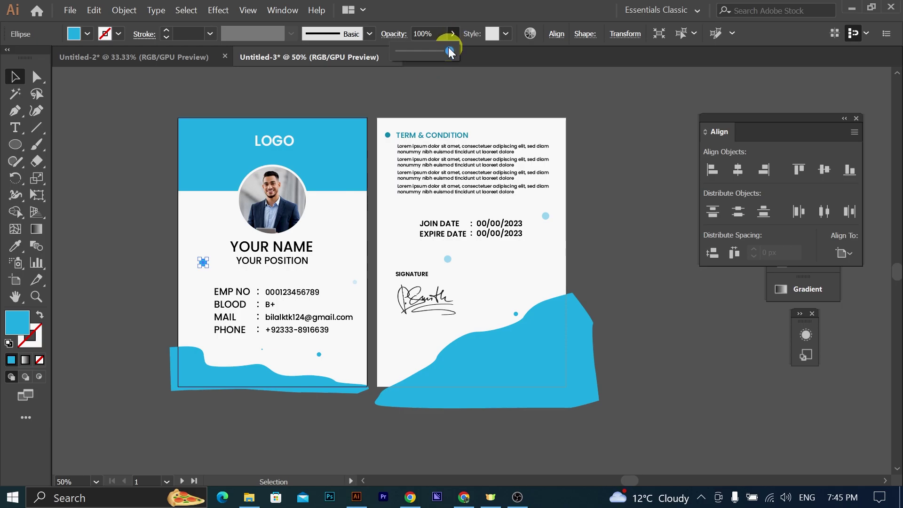
{"action": "left_click", "coordinate": [105, 170]}
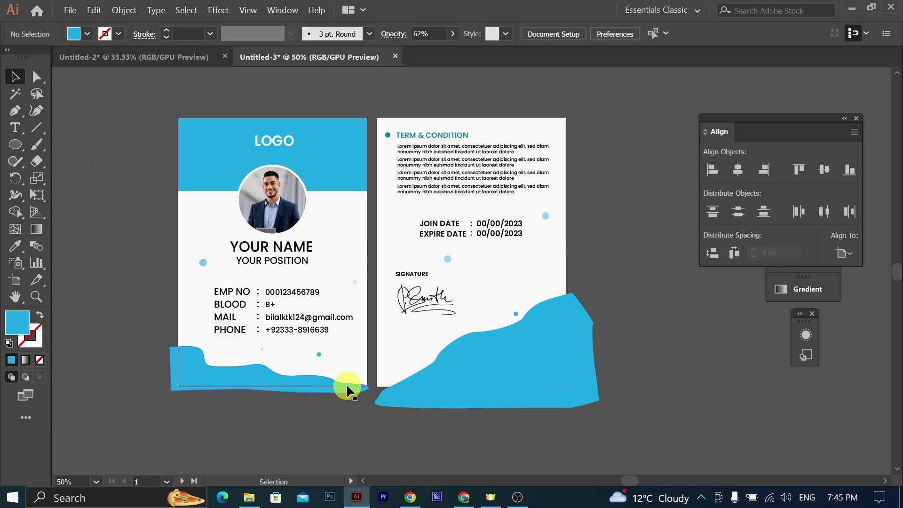
Step: Increase the font size of the four Lorem ipsum terms paragraphs one step
{"action": "left_click_drag", "start_coordinate": [462, 345], "coordinate": [477, 317]}
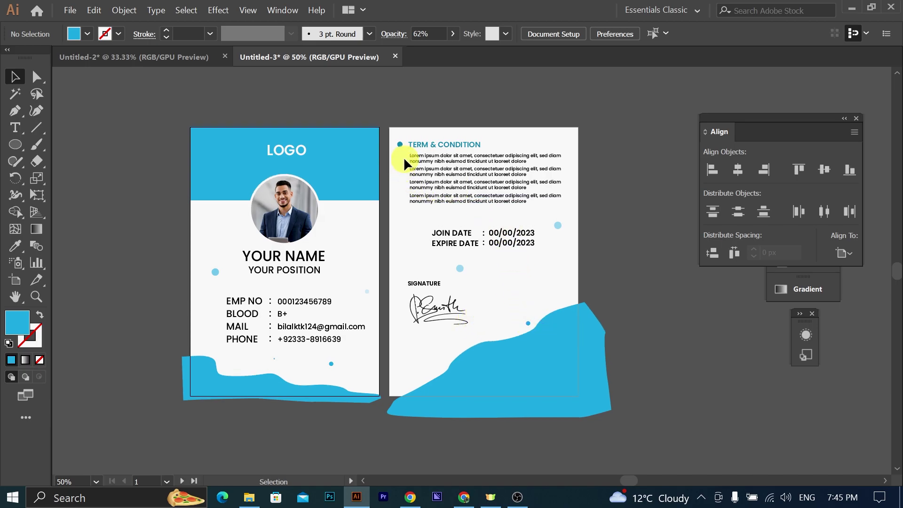
{"action": "left_click_drag", "start_coordinate": [404, 157], "coordinate": [462, 197]}
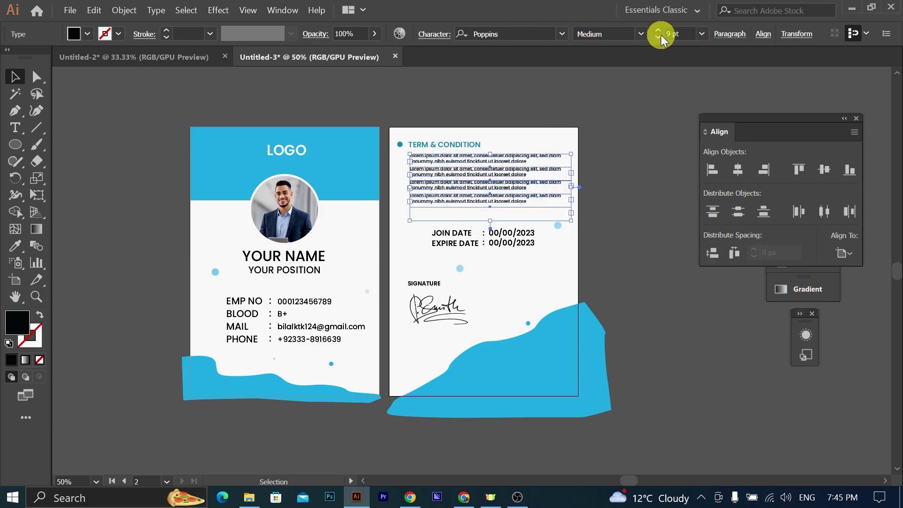
{"action": "left_click", "coordinate": [660, 32]}
{"action": "left_click", "coordinate": [647, 205]}
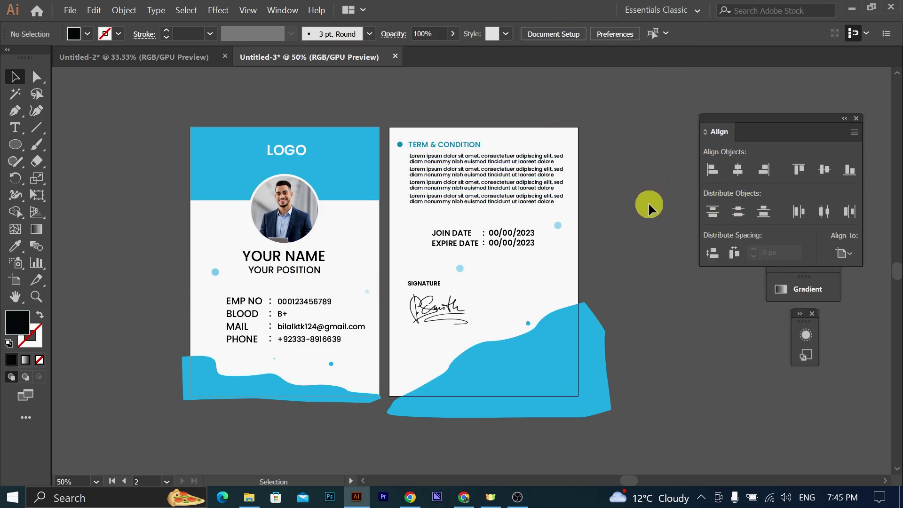
Step: Set the employee detail values column on the front card to 16 pt
{"action": "scroll", "coordinate": [585, 213], "scroll_direction": "up", "scroll_amount": 1}
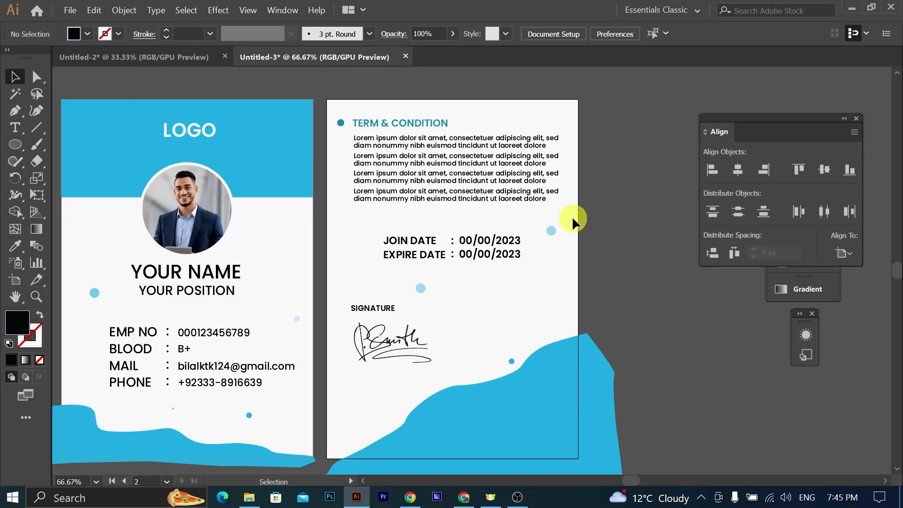
{"action": "scroll", "coordinate": [571, 215], "scroll_direction": "down", "scroll_amount": 1}
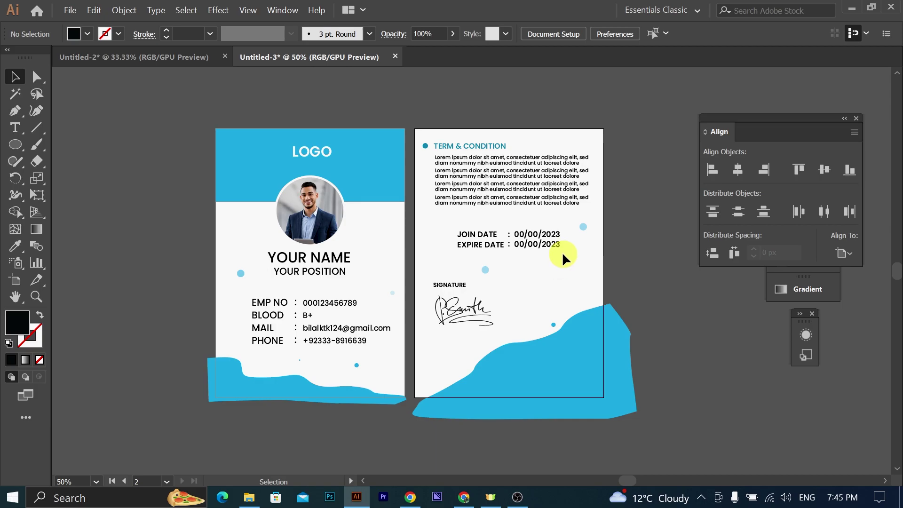
{"action": "scroll", "coordinate": [441, 339], "scroll_direction": "left", "scroll_amount": 1}
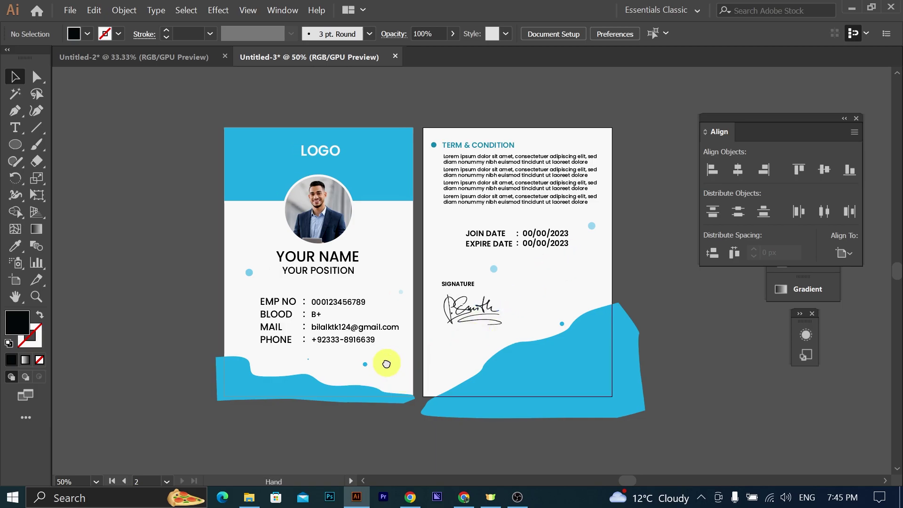
{"action": "scroll", "coordinate": [389, 363], "scroll_direction": "left", "scroll_amount": 1}
{"action": "scroll", "coordinate": [365, 357], "scroll_direction": "up", "scroll_amount": 1}
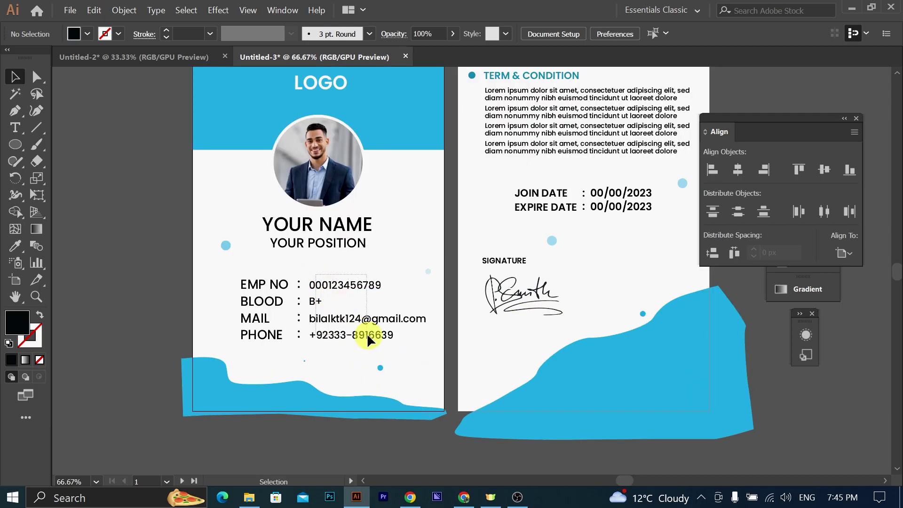
{"action": "left_click_drag", "start_coordinate": [316, 276], "coordinate": [375, 351]}
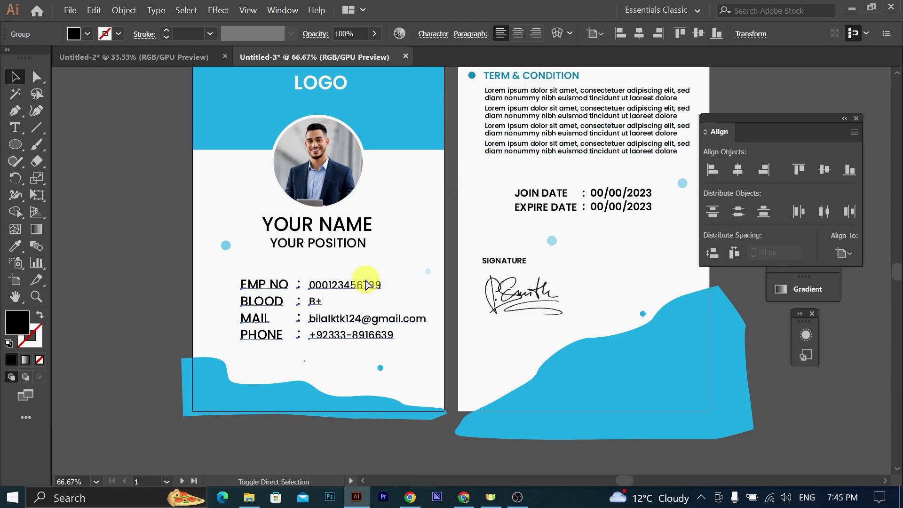
{"action": "left_click", "coordinate": [315, 369]}
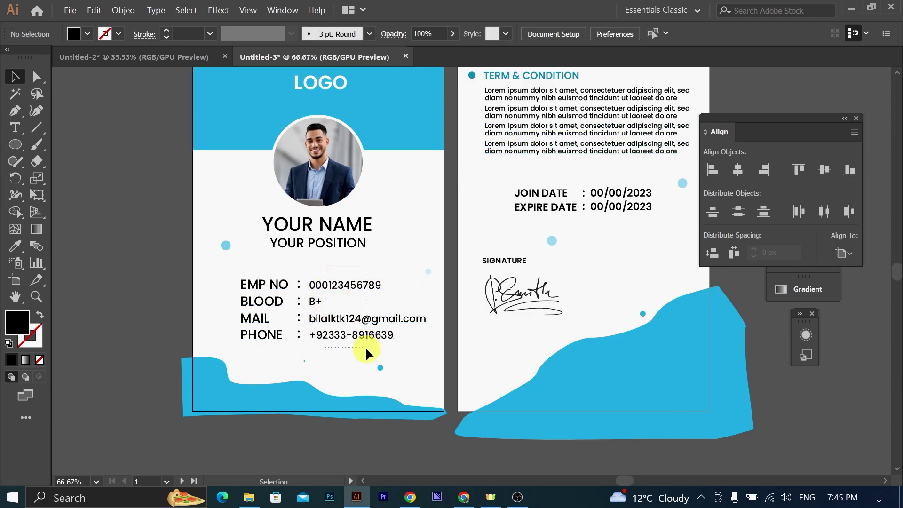
{"action": "left_click_drag", "start_coordinate": [324, 264], "coordinate": [368, 352]}
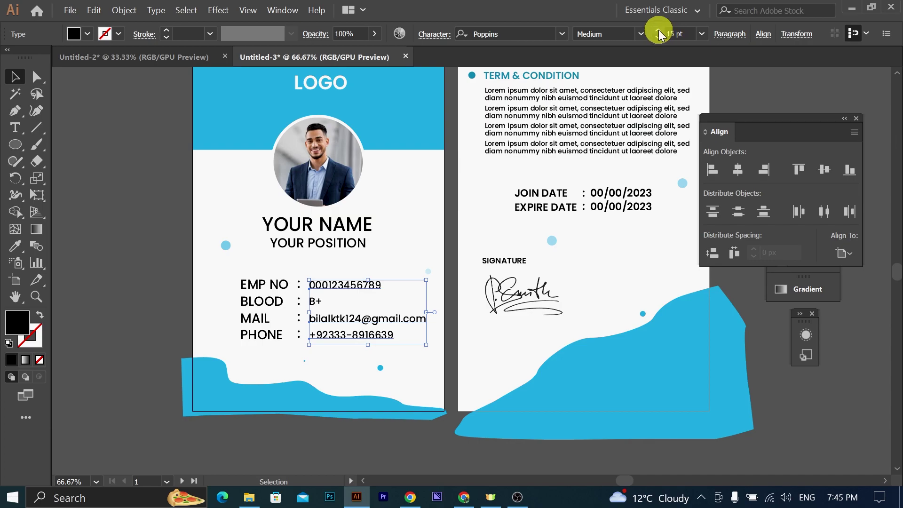
{"action": "left_click", "coordinate": [658, 30]}
{"action": "left_click", "coordinate": [139, 187]}
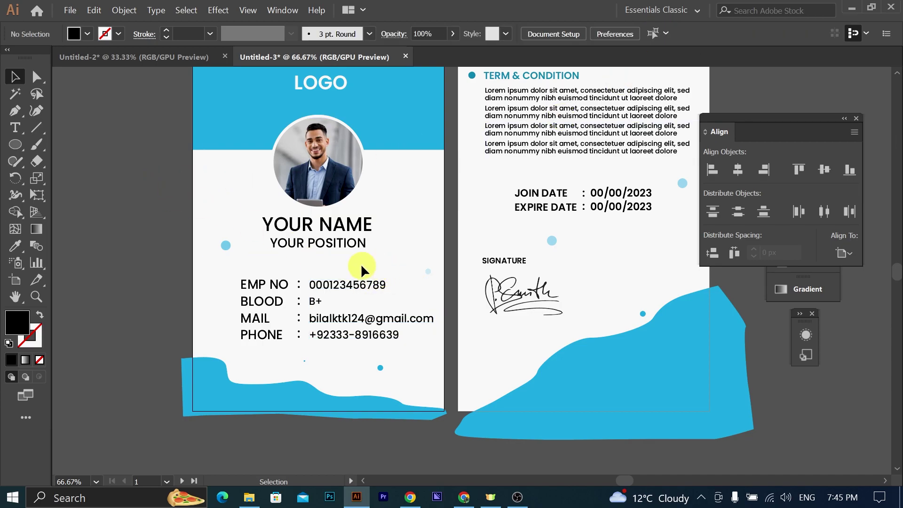
Step: Make the detail values SemiBold, then select the four labels from EMP NO to PHONE
{"action": "left_click_drag", "start_coordinate": [342, 269], "coordinate": [313, 333]}
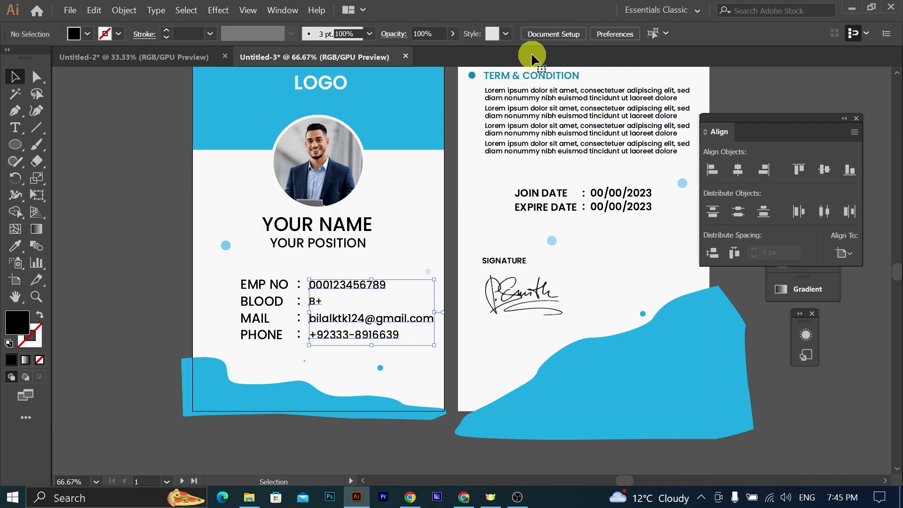
{"action": "left_click", "coordinate": [641, 34]}
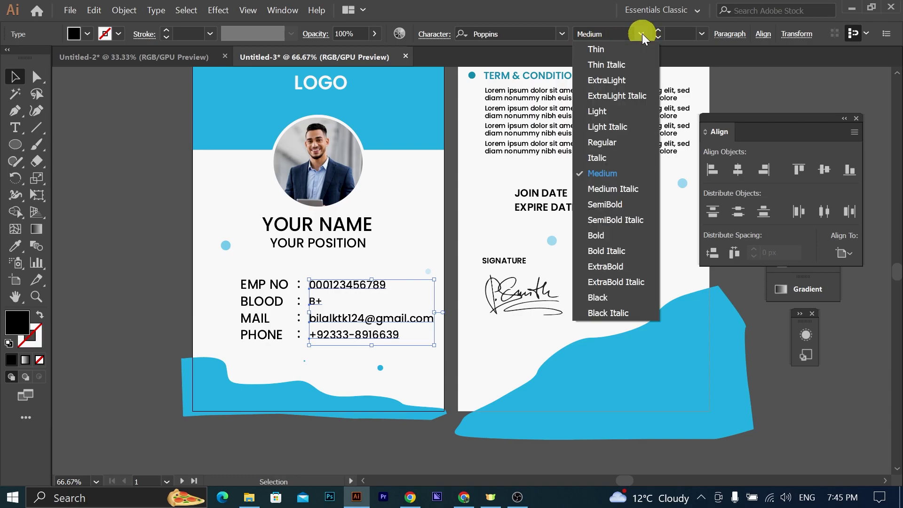
{"action": "left_click", "coordinate": [604, 204]}
{"action": "left_click", "coordinate": [160, 215]}
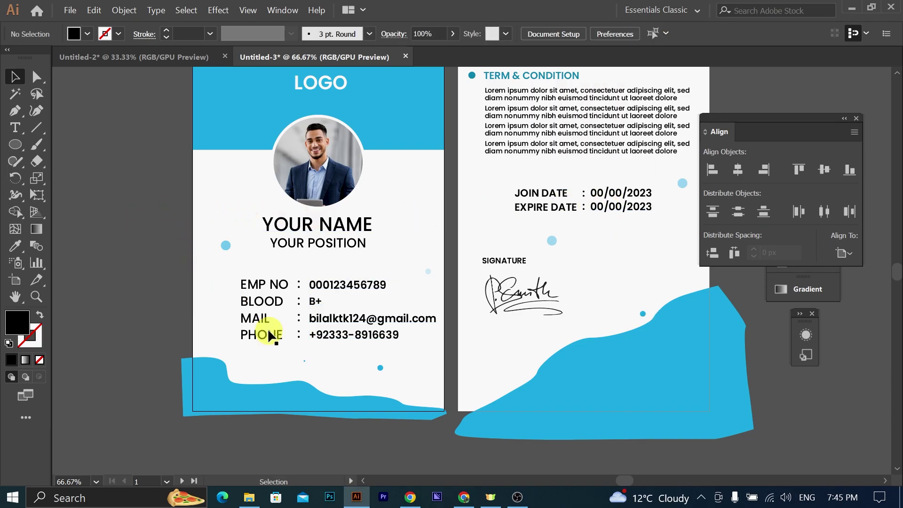
{"action": "left_click", "coordinate": [267, 298]}
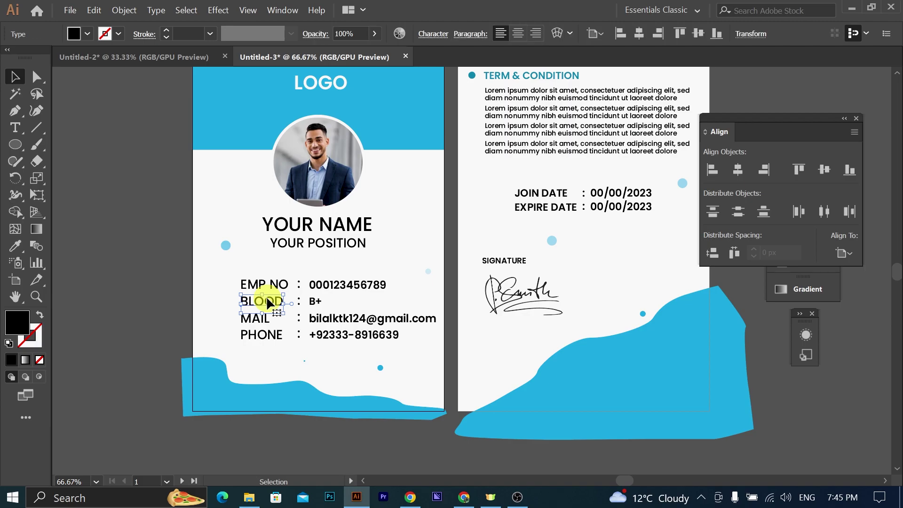
{"action": "left_click_drag", "start_coordinate": [229, 281], "coordinate": [272, 355]}
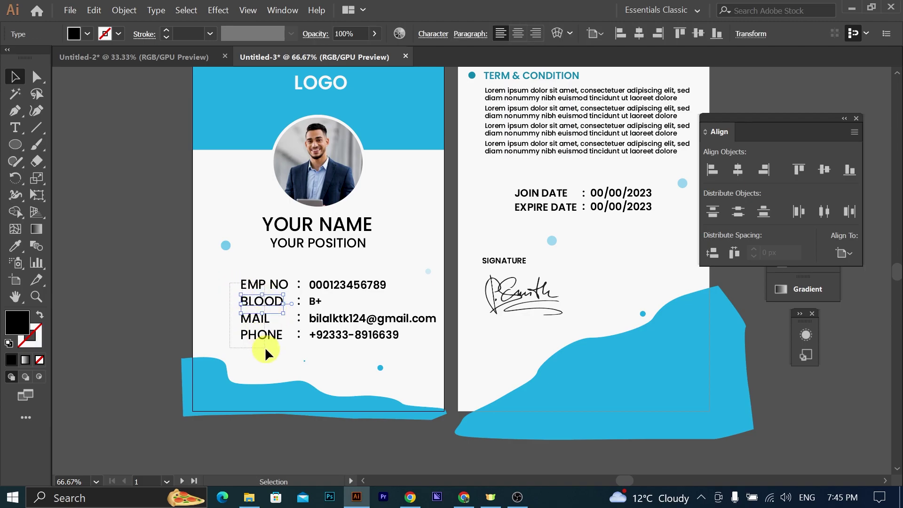
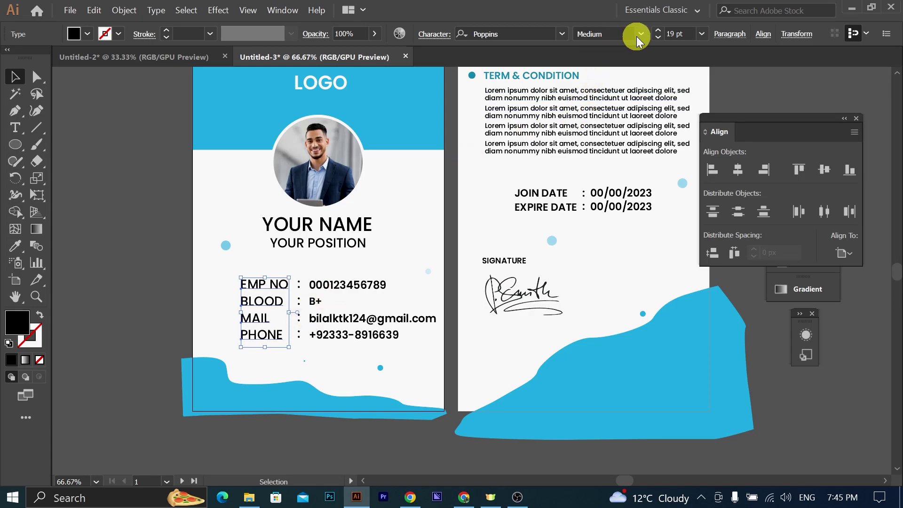
Step: Keep the card labels at Medium font weight, then deselect them
{"action": "left_click", "coordinate": [641, 34]}
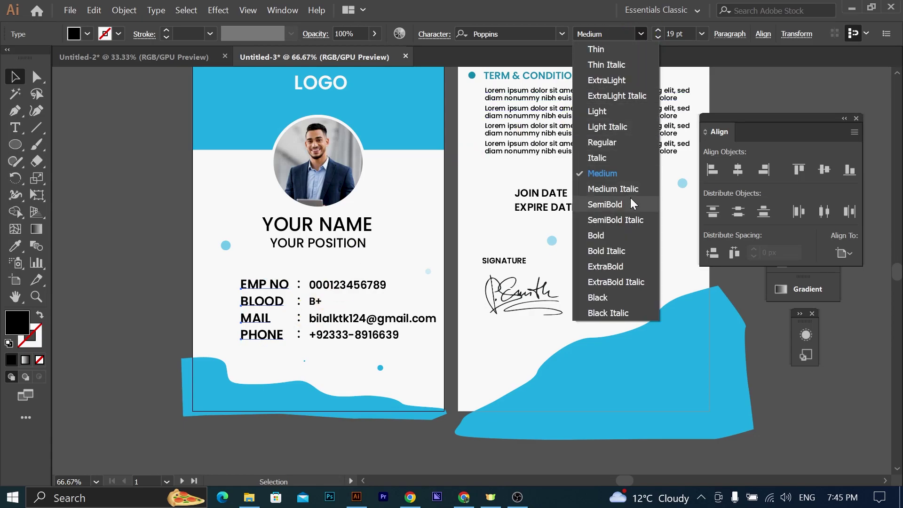
{"action": "left_click", "coordinate": [629, 173]}
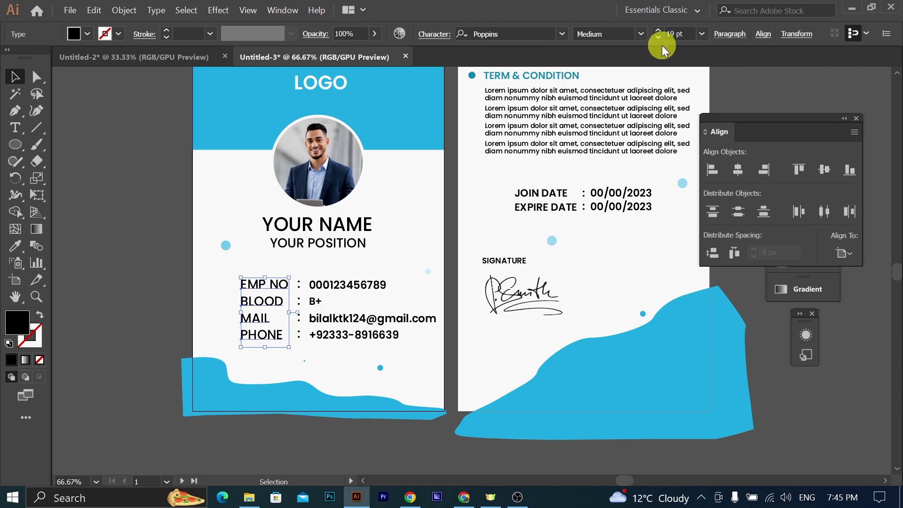
{"action": "left_click", "coordinate": [434, 34]}
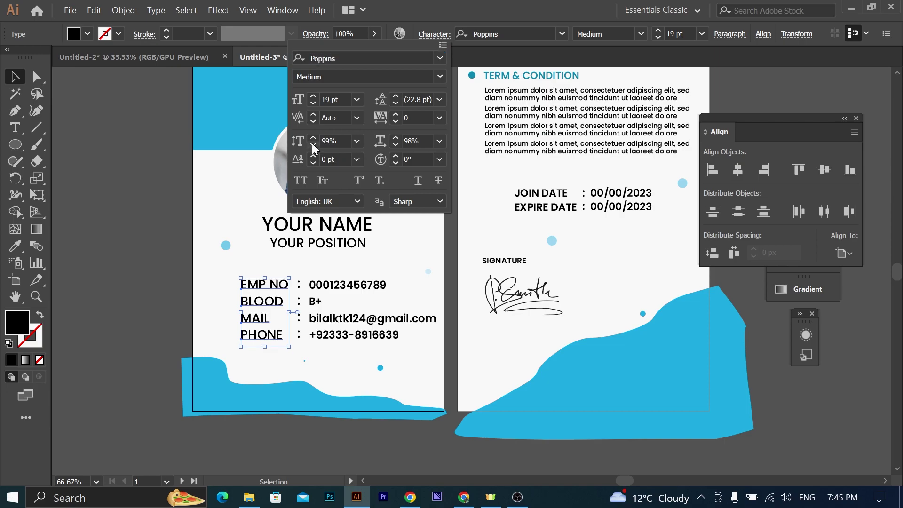
{"action": "left_click", "coordinate": [137, 179]}
{"action": "left_click", "coordinate": [137, 180]}
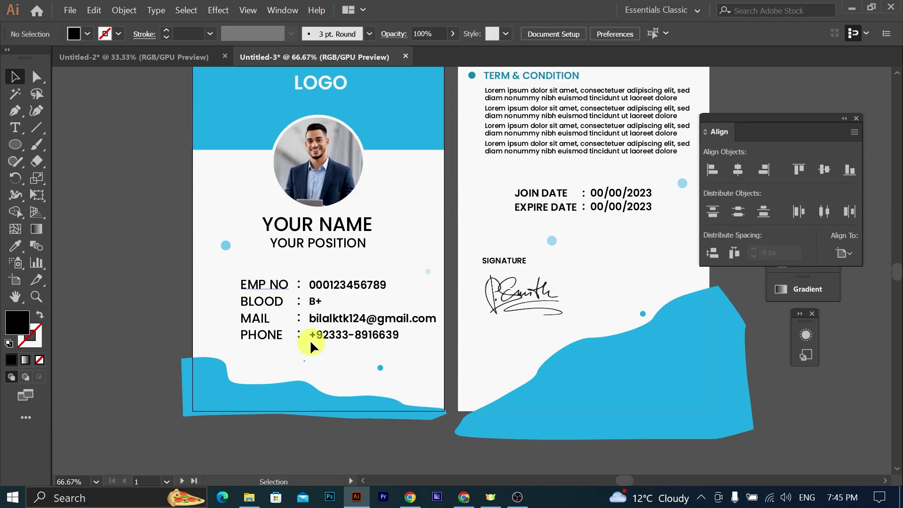
{"action": "scroll", "coordinate": [397, 356], "scroll_direction": "right", "scroll_amount": 1}
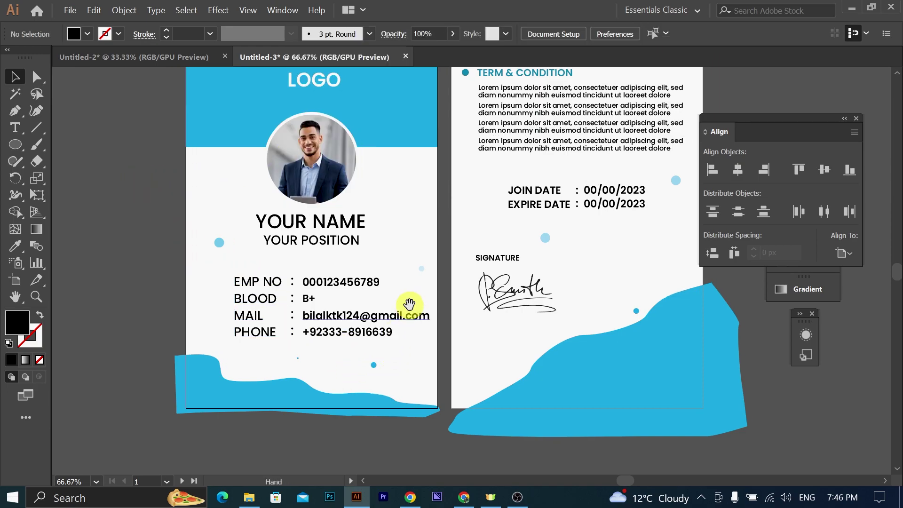
{"action": "scroll", "coordinate": [404, 311], "scroll_direction": "up", "scroll_amount": 1}
{"action": "scroll", "coordinate": [392, 327], "scroll_direction": "right", "scroll_amount": 1}
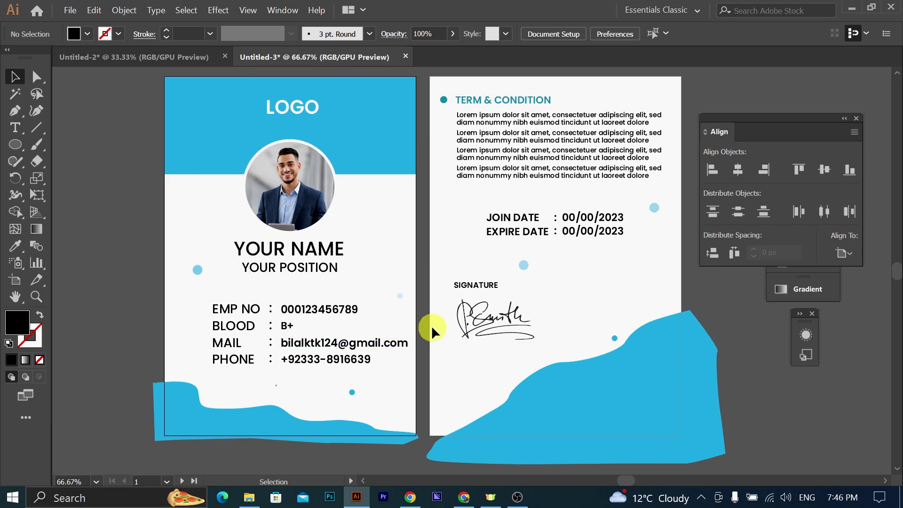
Step: Copy the halftone dots image from the browser
{"action": "left_click", "coordinate": [464, 497]}
{"action": "right_click", "coordinate": [476, 227]}
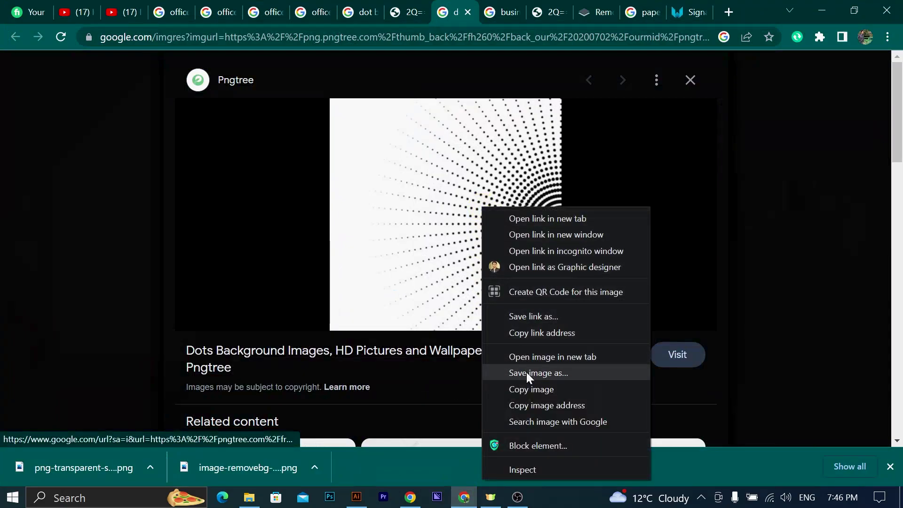
{"action": "left_click", "coordinate": [526, 388]}
{"action": "left_click", "coordinate": [464, 498]}
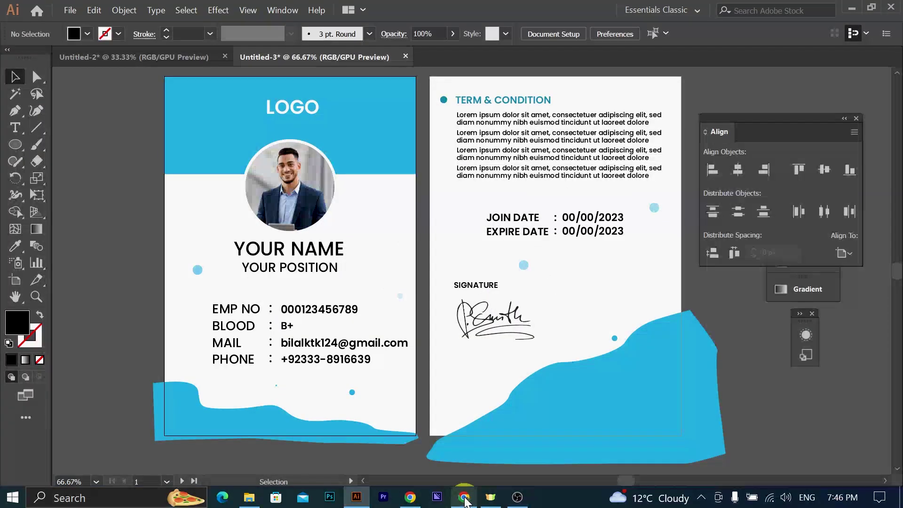
Step: Paste the dots image over the front card header and send it behind the header and photo
{"action": "key", "text": "ctrl+v"}
{"action": "scroll", "coordinate": [423, 287], "scroll_direction": "down", "scroll_amount": 1, "text": "alt"}
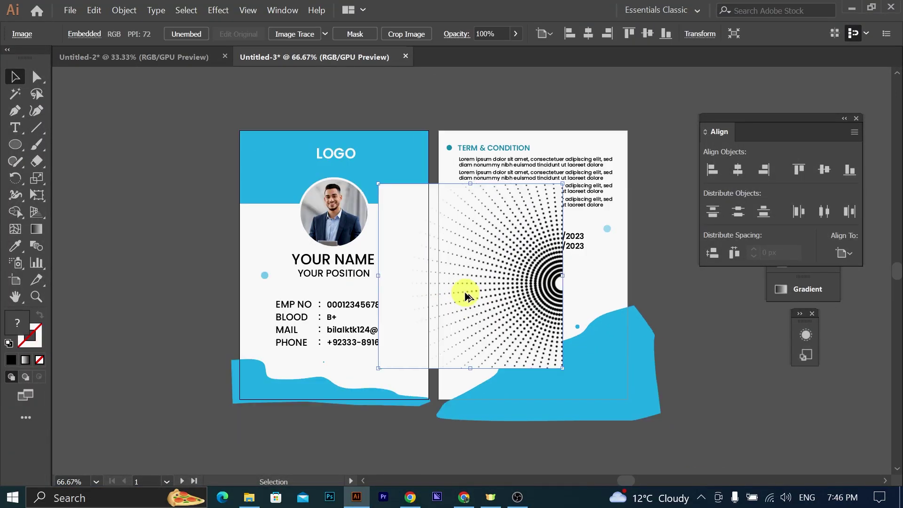
{"action": "mouse_move", "coordinate": [466, 277]}
{"action": "left_mouse_down"}
{"action": "mouse_move", "coordinate": [463, 322]}
{"action": "mouse_move", "coordinate": [356, 202]}
{"action": "left_mouse_up"}
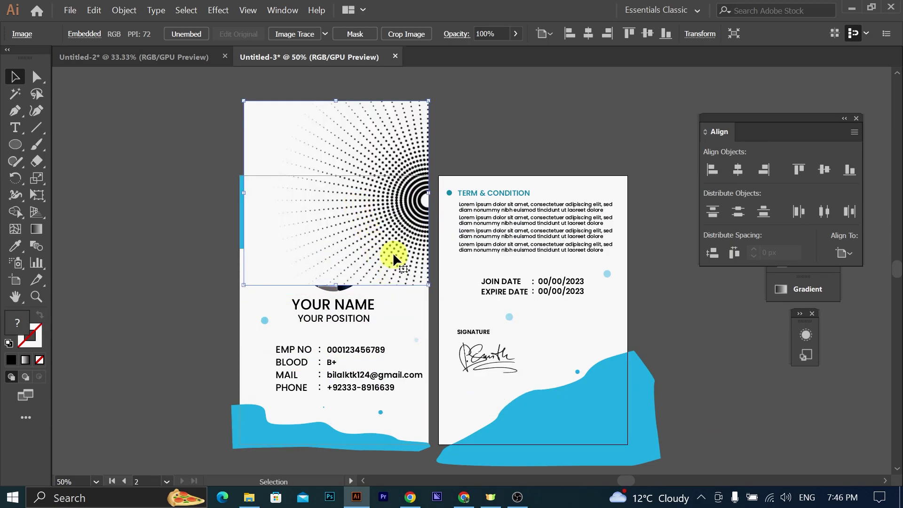
{"action": "left_click_drag", "start_coordinate": [393, 254], "coordinate": [371, 226]}
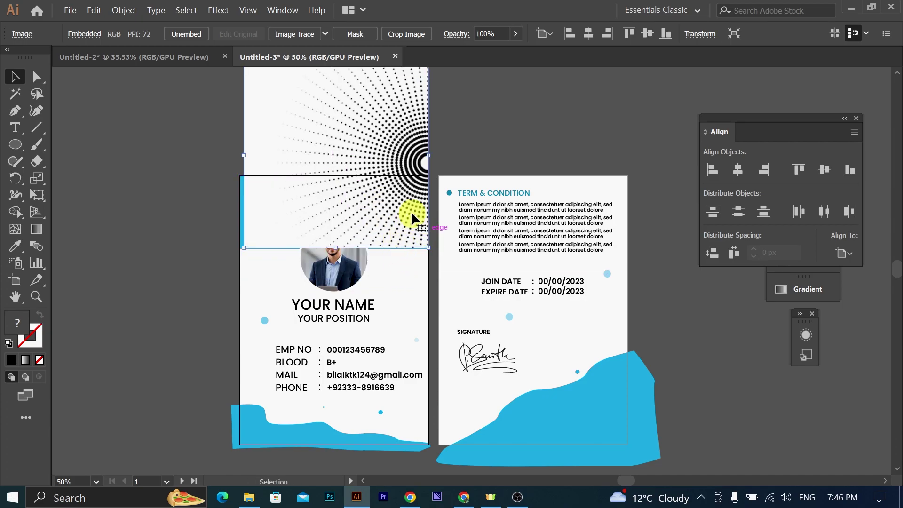
{"action": "key", "text": "ctrl+["}
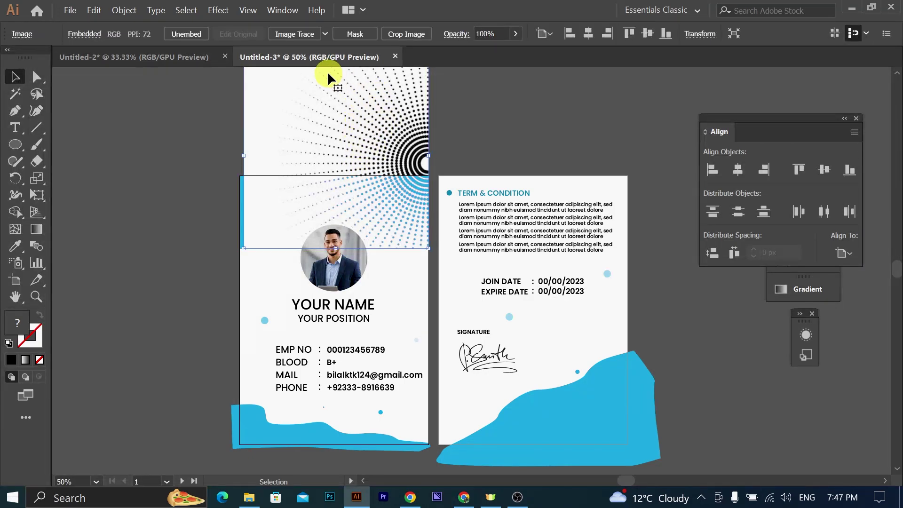
Step: Set the dots image to Lighten blend mode at 15% opacity
{"action": "left_click", "coordinate": [456, 34]}
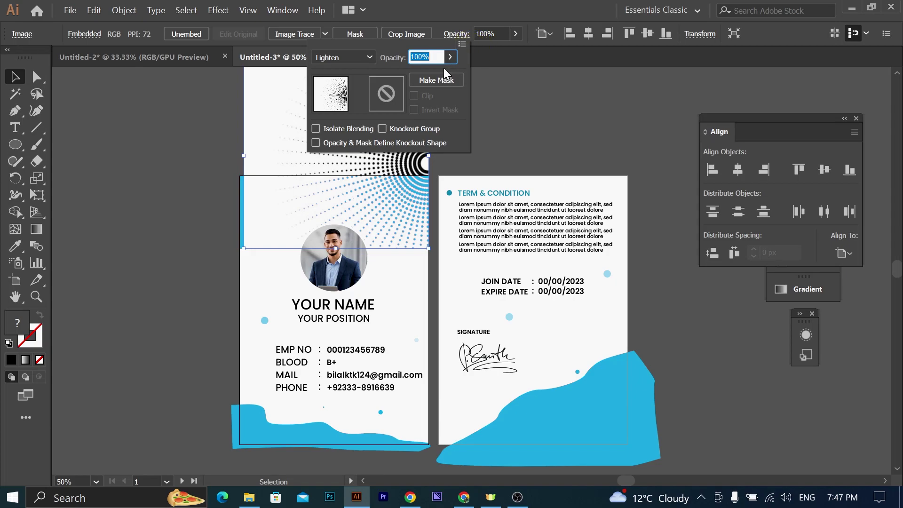
{"action": "left_click", "coordinate": [381, 139]}
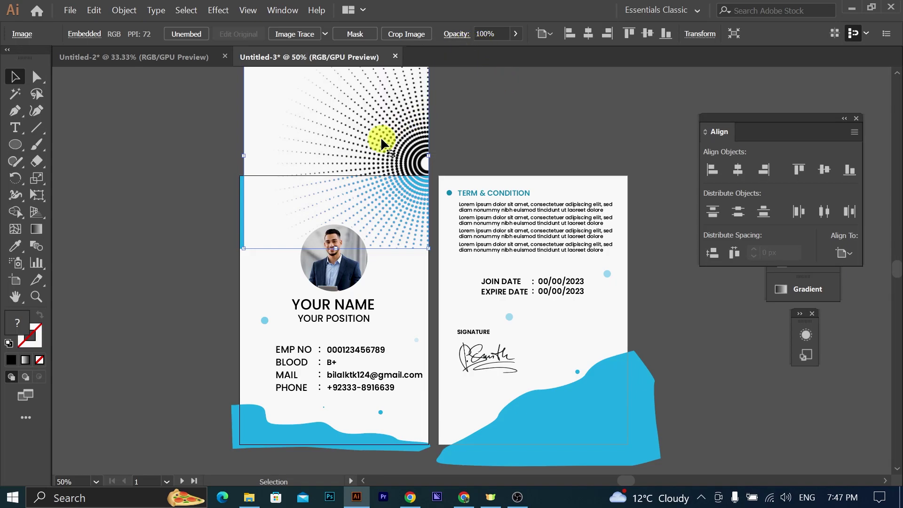
{"action": "left_click", "coordinate": [513, 125]}
{"action": "left_click", "coordinate": [400, 104]}
{"action": "left_click", "coordinate": [470, 37]}
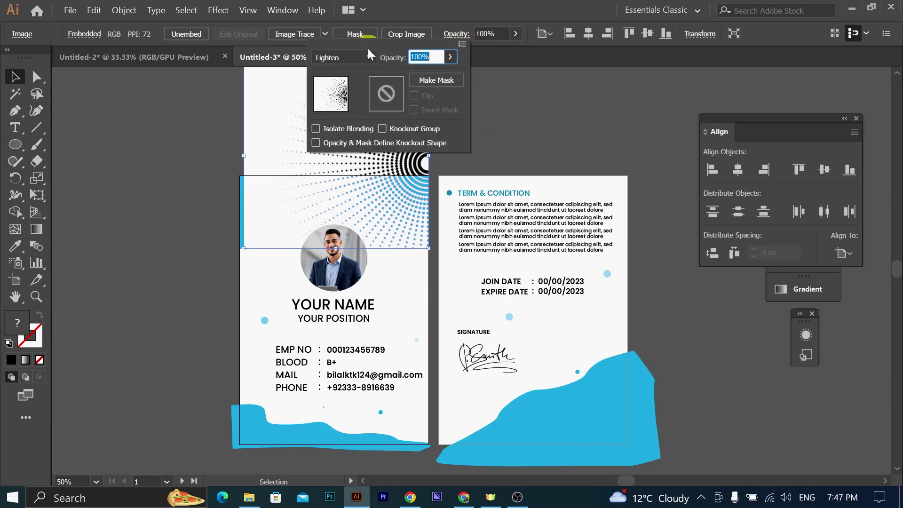
{"action": "left_click", "coordinate": [368, 57]}
{"action": "left_click", "coordinate": [362, 146]}
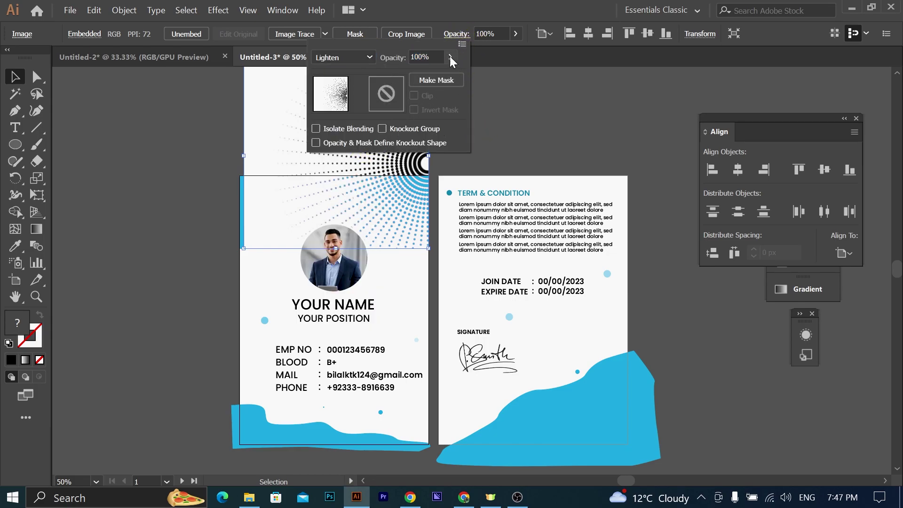
{"action": "left_click_drag", "start_coordinate": [440, 57], "coordinate": [419, 54]}
{"action": "type", "text": "15"}
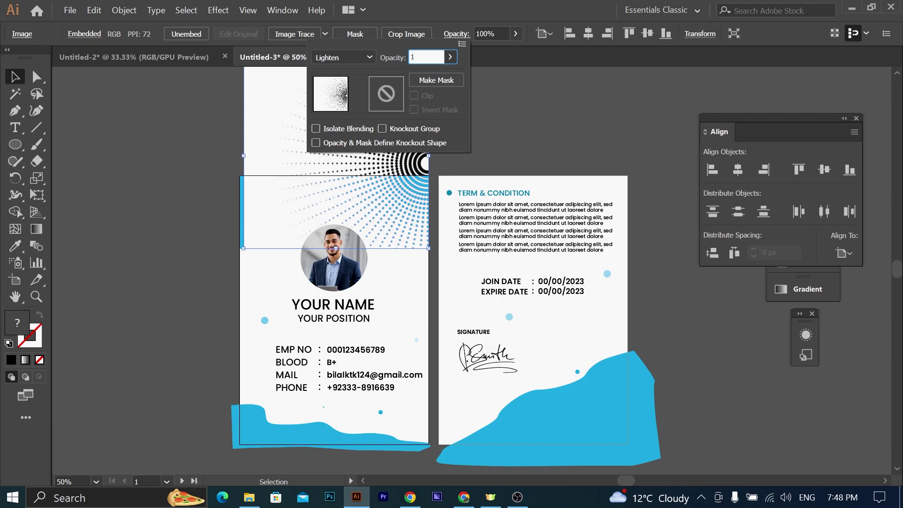
{"action": "left_click", "coordinate": [194, 111]}
Step: Widen the dots image slightly so it reaches the card's left edge
{"action": "left_click", "coordinate": [202, 175]}
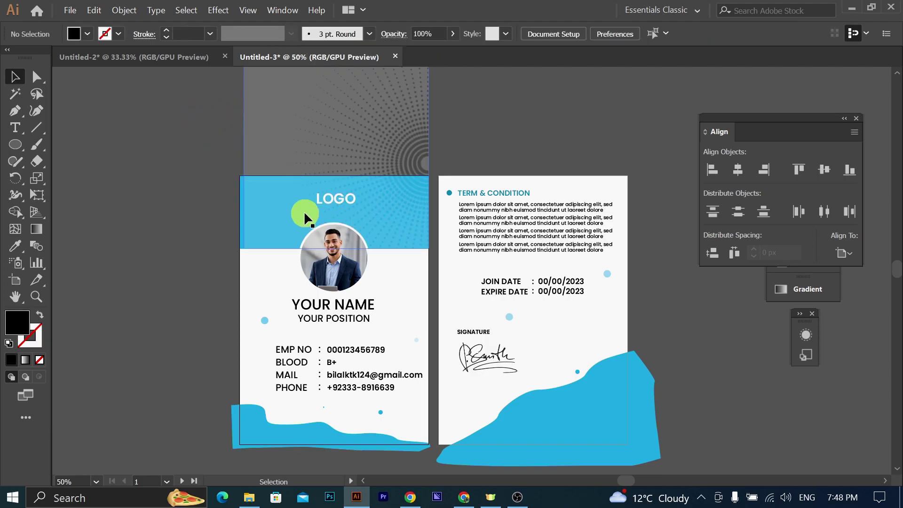
{"action": "left_click", "coordinate": [263, 200]}
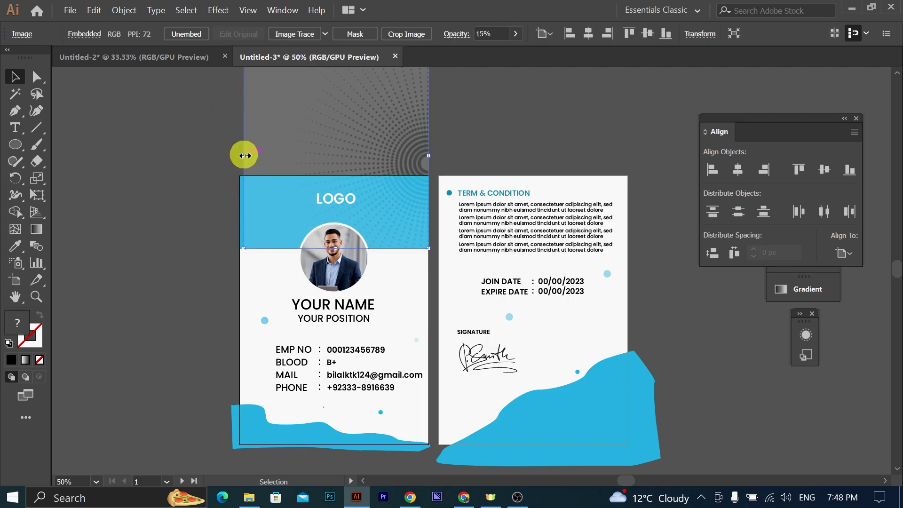
{"action": "left_click_drag", "start_coordinate": [245, 155], "coordinate": [241, 156]}
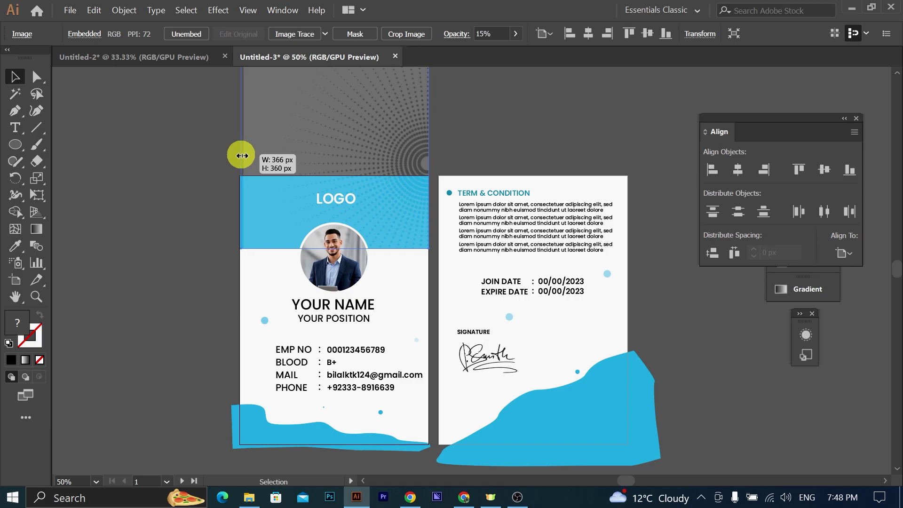
{"action": "left_click_drag", "start_coordinate": [242, 156], "coordinate": [239, 155]}
Step: Draw a white rectangle covering the whole front card
{"action": "left_click", "coordinate": [221, 198]}
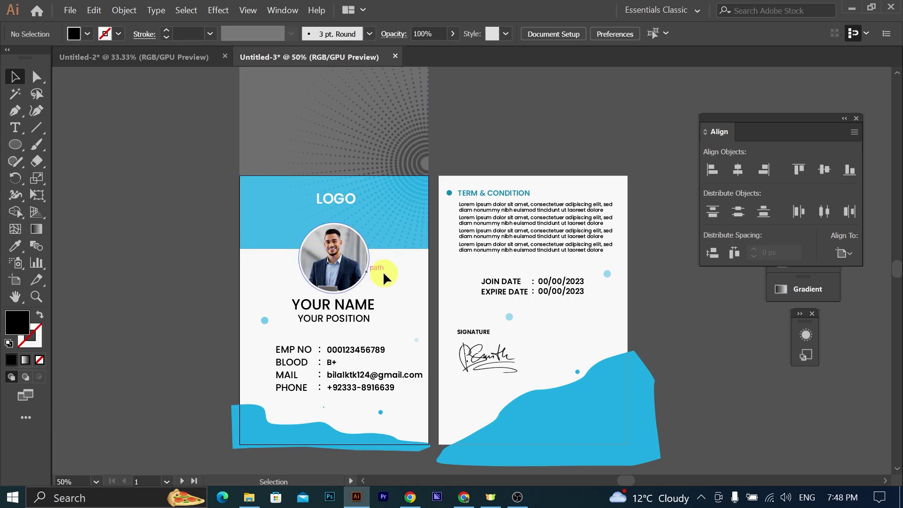
{"action": "scroll", "coordinate": [421, 278], "scroll_direction": "right", "scroll_amount": 1}
{"action": "scroll", "coordinate": [416, 301], "scroll_direction": "down", "scroll_amount": 1}
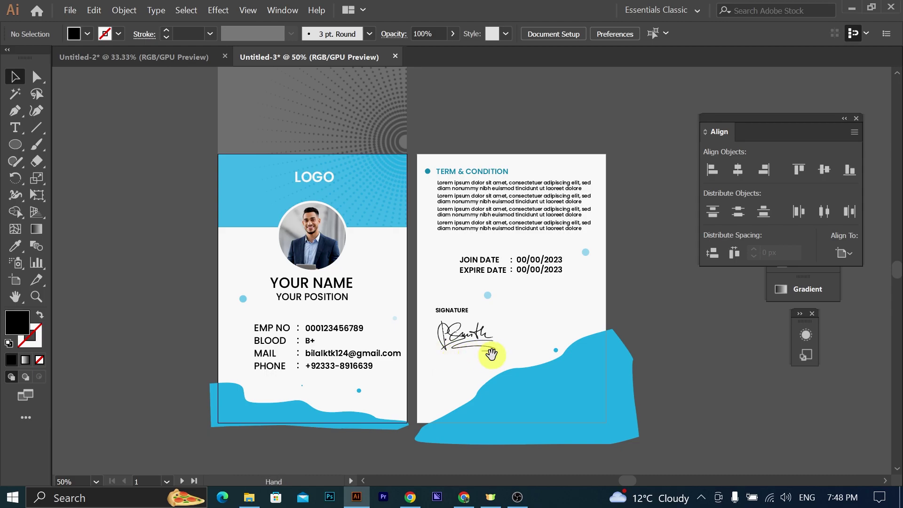
{"action": "scroll", "coordinate": [492, 348], "scroll_direction": "down", "scroll_amount": 1}
{"action": "left_click_drag", "start_coordinate": [491, 348], "coordinate": [528, 343]}
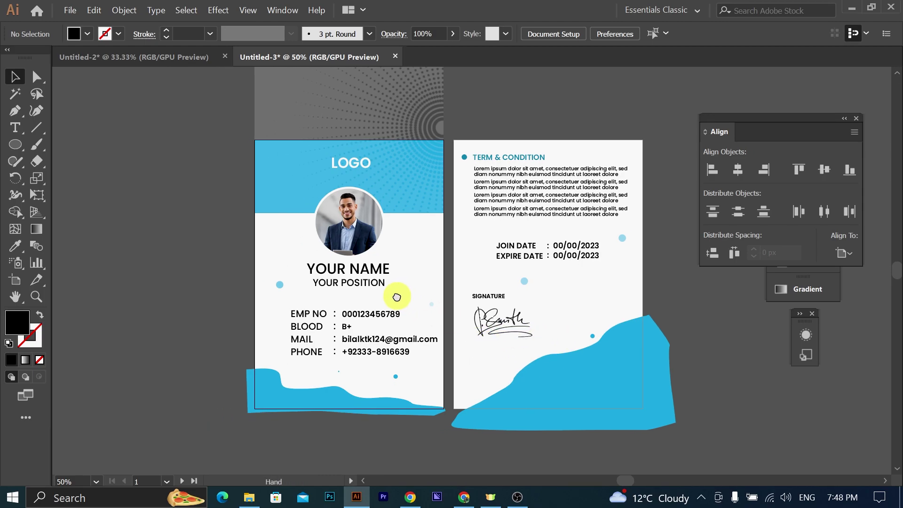
{"action": "left_click_drag", "start_coordinate": [17, 145], "coordinate": [81, 147]}
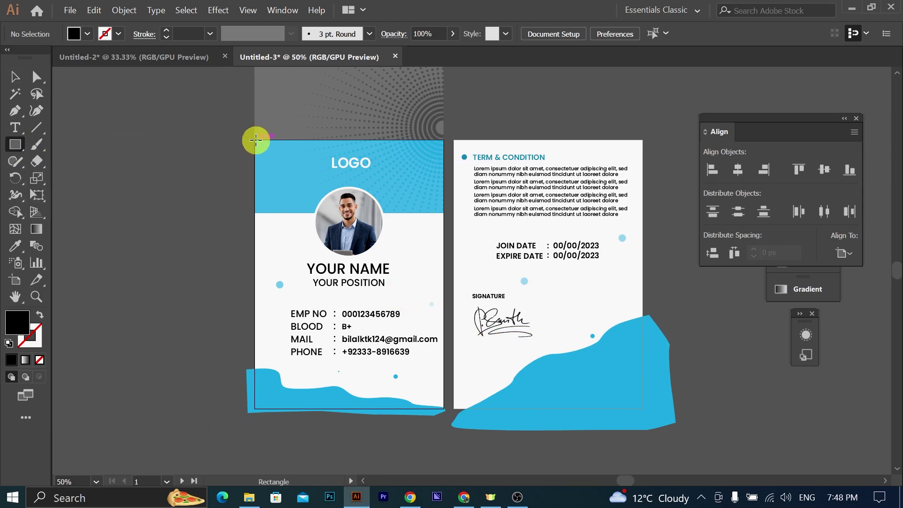
{"action": "left_click_drag", "start_coordinate": [254, 140], "coordinate": [443, 409]}
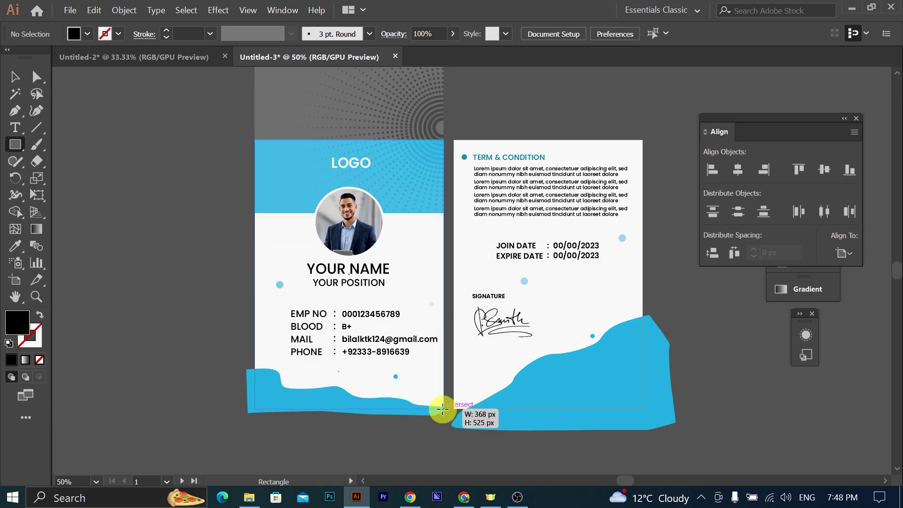
{"action": "left_click", "coordinate": [15, 77]}
{"action": "left_click", "coordinate": [87, 34]}
{"action": "left_click", "coordinate": [27, 59]}
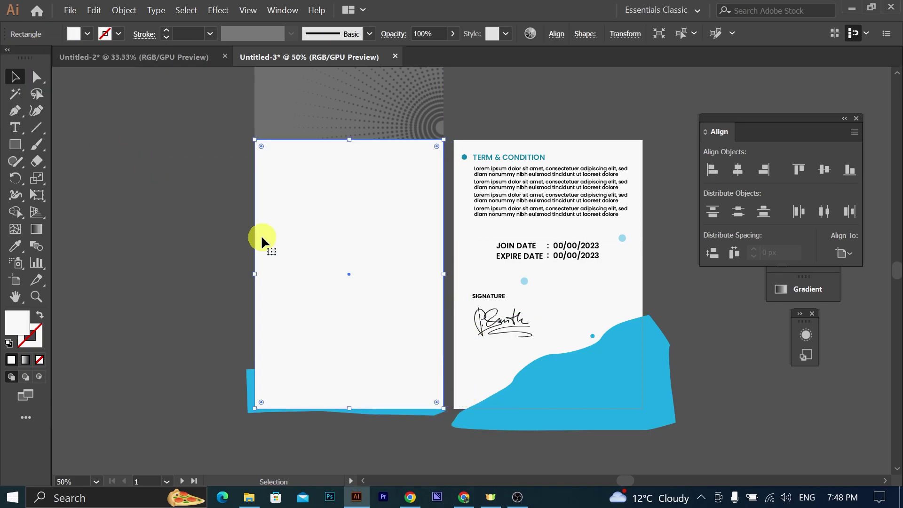
Step: Align the rectangle's left, bottom and top edges with the front card
{"action": "scroll", "coordinate": [261, 240], "scroll_direction": "up", "scroll_amount": 5}
{"action": "left_click_drag", "start_coordinate": [301, 241], "coordinate": [429, 263]}
{"action": "scroll", "coordinate": [299, 245], "scroll_direction": "down", "scroll_amount": 2}
{"action": "scroll", "coordinate": [372, 330], "scroll_direction": "down", "scroll_amount": 3}
{"action": "scroll", "coordinate": [359, 304], "scroll_direction": "up", "scroll_amount": 3}
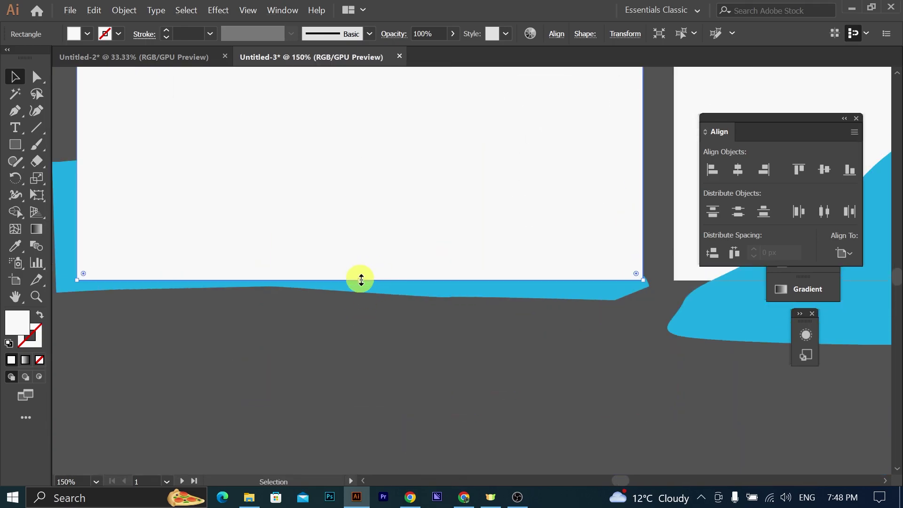
{"action": "left_click_drag", "start_coordinate": [361, 280], "coordinate": [359, 268]}
{"action": "scroll", "coordinate": [376, 263], "scroll_direction": "down", "scroll_amount": 2}
{"action": "scroll", "coordinate": [376, 292], "scroll_direction": "down", "scroll_amount": 1}
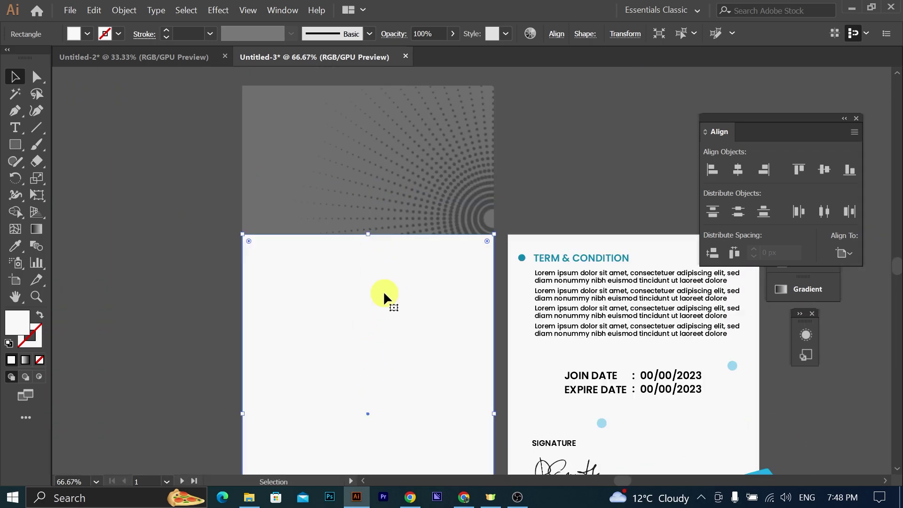
{"action": "scroll", "coordinate": [377, 262], "scroll_direction": "up", "scroll_amount": 2}
{"action": "left_click_drag", "start_coordinate": [359, 198], "coordinate": [360, 200]}
{"action": "scroll", "coordinate": [329, 235], "scroll_direction": "down", "scroll_amount": 3}
{"action": "scroll", "coordinate": [329, 282], "scroll_direction": "down", "scroll_amount": 1}
Step: Copy the rectangle onto the back card and clip the front artwork to its rectangle
{"action": "mouse_move", "coordinate": [298, 309]}
{"action": "left_mouse_down"}
{"action": "mouse_move", "coordinate": [479, 308]}
{"action": "mouse_move", "coordinate": [501, 297]}
{"action": "left_mouse_up"}
{"action": "left_click", "coordinate": [313, 311]}
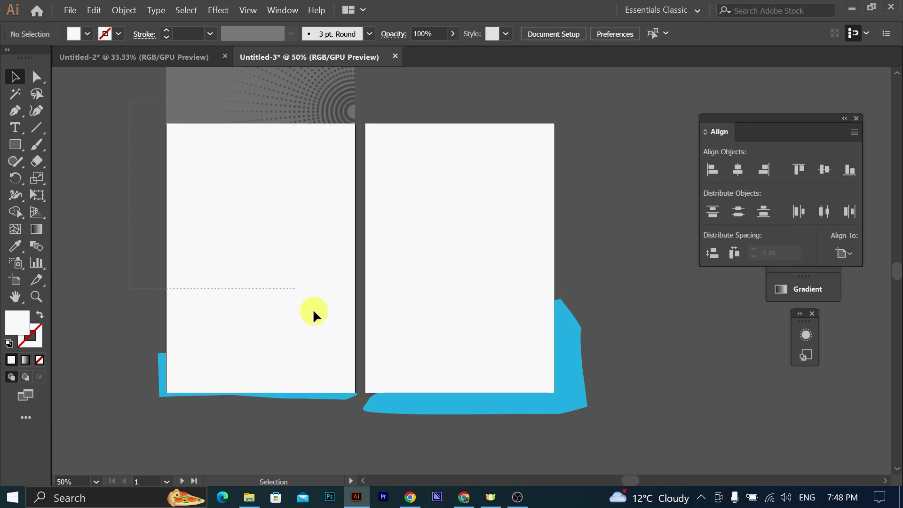
{"action": "left_click_drag", "start_coordinate": [313, 314], "coordinate": [343, 350]}
{"action": "right_click", "coordinate": [316, 316]}
{"action": "left_click", "coordinate": [391, 213]}
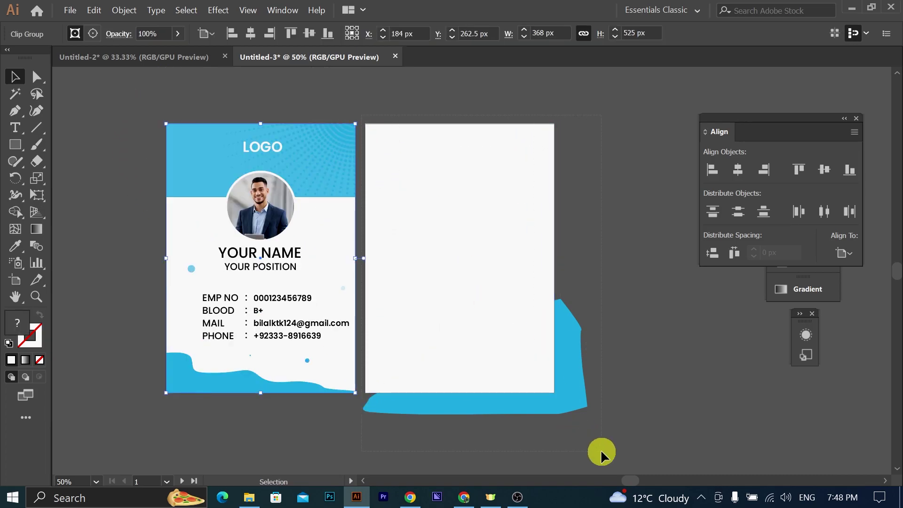
{"action": "left_click_drag", "start_coordinate": [600, 449], "coordinate": [470, 329]}
{"action": "right_click", "coordinate": [491, 120]}
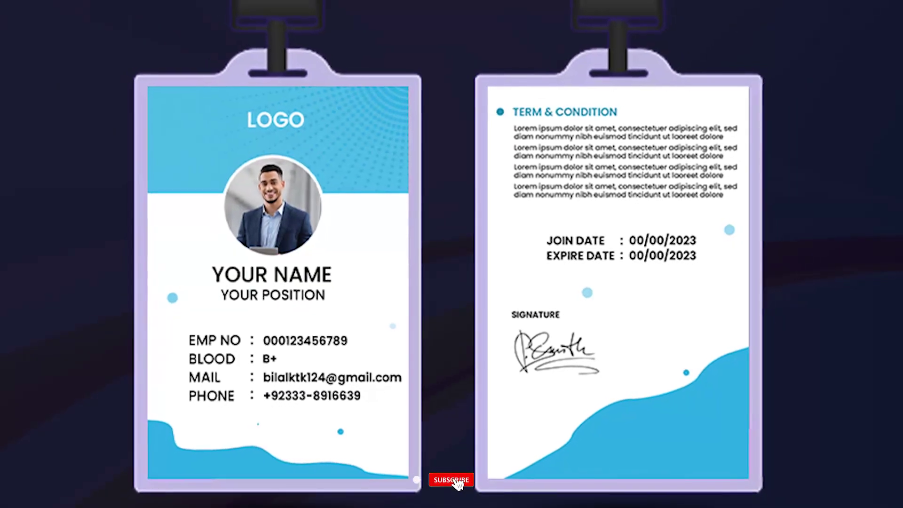